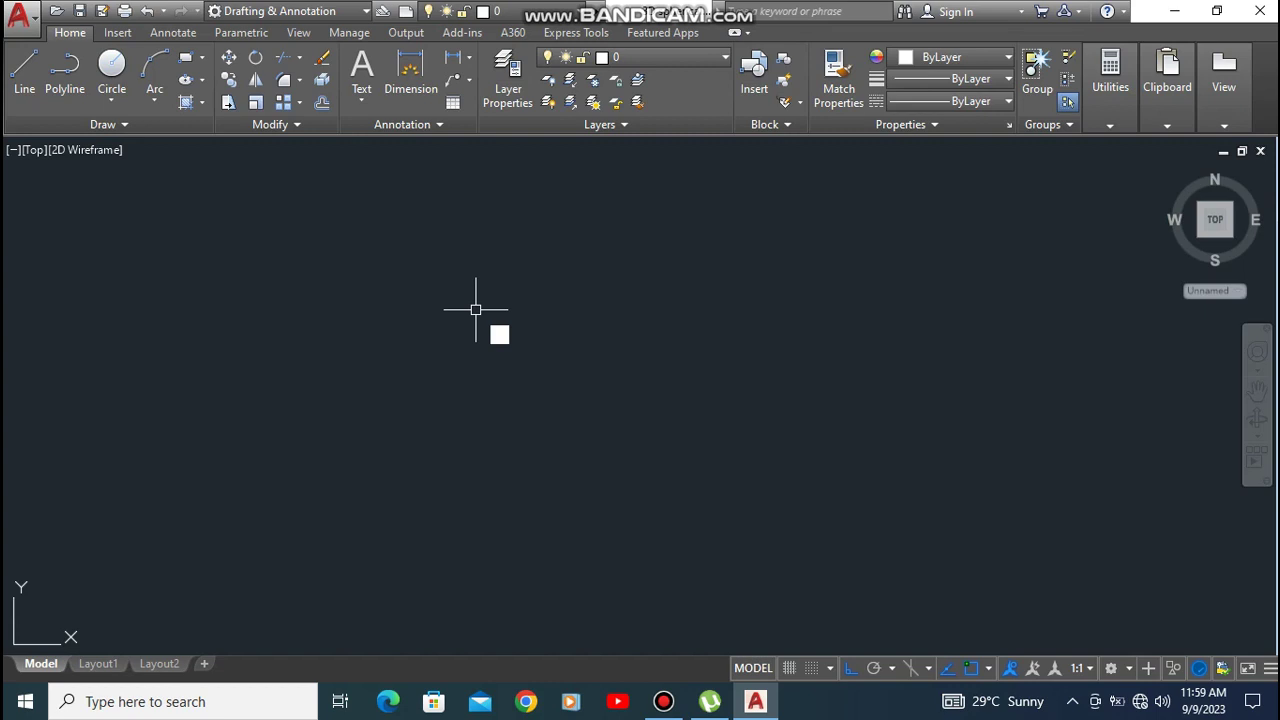
Step: Draw a circle with a 3' radius and a small concentric circle at its centre
{"action": "key", "text": "Return"}
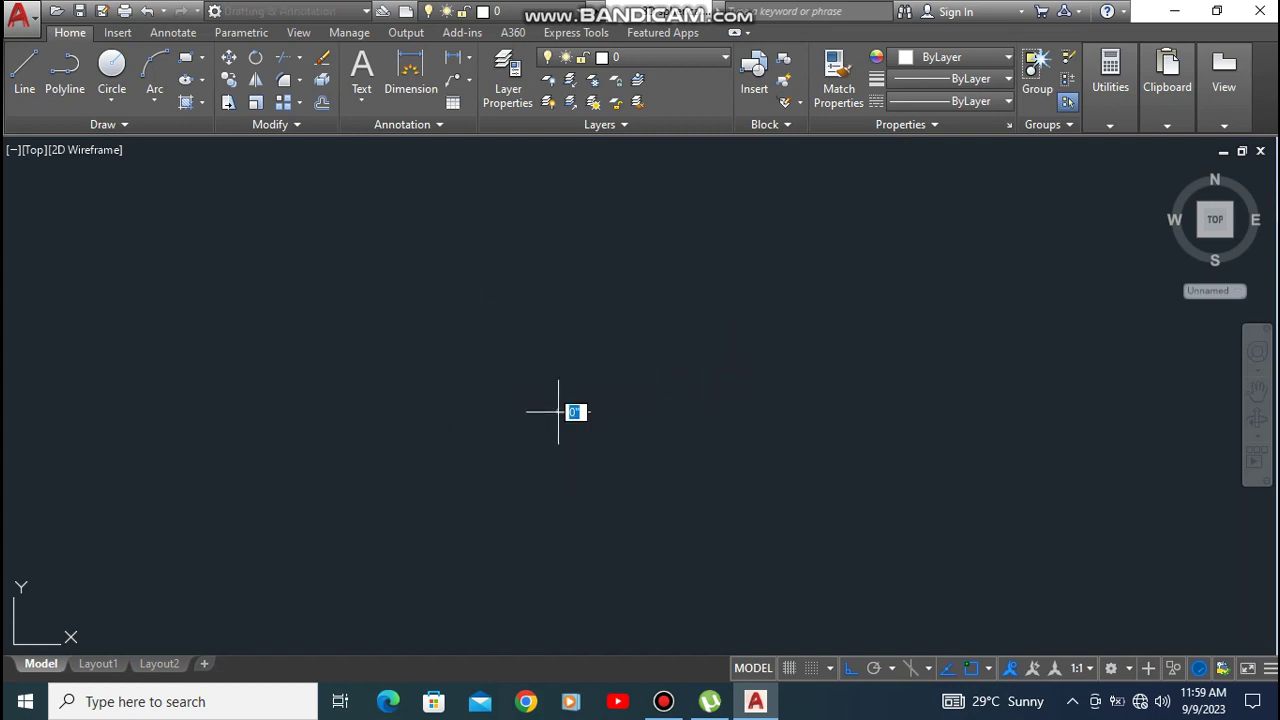
{"action": "left_click", "coordinate": [557, 411]}
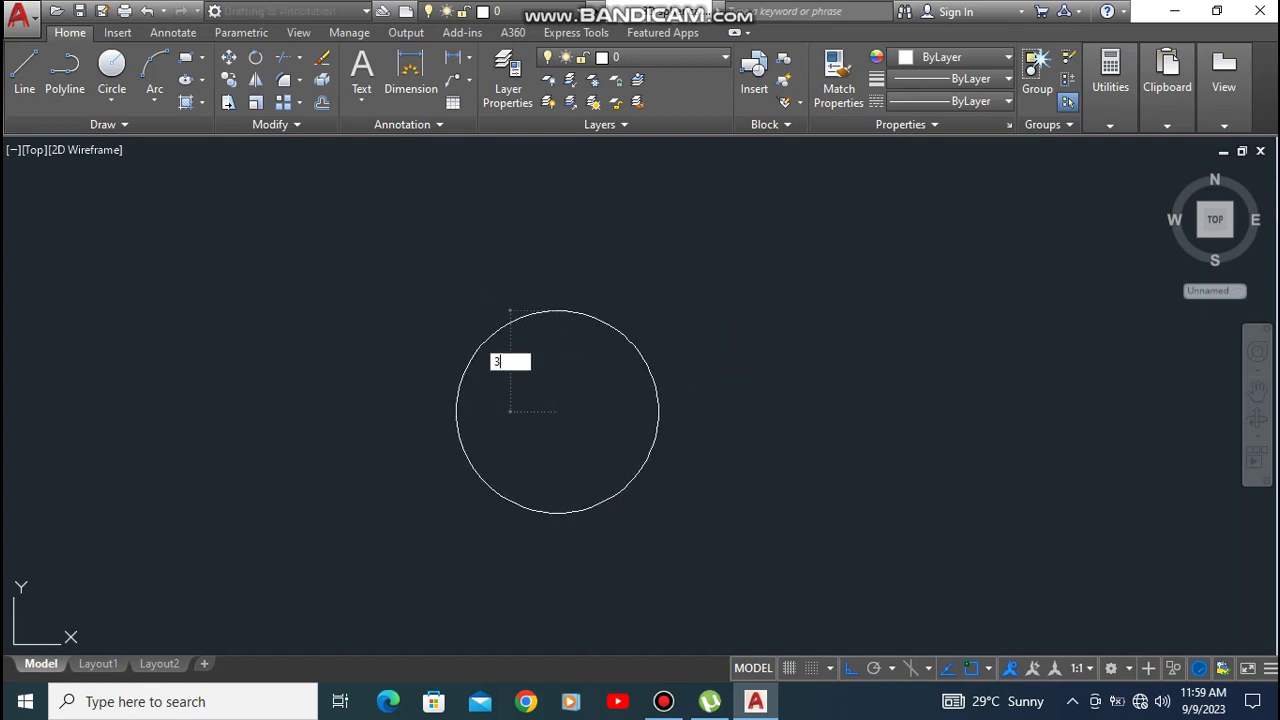
{"action": "key", "text": "Return"}
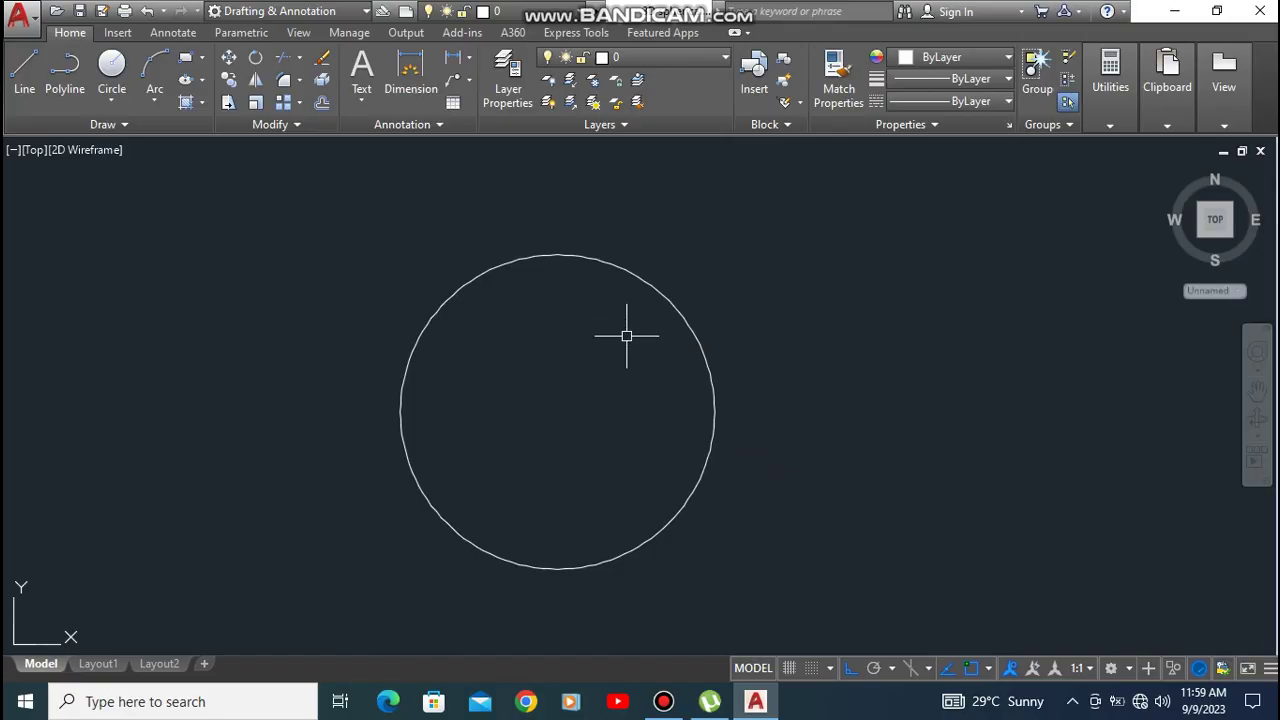
{"action": "key", "text": "Return"}
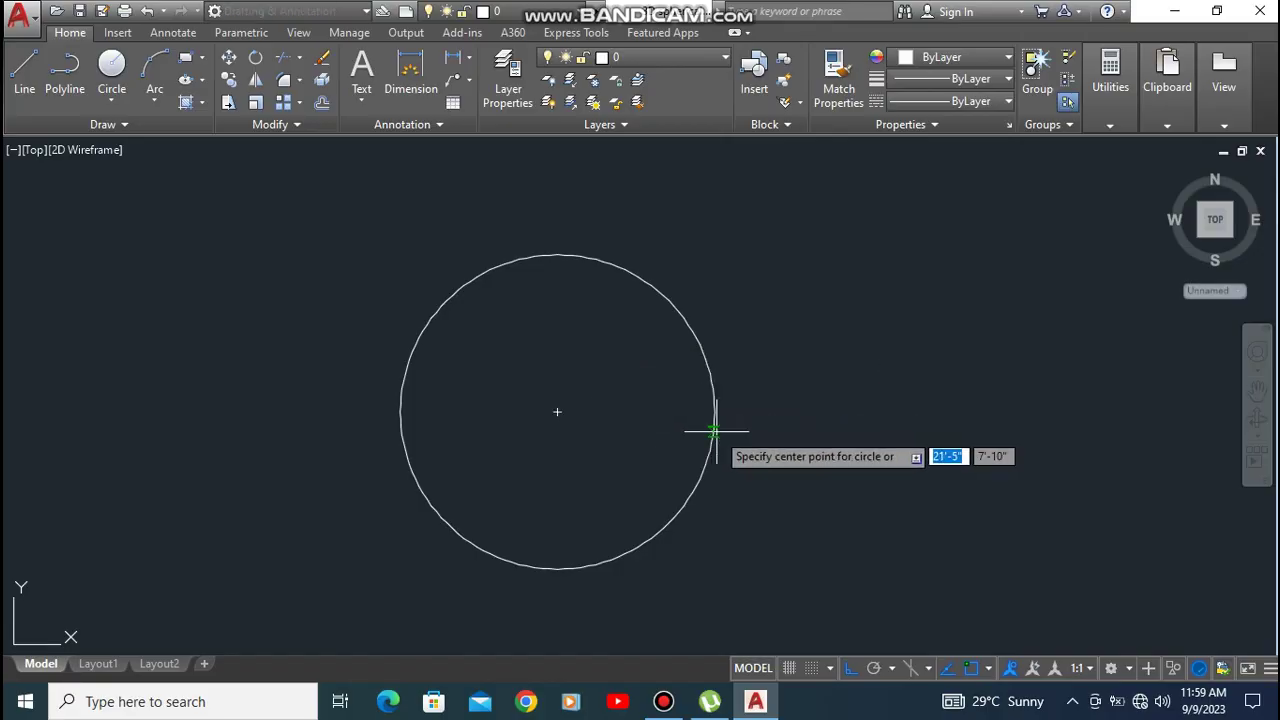
{"action": "left_click", "coordinate": [557, 411]}
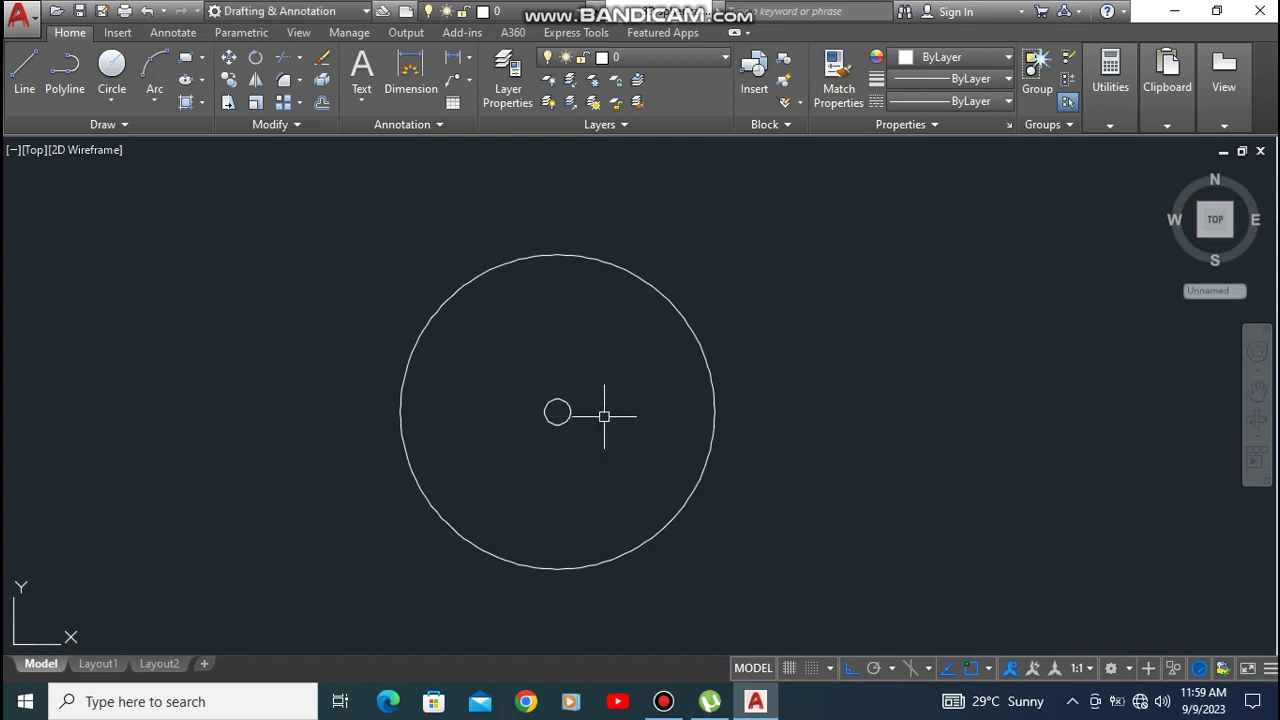
Step: Draw a horizontal line from the small circle's right quadrant to the large circle's right quadrant
{"action": "key", "text": "Return"}
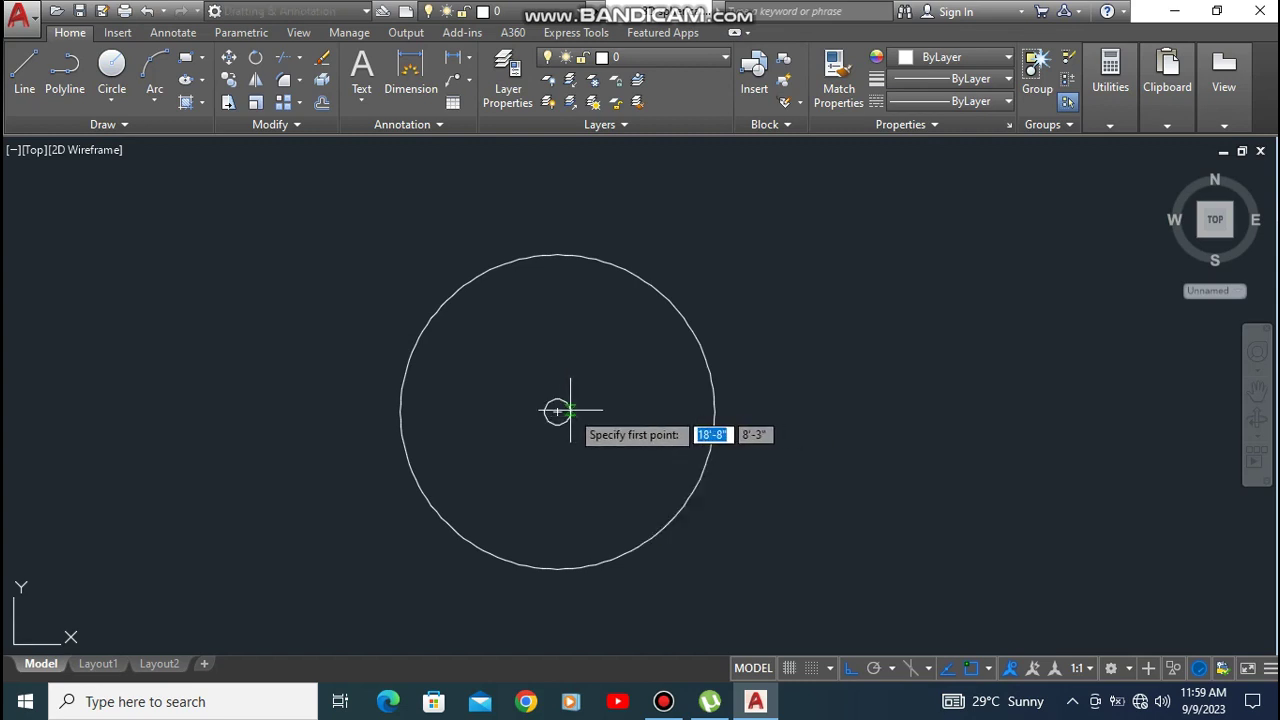
{"action": "left_click", "coordinate": [566, 410]}
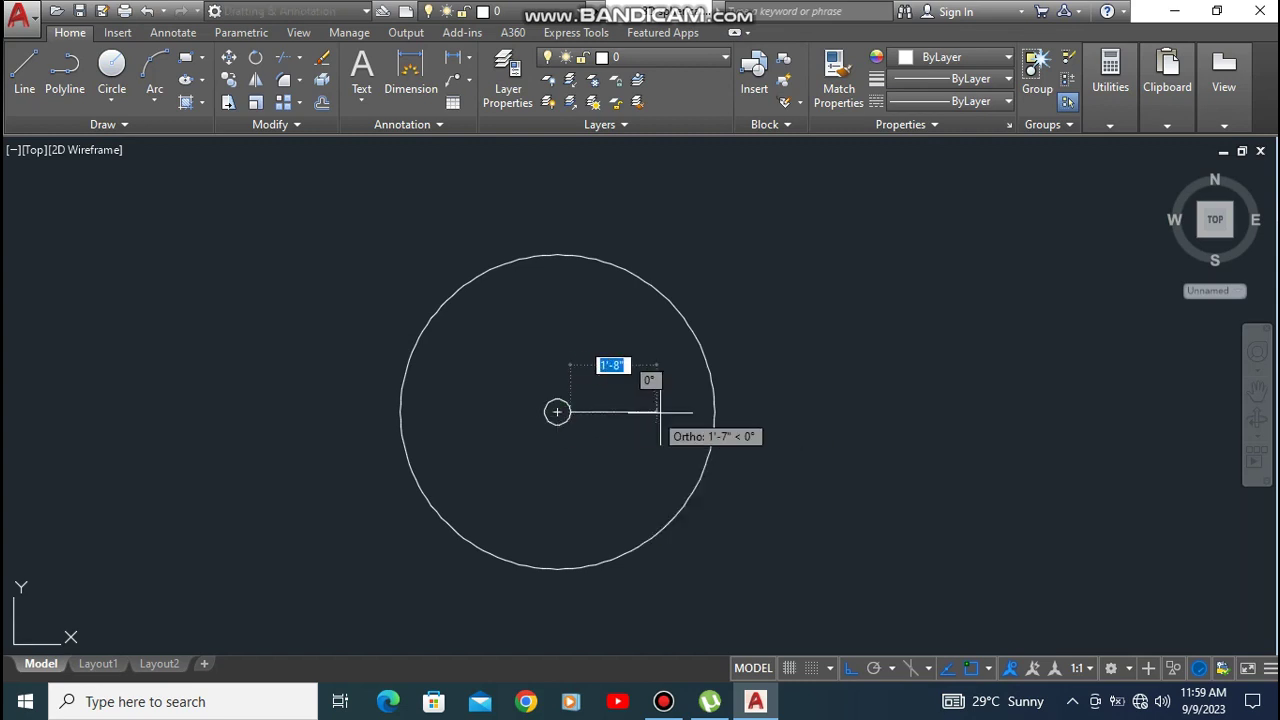
{"action": "left_click", "coordinate": [713, 411]}
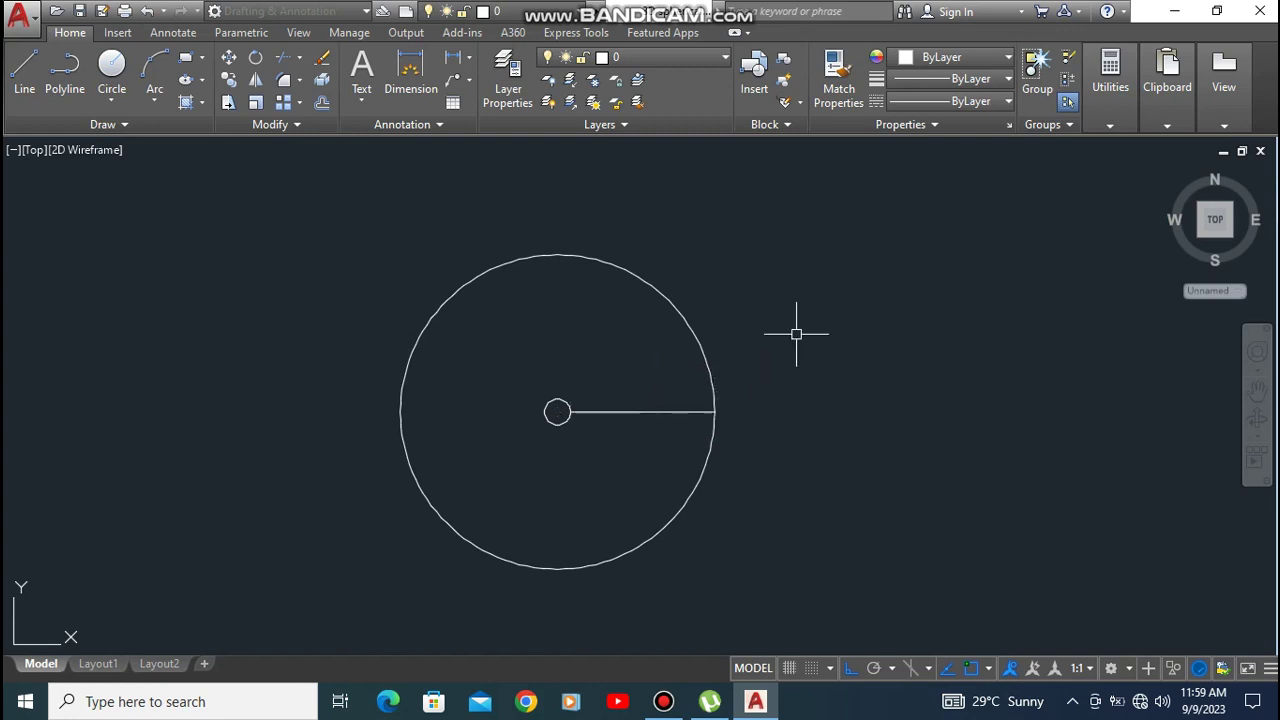
Step: Create a polar array of the radial line about the circles' centre with 14 items filling 360 degrees
{"action": "type", "text": "ARR"}
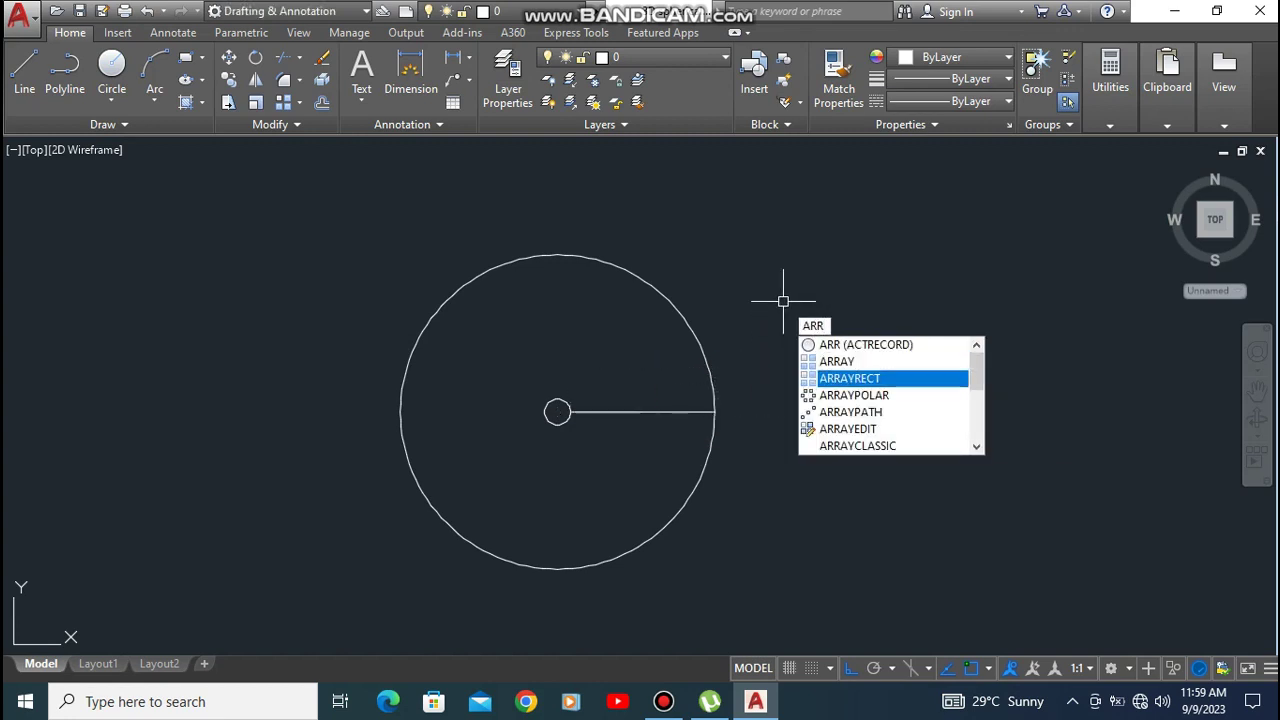
{"action": "key", "text": "Escape"}
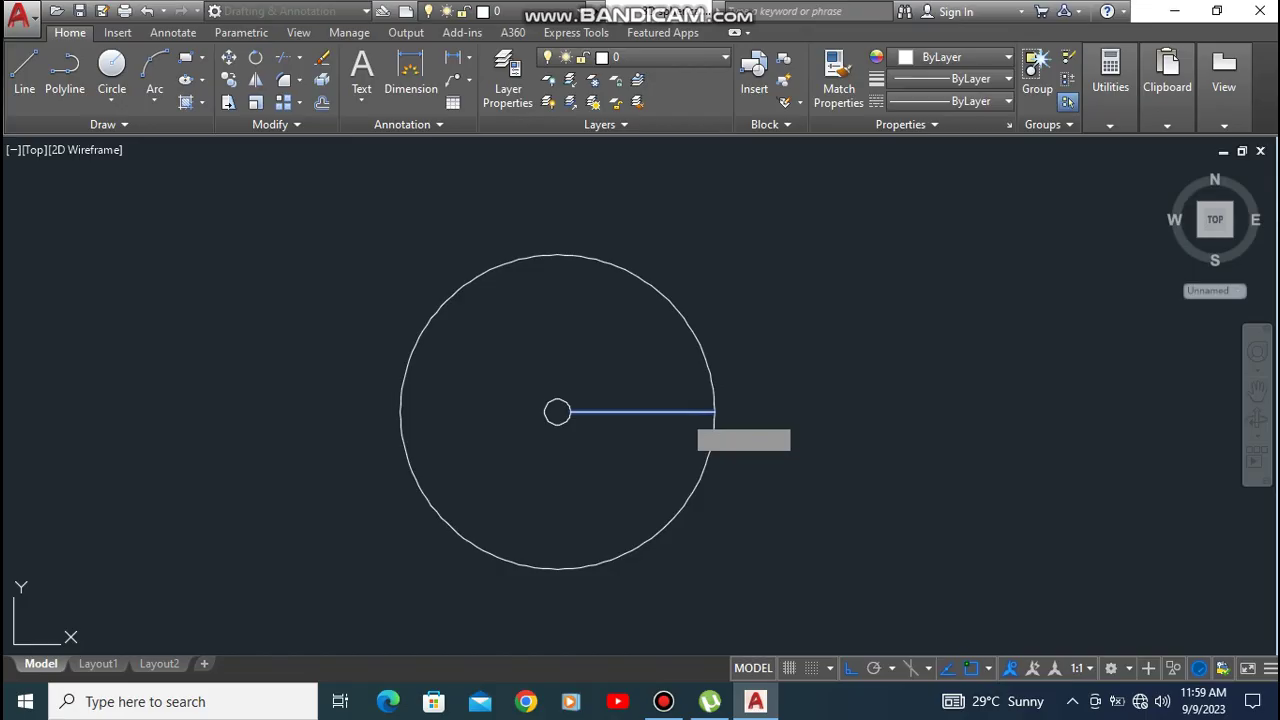
{"action": "left_click", "coordinate": [682, 413]}
{"action": "key", "text": "Return"}
{"action": "left_click", "coordinate": [731, 503]}
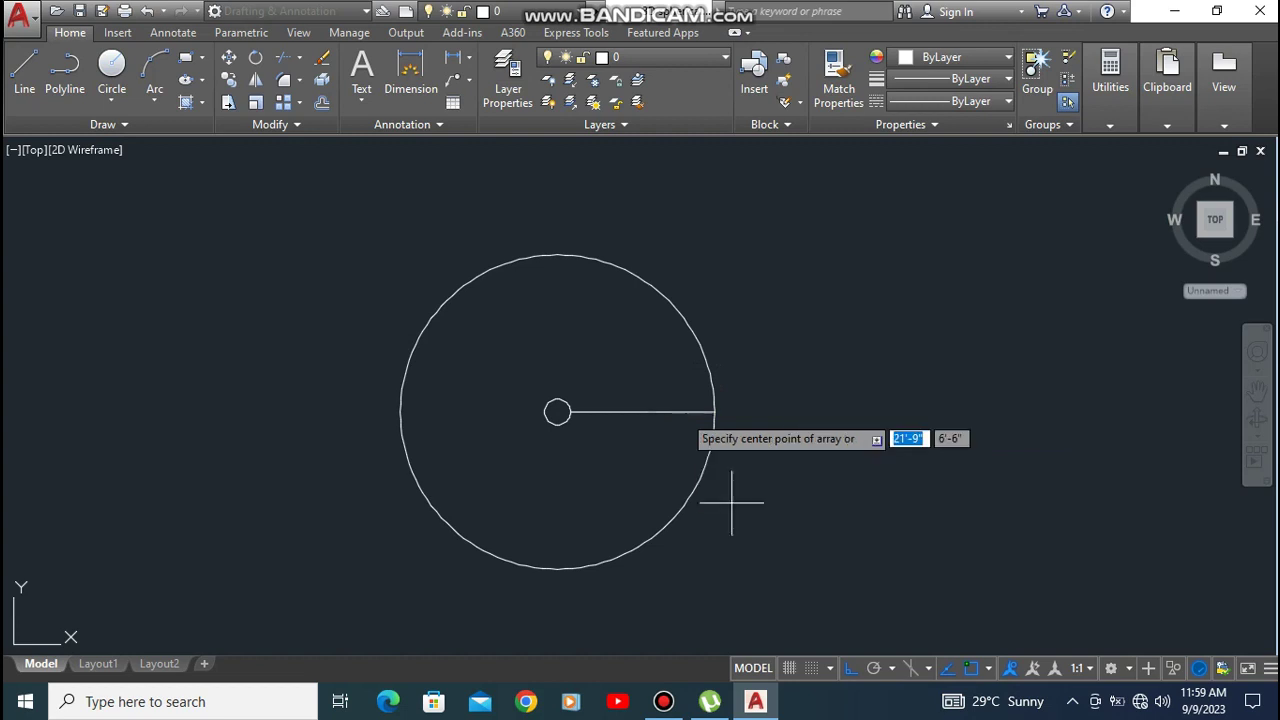
{"action": "left_click", "coordinate": [557, 412]}
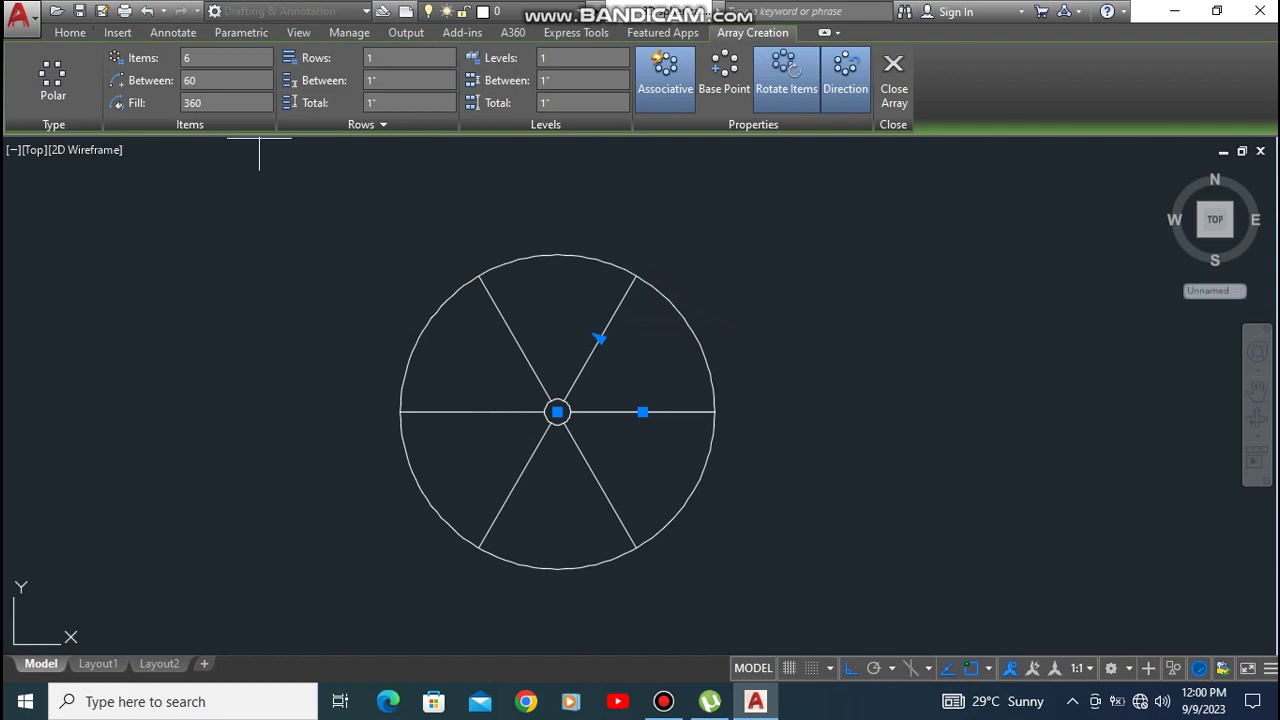
{"action": "type", "text": "14"}
{"action": "key", "text": "Return"}
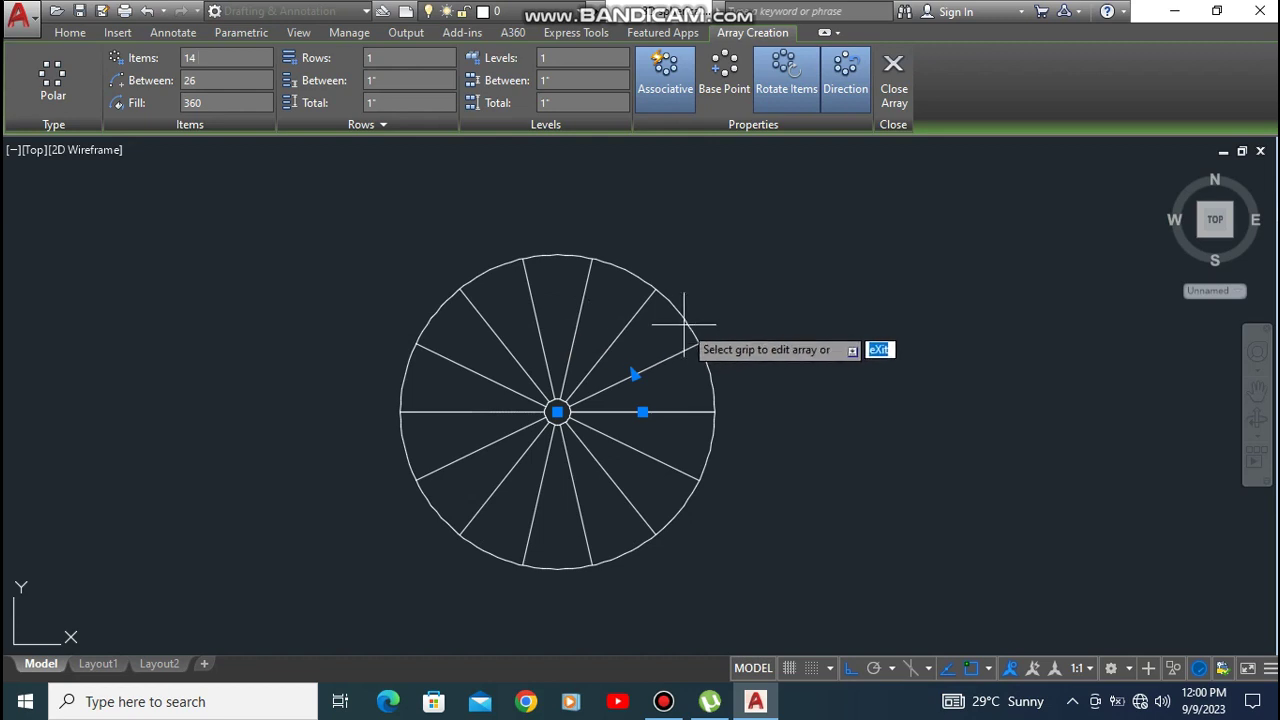
{"action": "key", "text": "Return"}
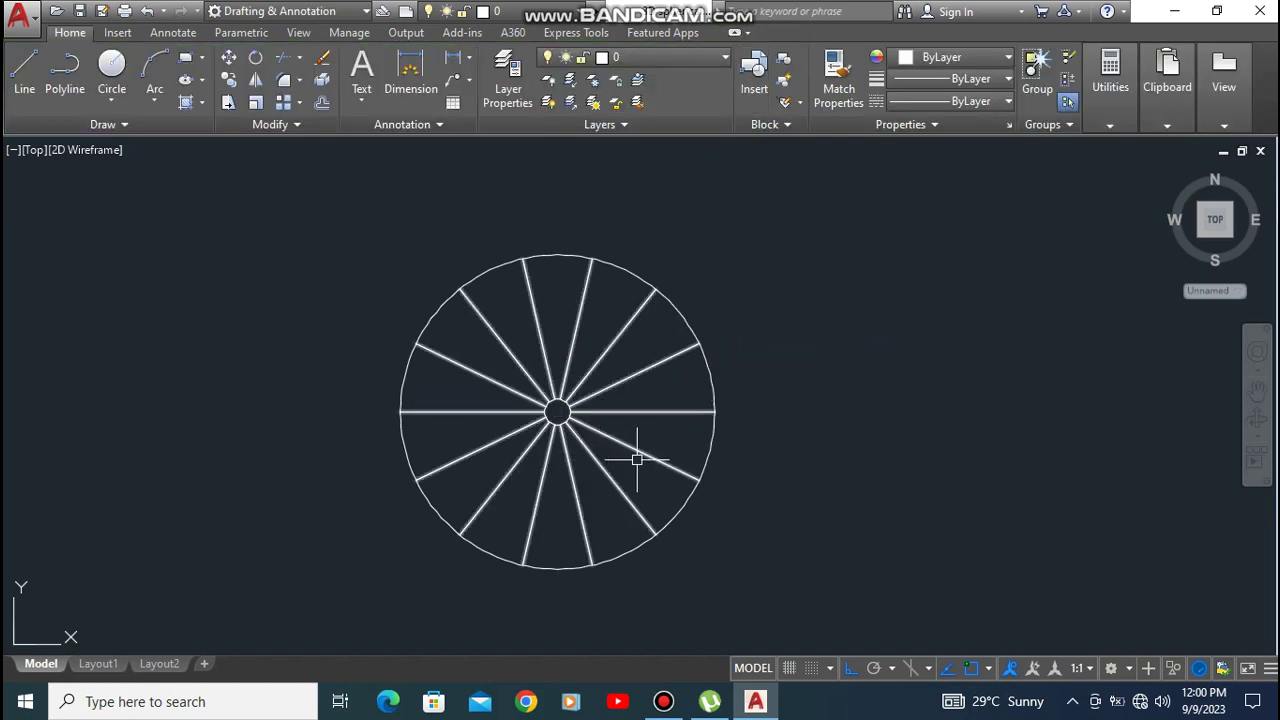
Step: Explode the polar array of radial lines into separate lines
{"action": "type", "text": "ex"}
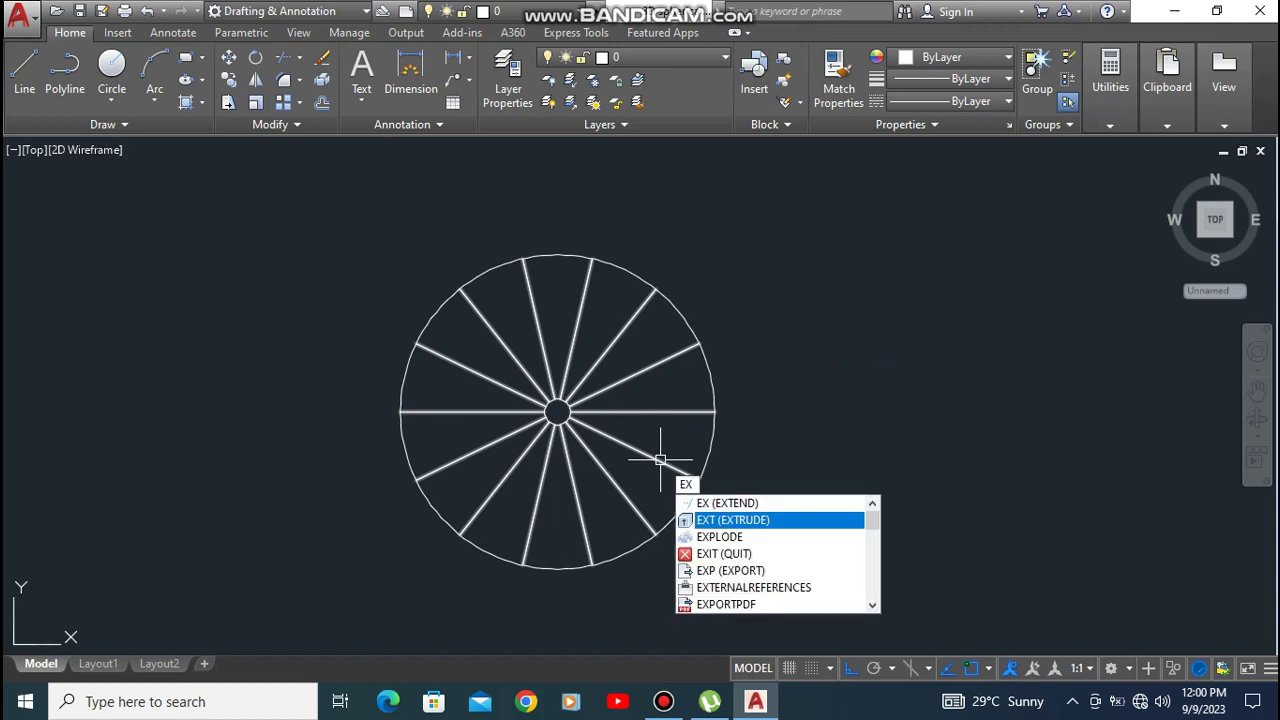
{"action": "key", "text": "Return"}
{"action": "left_click", "coordinate": [762, 234]}
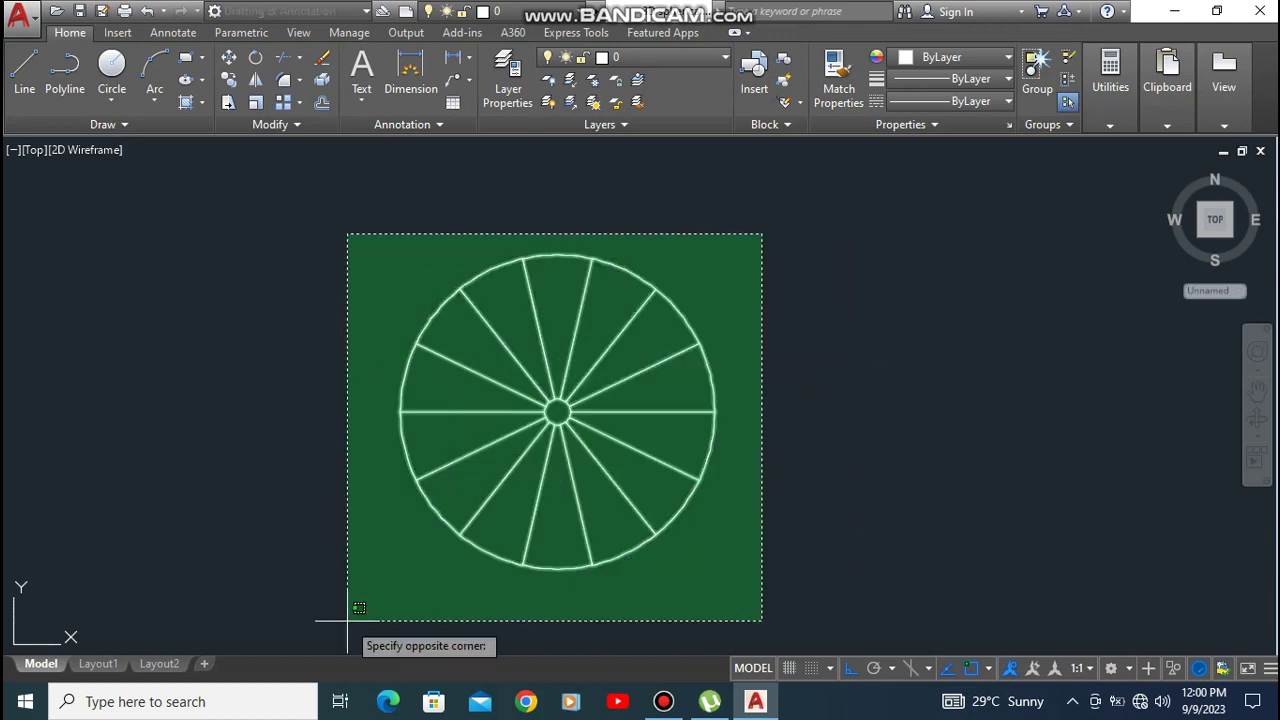
{"action": "left_click", "coordinate": [365, 597]}
{"action": "key", "text": "Escape"}
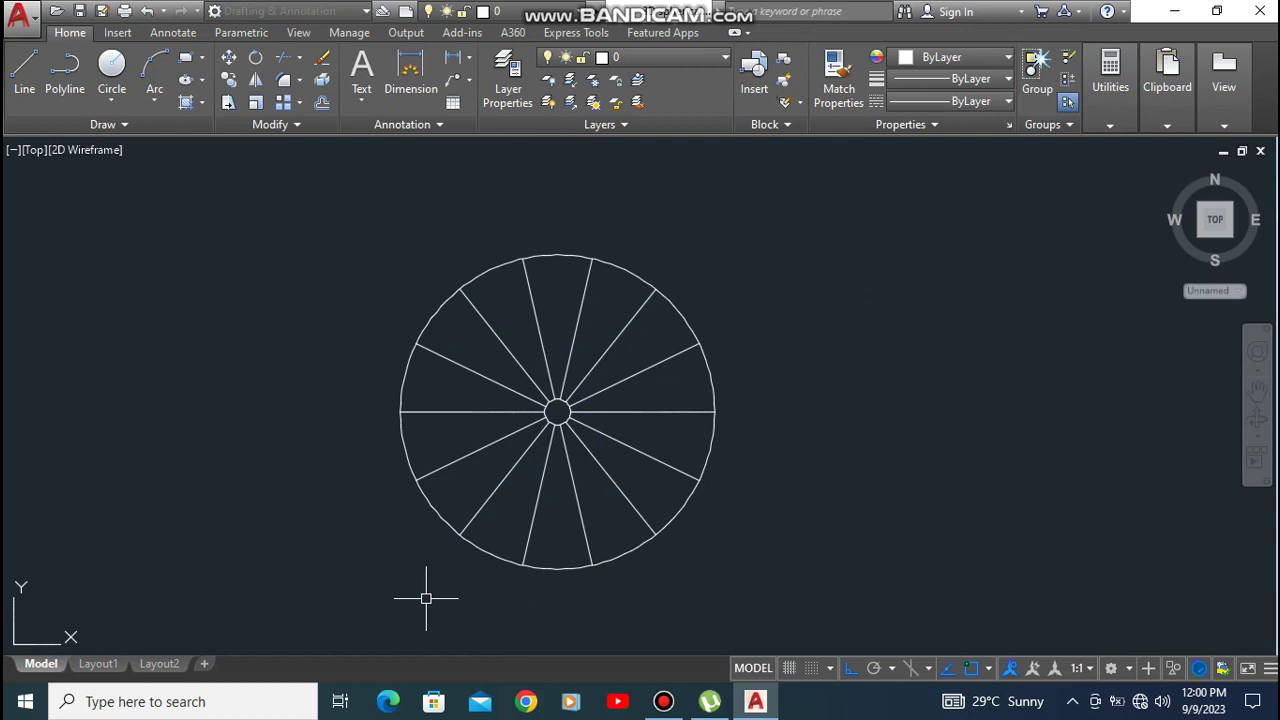
Step: Create boundaries of object type Region in all 14 wedge-shaped sectors between the two circles
{"action": "type", "text": "b"}
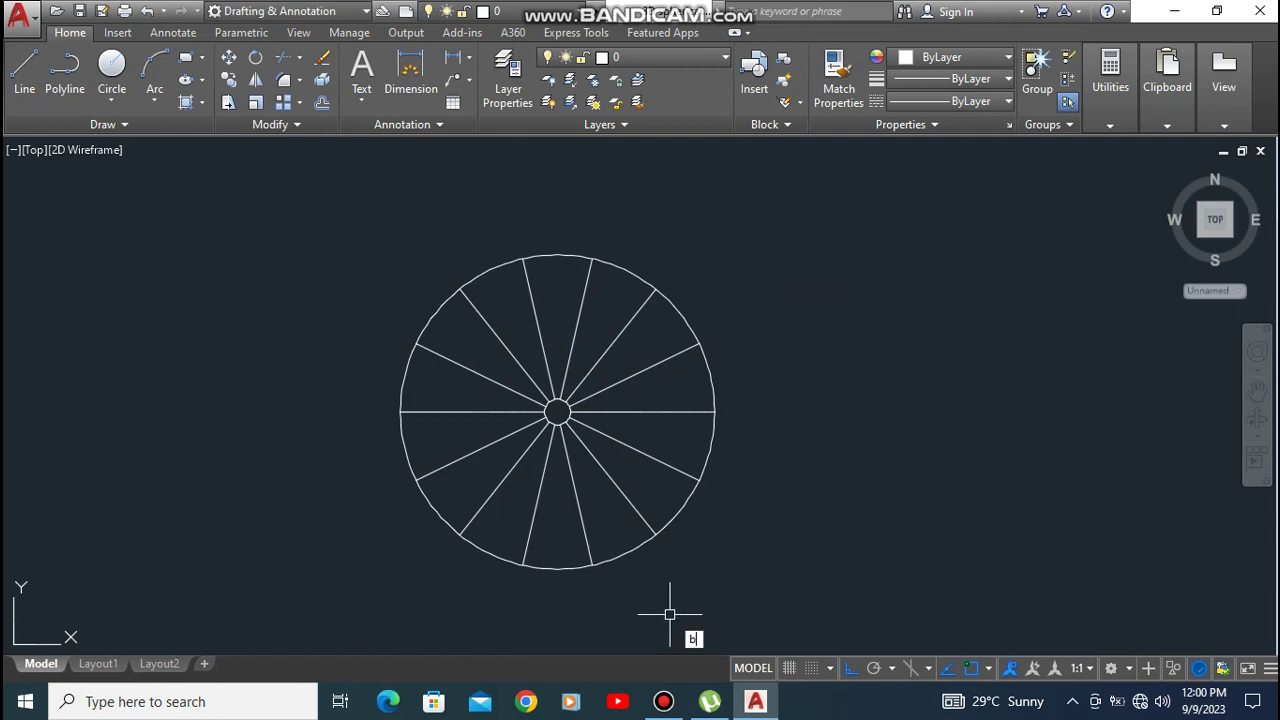
{"action": "type", "text": "ou"}
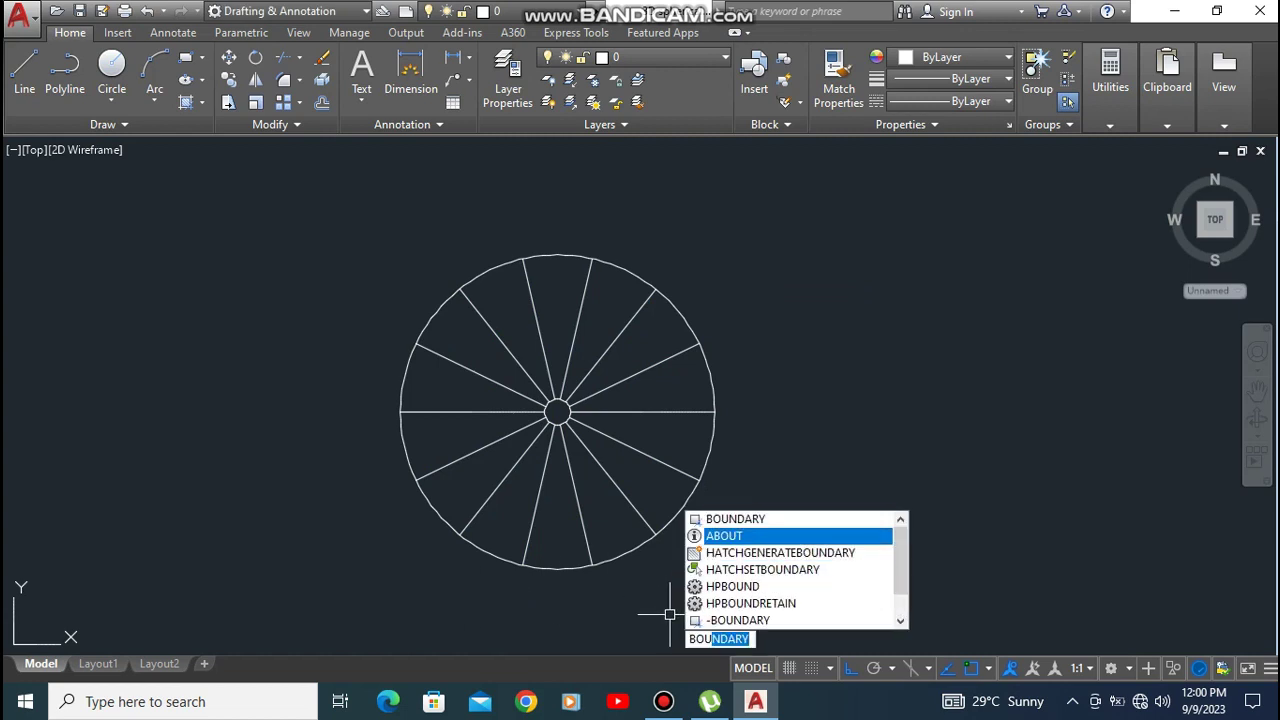
{"action": "key", "text": "Return"}
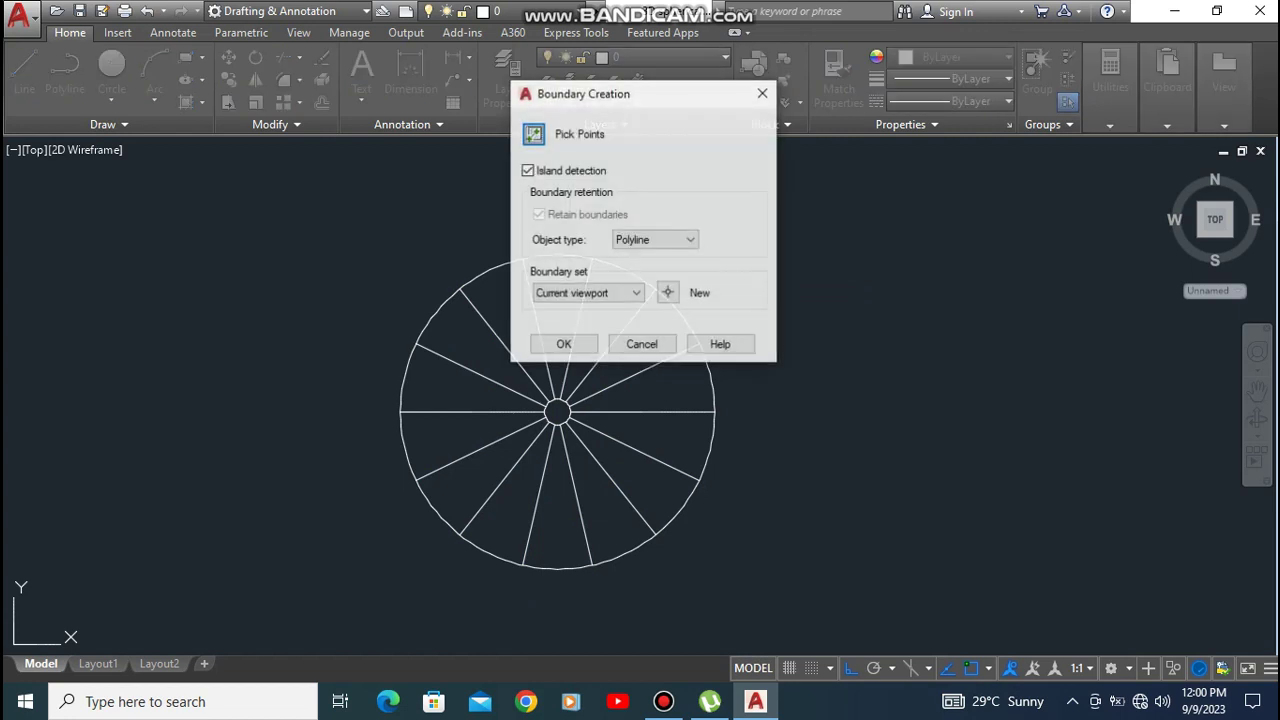
{"action": "left_click", "coordinate": [672, 240]}
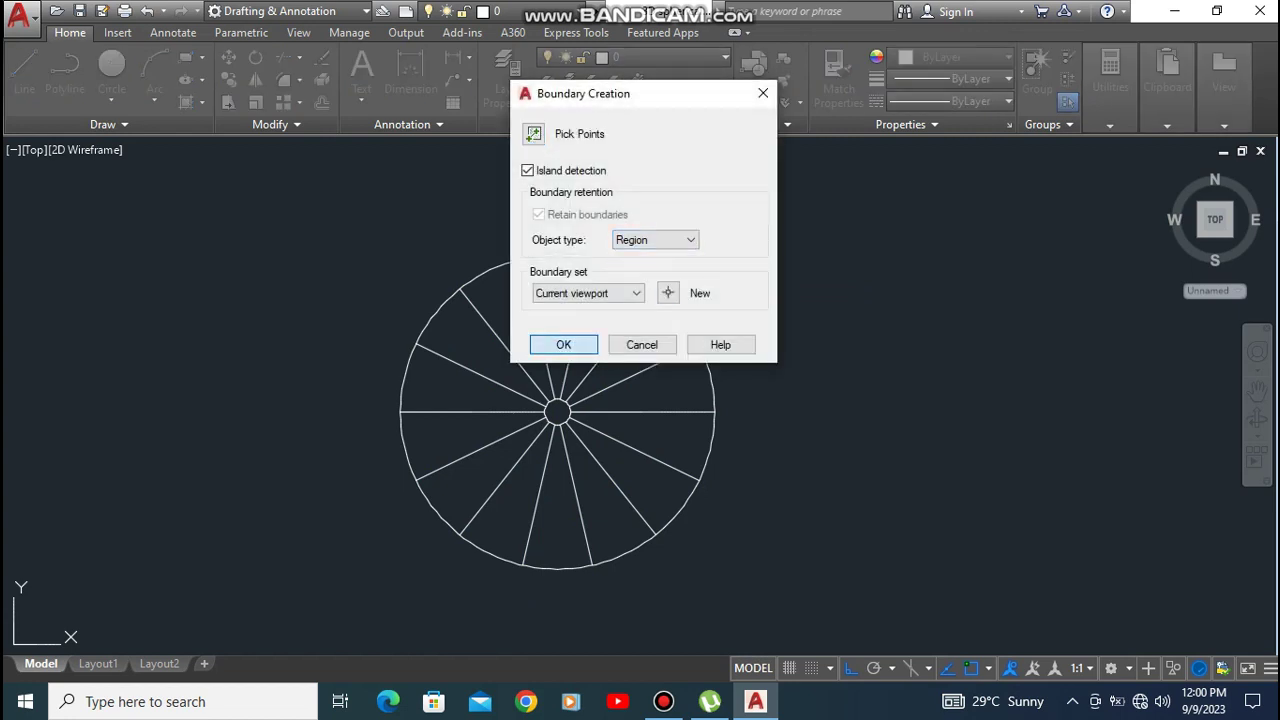
{"action": "left_click", "coordinate": [566, 345]}
{"action": "left_click", "coordinate": [600, 525]}
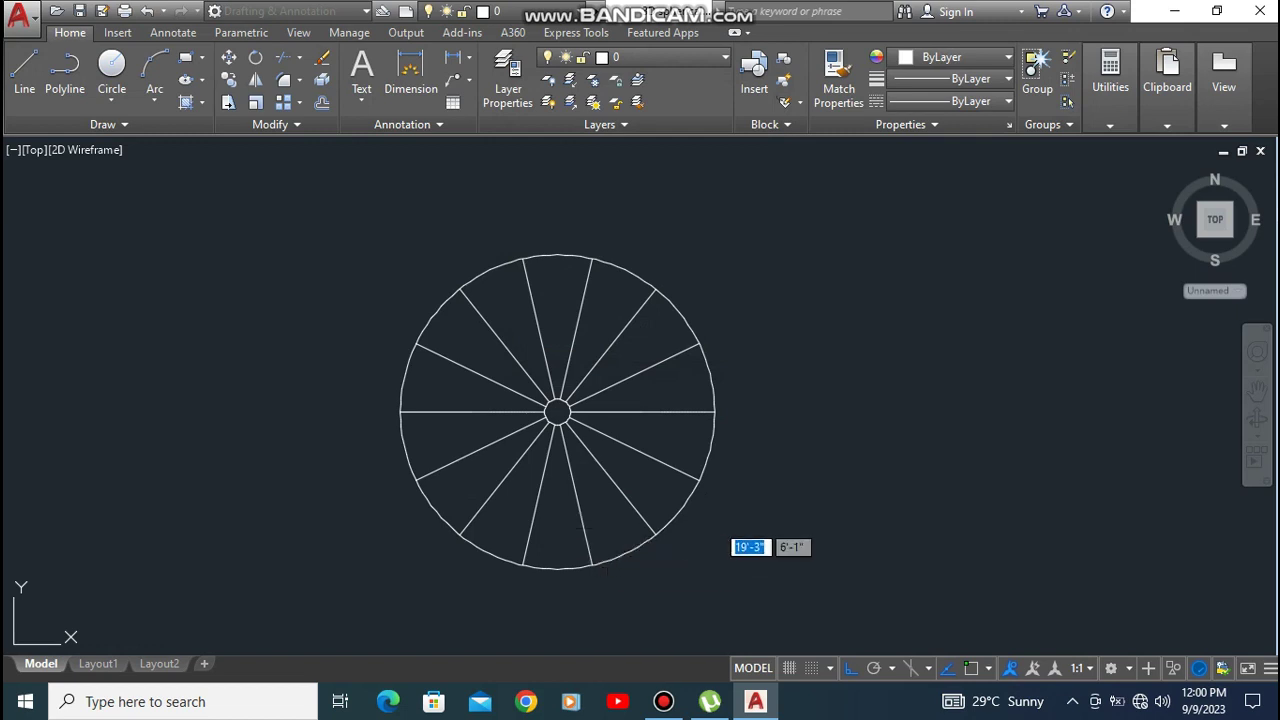
{"action": "left_click", "coordinate": [643, 489]}
{"action": "left_click", "coordinate": [660, 434]}
{"action": "left_click", "coordinate": [659, 384]}
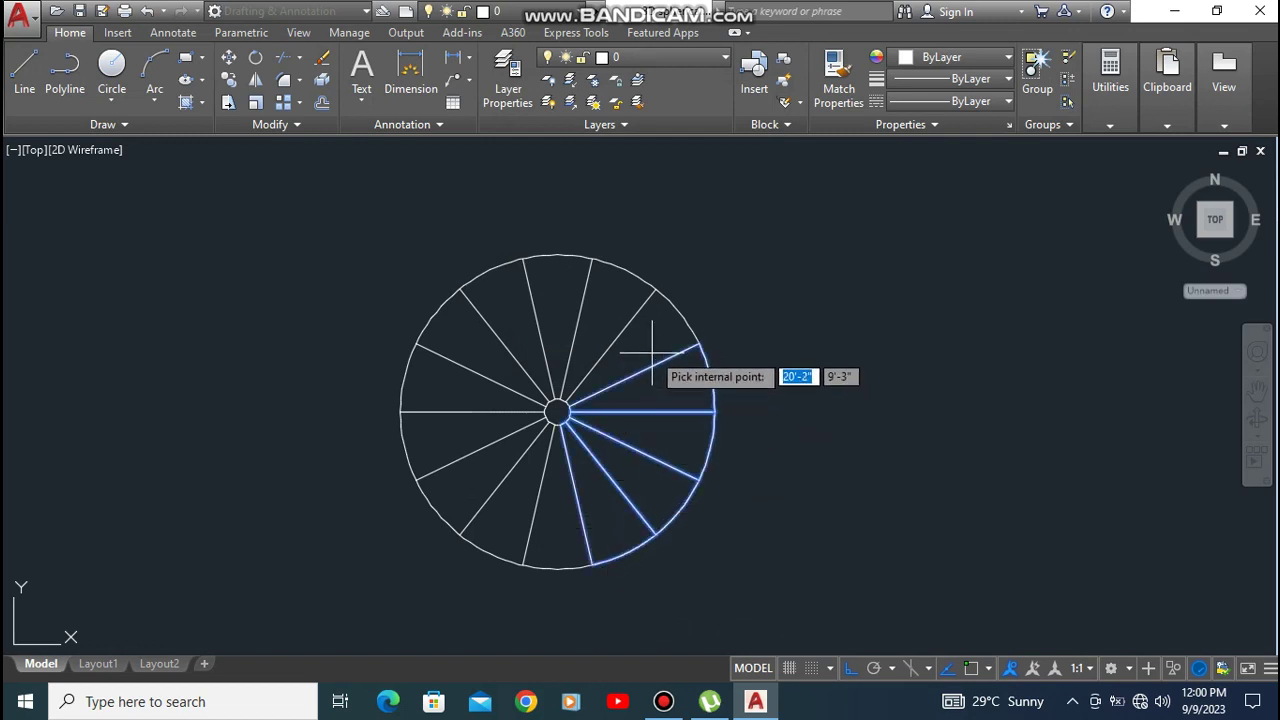
{"action": "left_click", "coordinate": [651, 351]}
{"action": "left_click", "coordinate": [607, 301]}
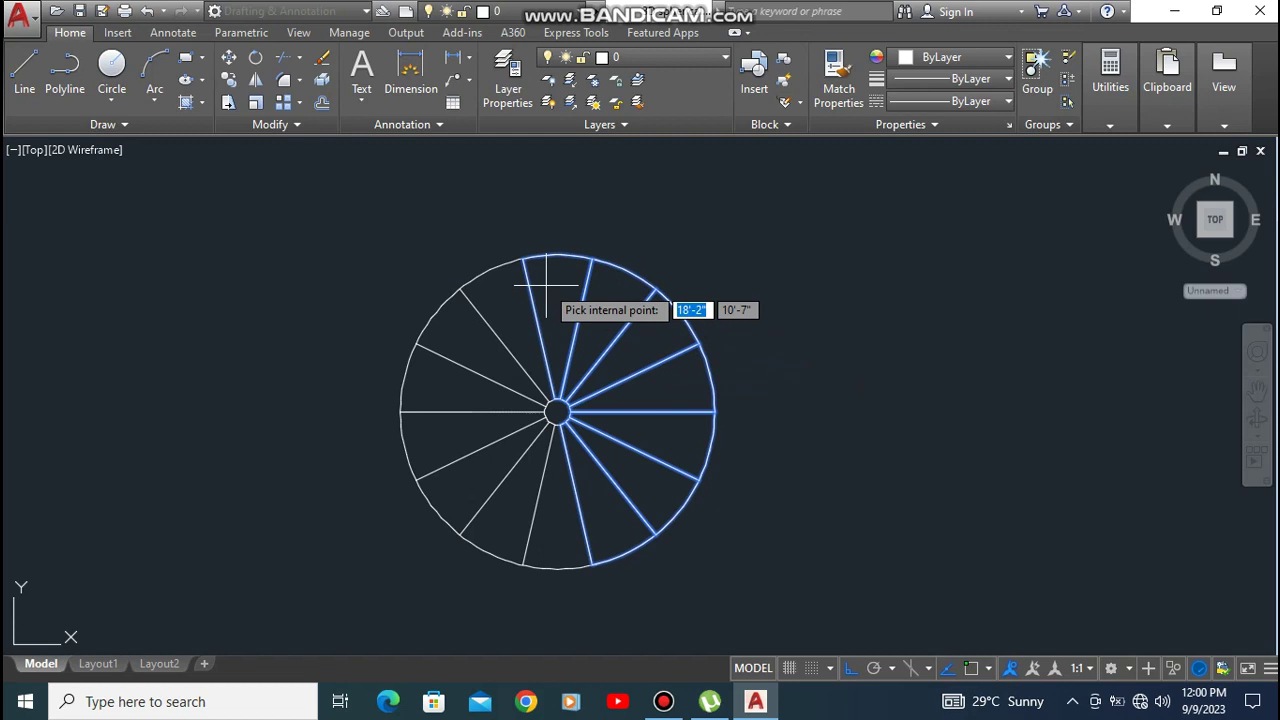
{"action": "left_click", "coordinate": [502, 290]}
{"action": "left_click", "coordinate": [457, 338]}
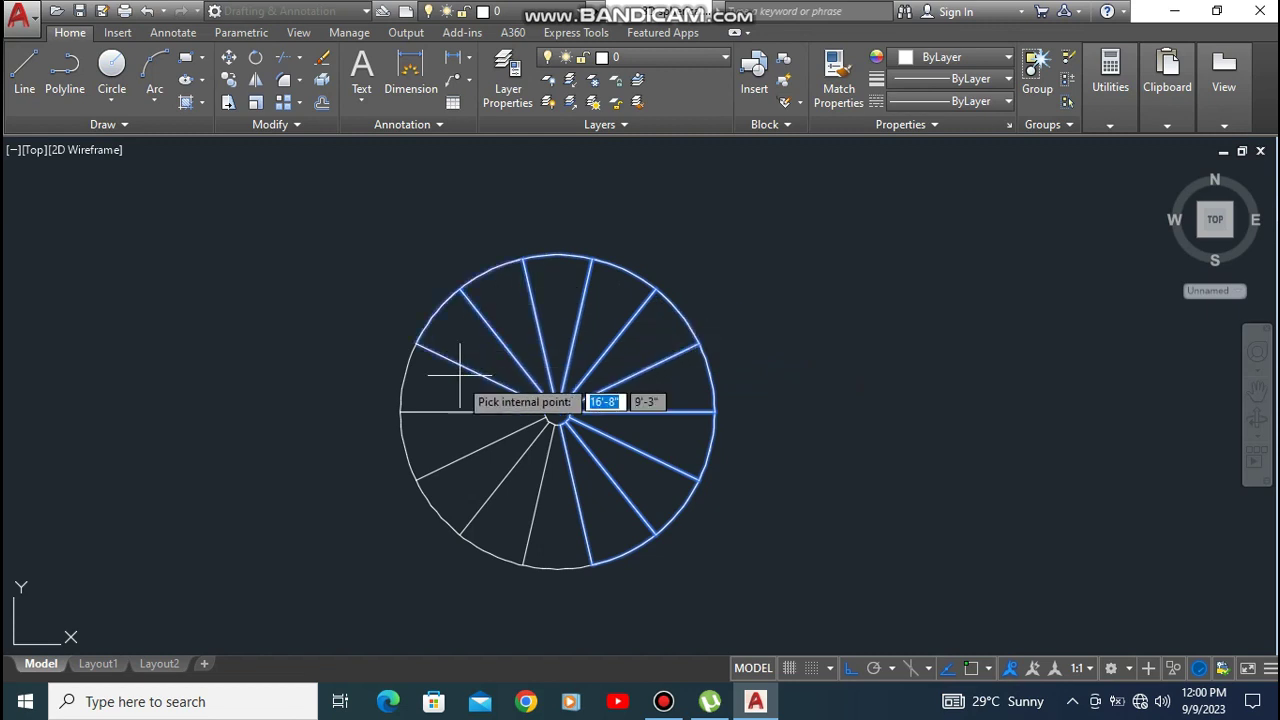
{"action": "left_click", "coordinate": [459, 377]}
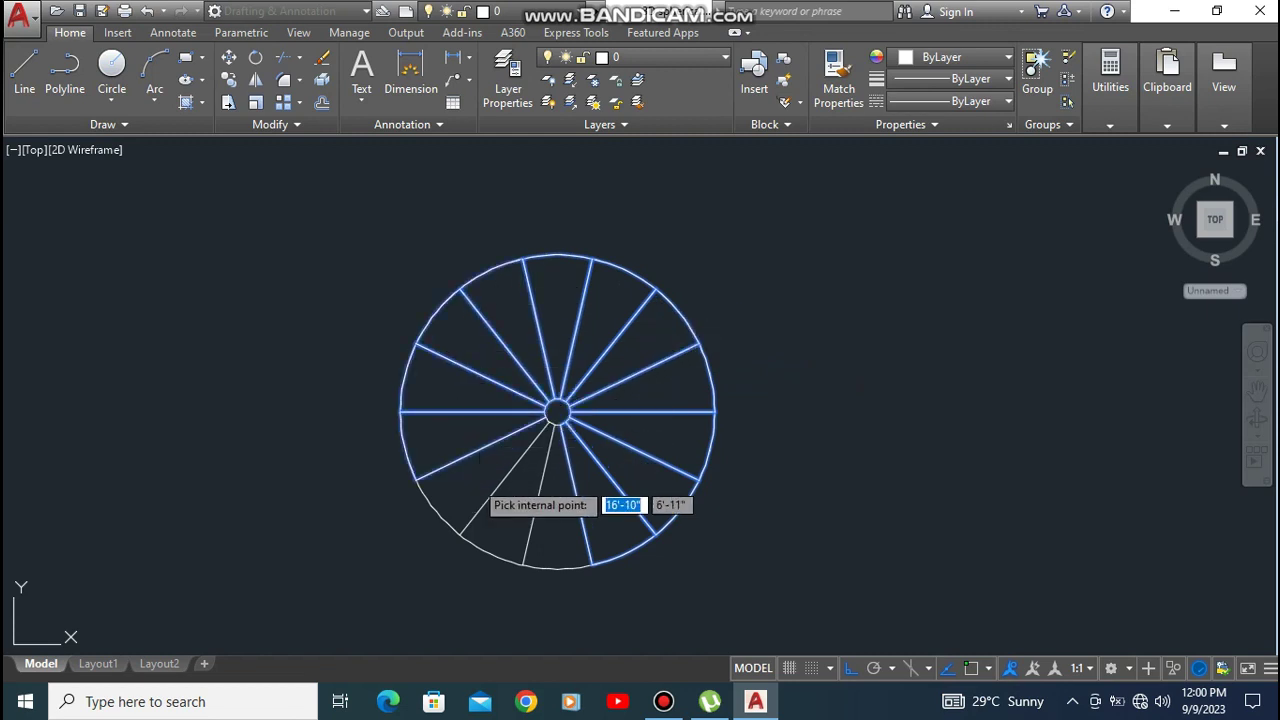
{"action": "left_click", "coordinate": [475, 482]}
{"action": "left_click", "coordinate": [500, 514]}
{"action": "key", "text": "Return"}
{"action": "left_click", "coordinate": [560, 537]}
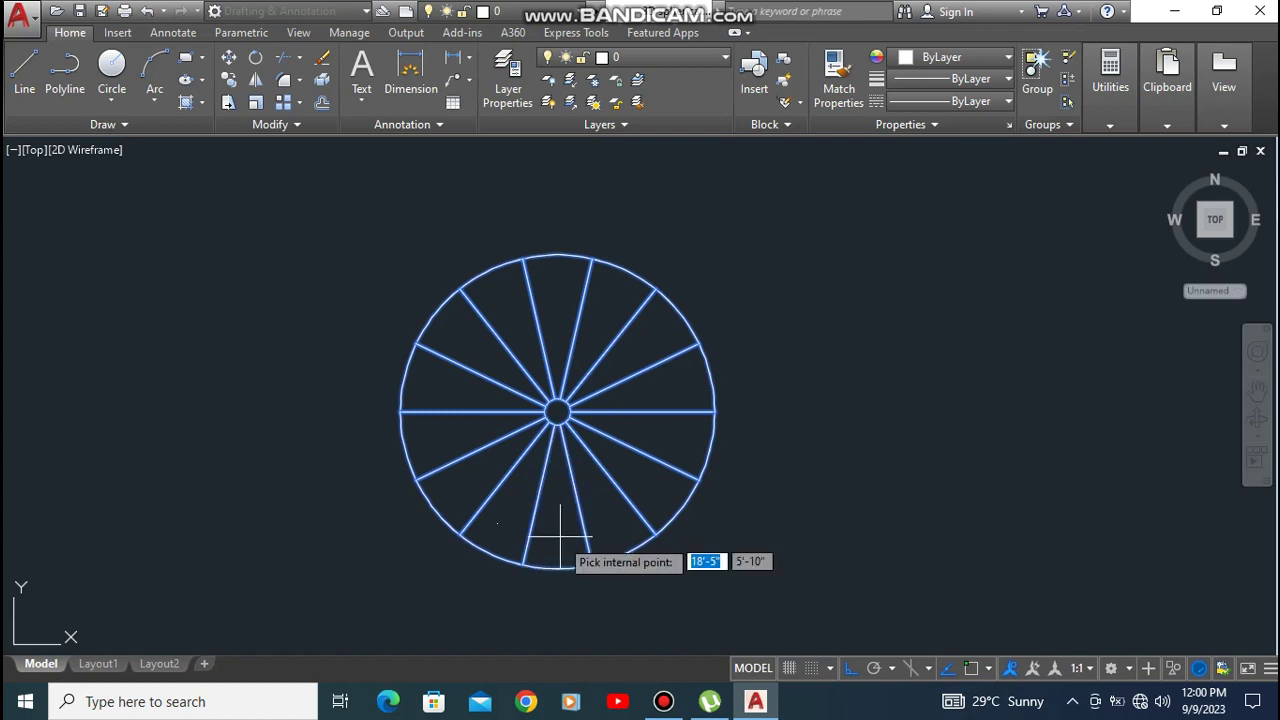
{"action": "key", "text": "Return"}
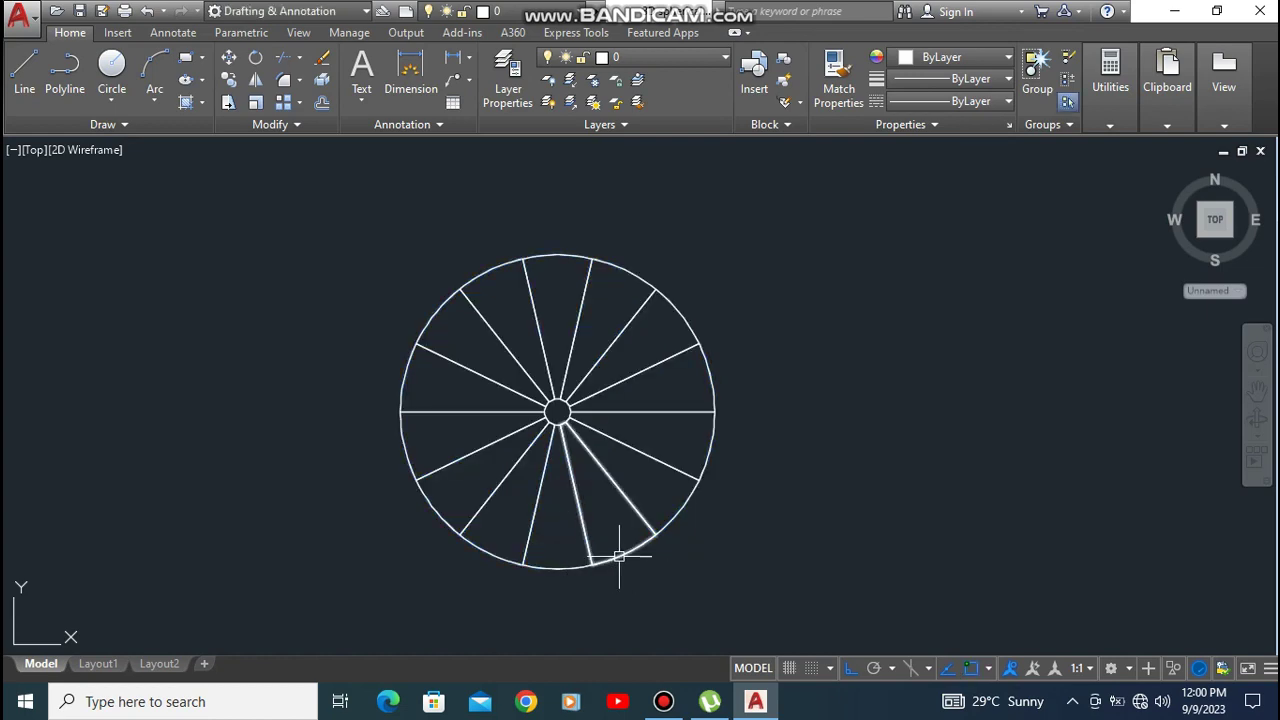
Step: Extrude all 14 wedge regions between the two circles together into solids of equal height
{"action": "type", "text": "EXt"}
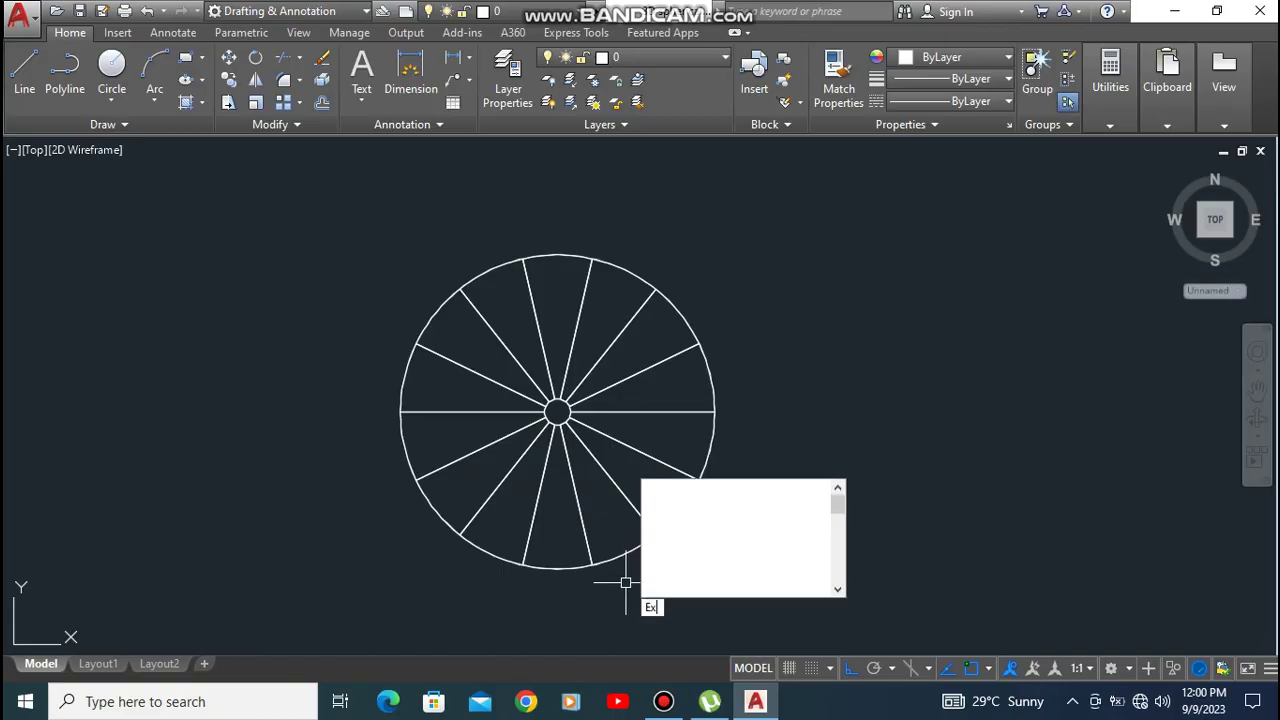
{"action": "key", "text": "Return"}
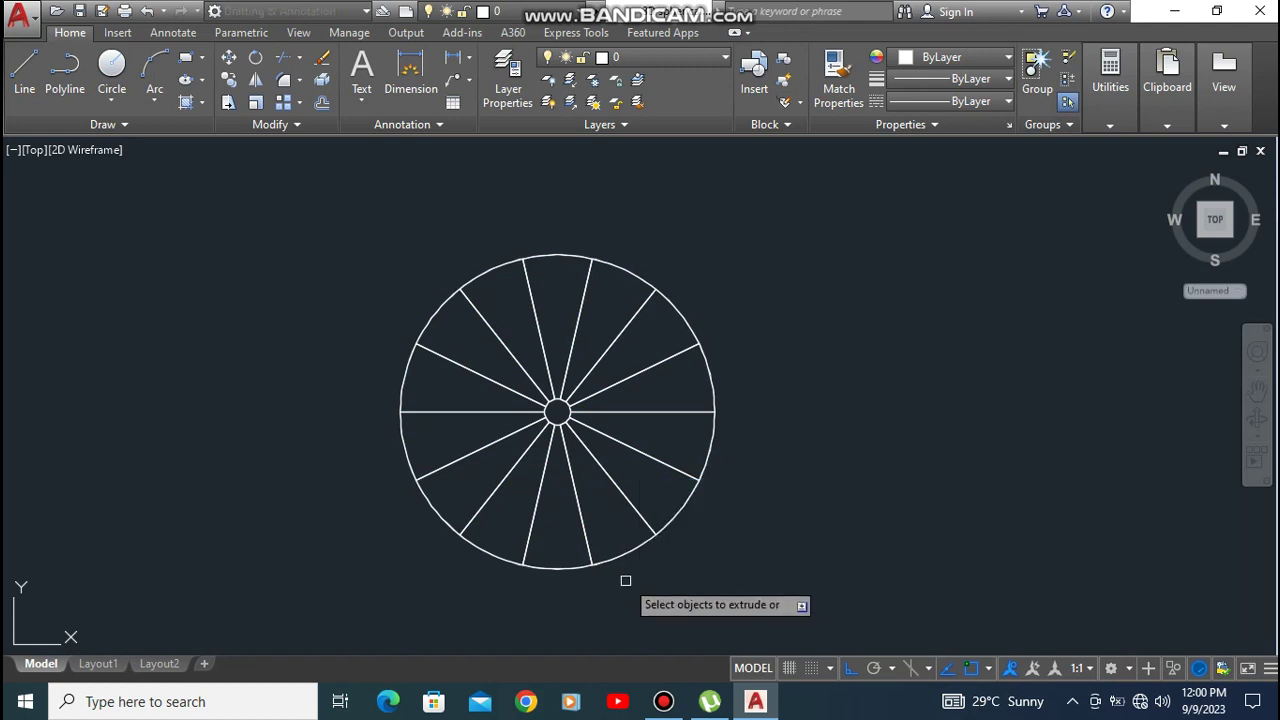
{"action": "left_click", "coordinate": [623, 557]}
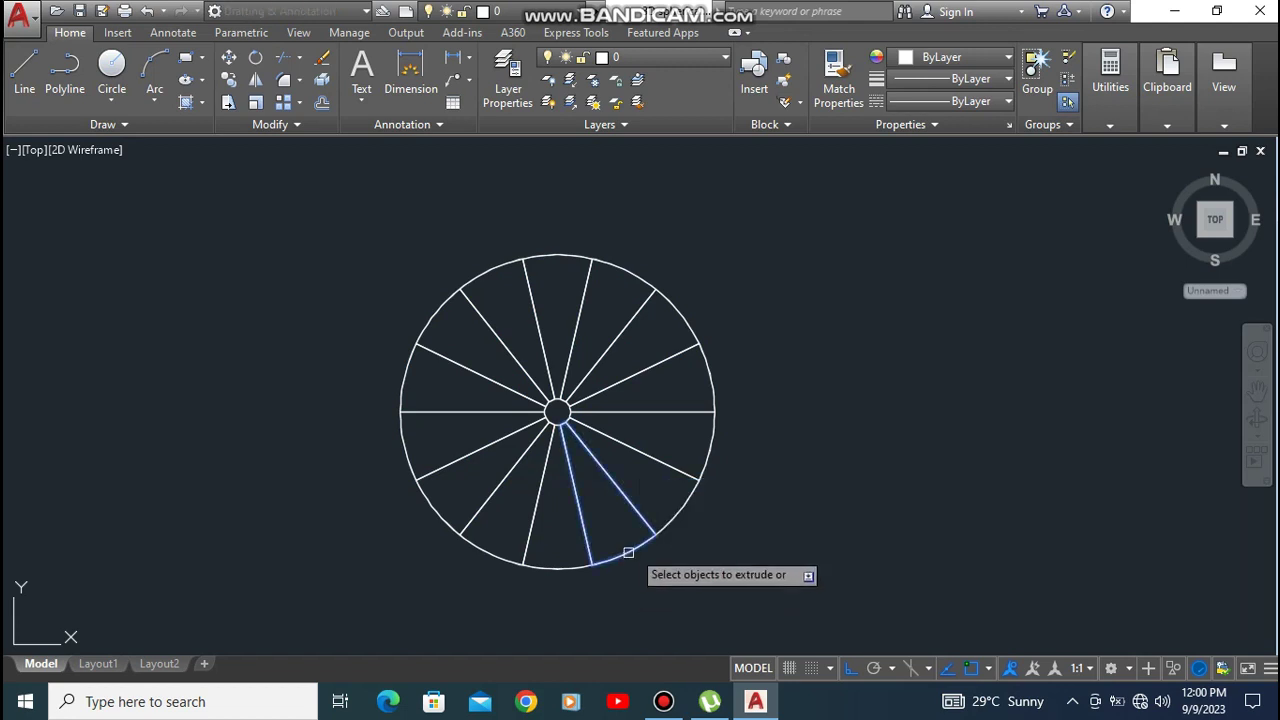
{"action": "left_click", "coordinate": [670, 521]}
{"action": "left_click", "coordinate": [705, 450]}
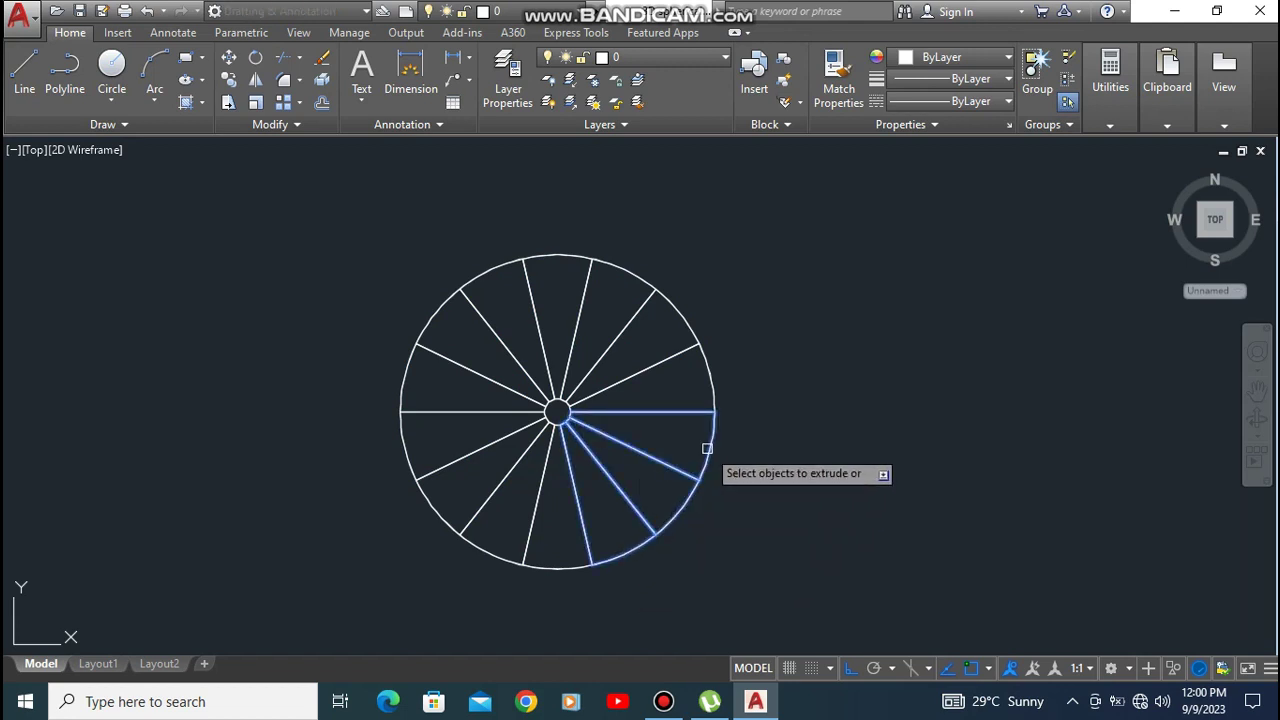
{"action": "left_click", "coordinate": [708, 392]}
{"action": "left_click", "coordinate": [676, 313]}
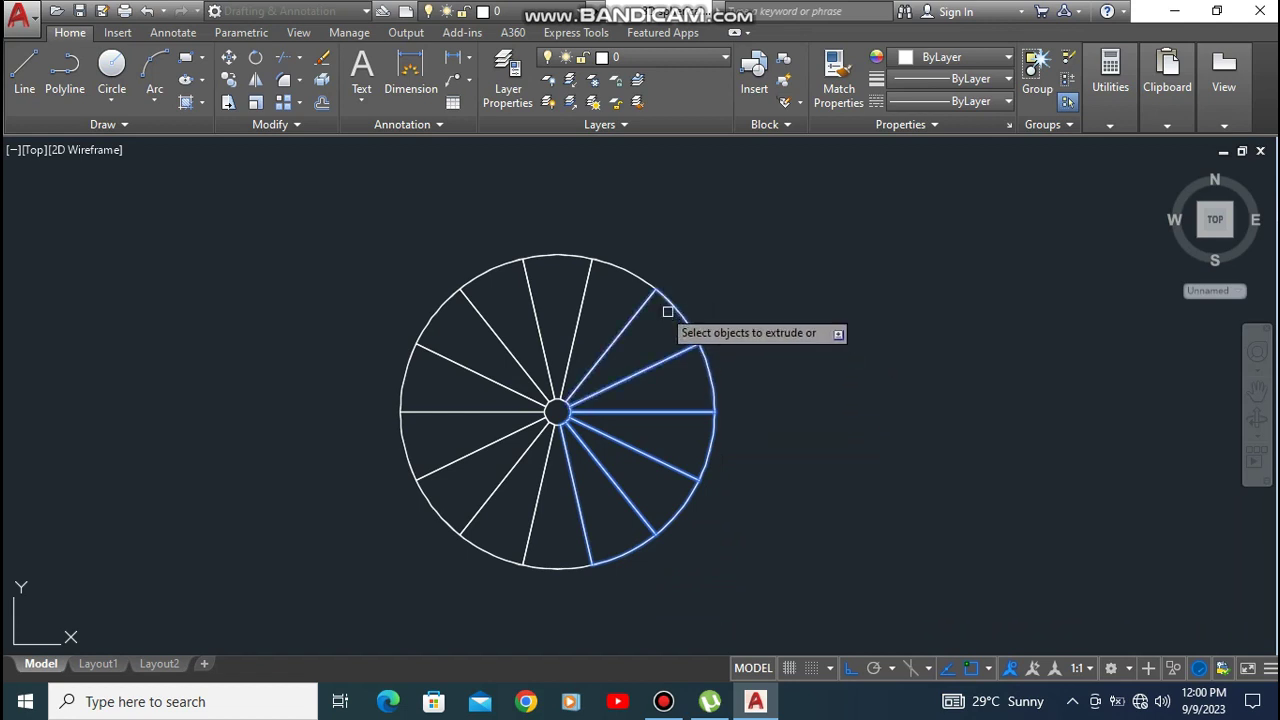
{"action": "left_click", "coordinate": [605, 267]}
{"action": "left_click", "coordinate": [565, 257]}
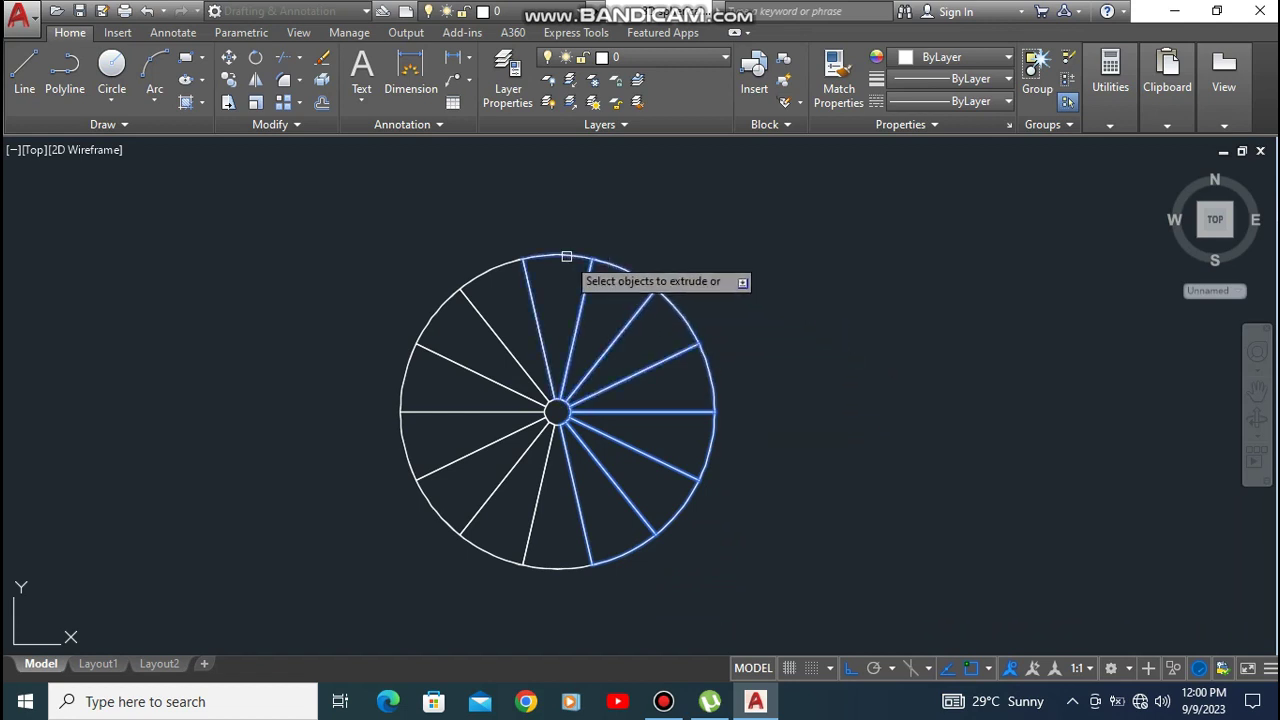
{"action": "left_click", "coordinate": [495, 270]}
{"action": "left_click", "coordinate": [435, 312]}
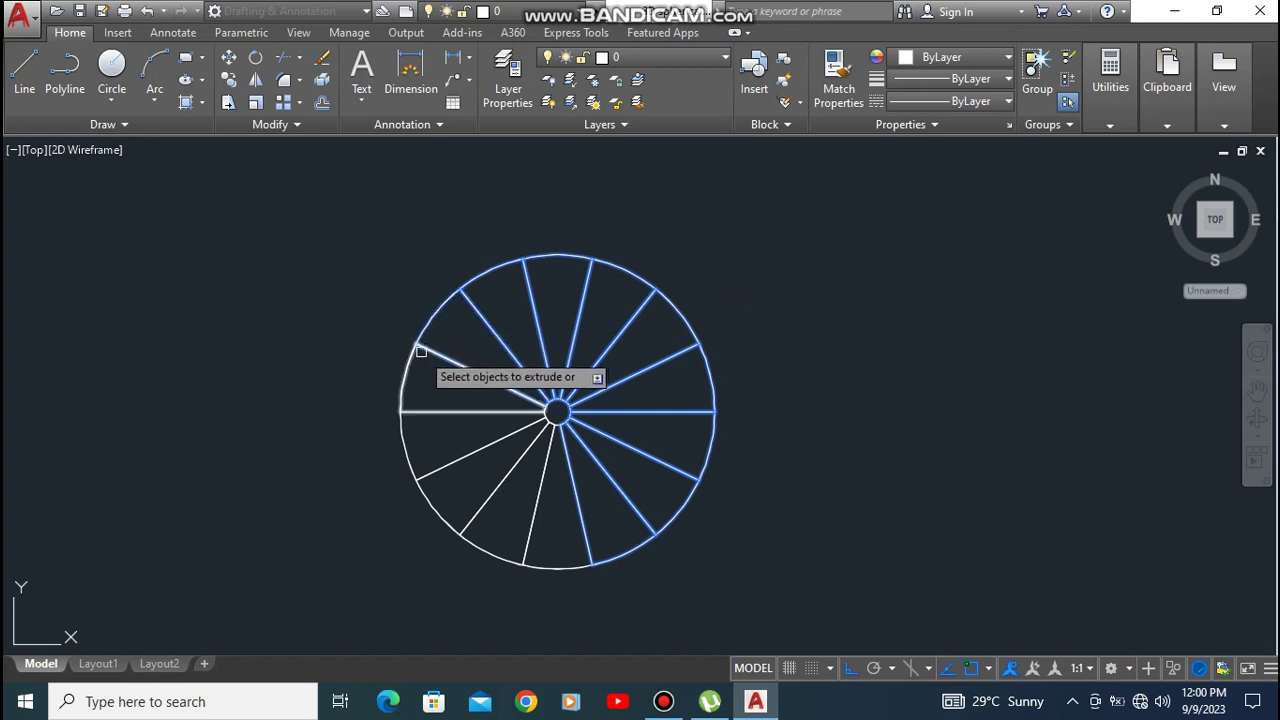
{"action": "left_click", "coordinate": [408, 368]}
{"action": "left_click", "coordinate": [402, 448]}
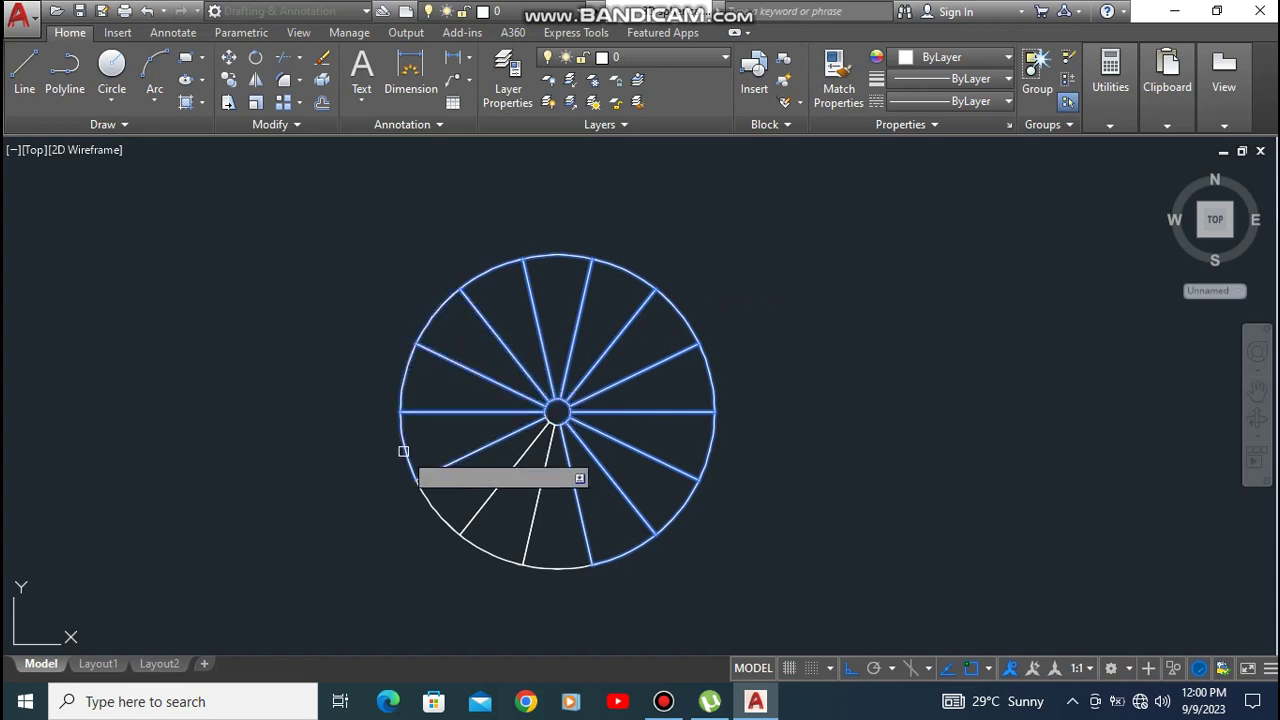
{"action": "left_click", "coordinate": [449, 523]}
{"action": "left_click", "coordinate": [486, 551]}
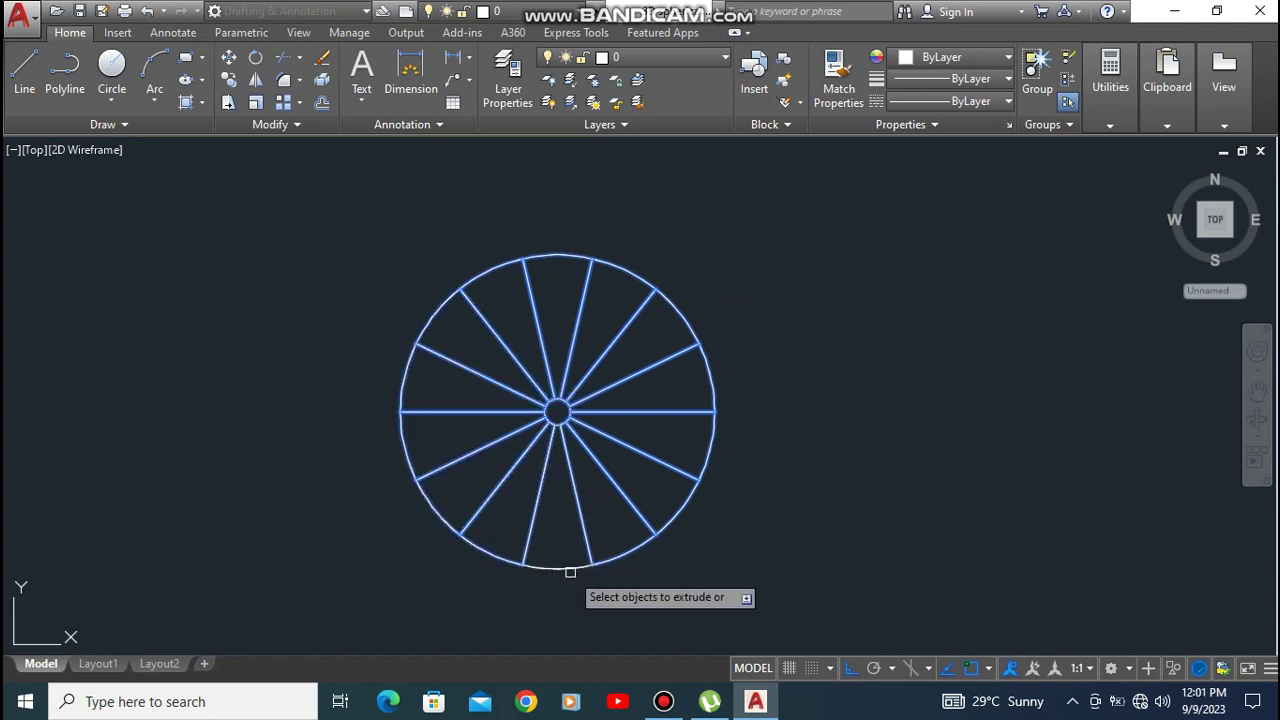
{"action": "left_click", "coordinate": [563, 569]}
{"action": "key", "text": "Return"}
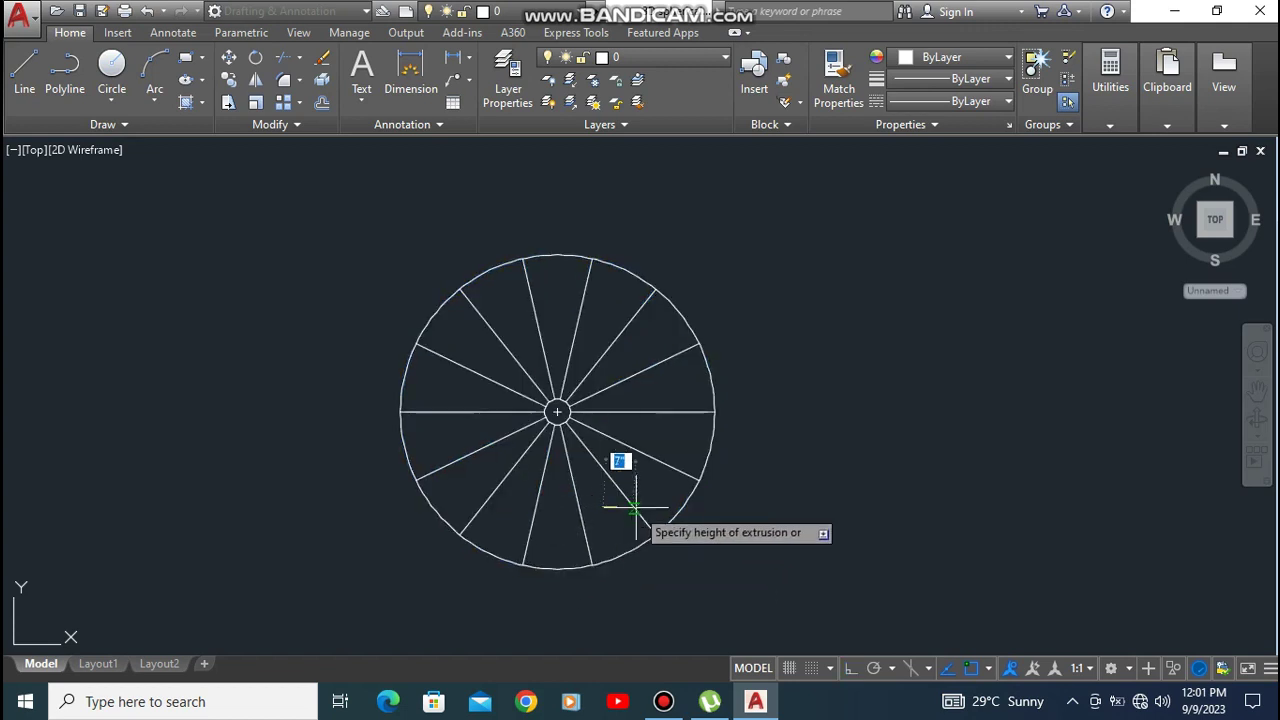
{"action": "left_click", "coordinate": [680, 458]}
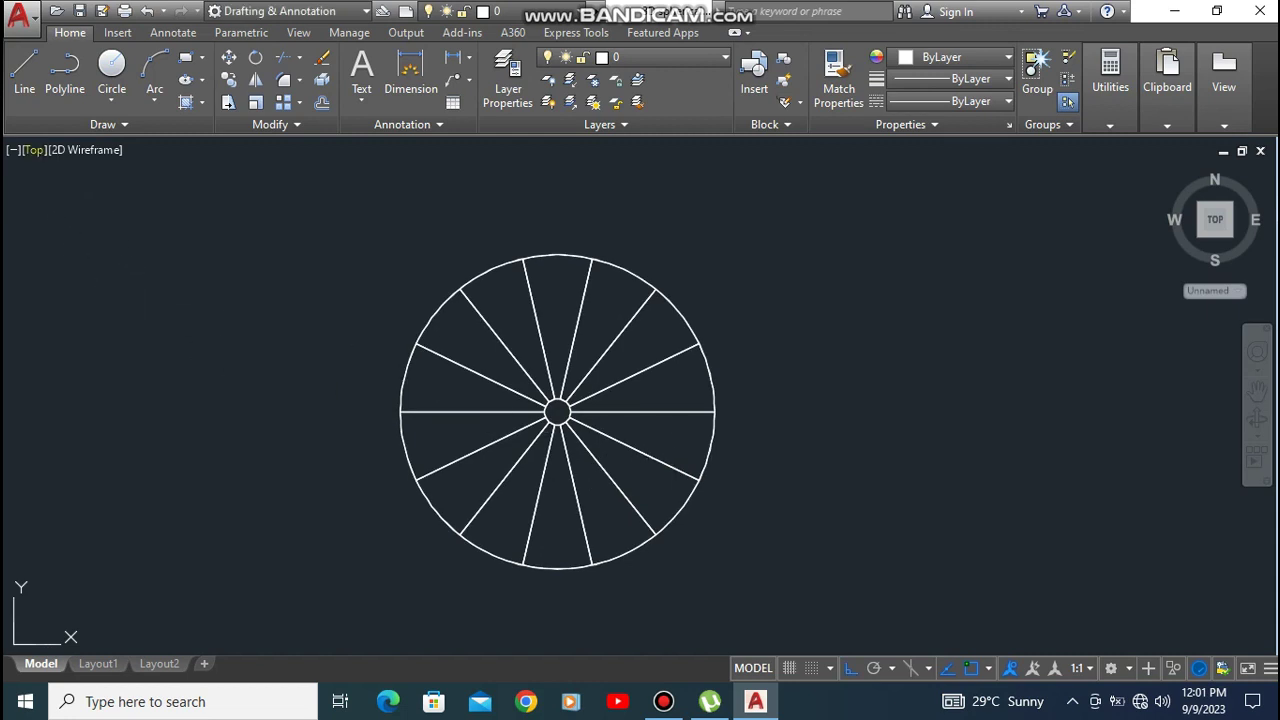
Step: Change the viewport from the top view to SW Isometric
{"action": "left_click", "coordinate": [34, 149]}
{"action": "left_click", "coordinate": [126, 320]}
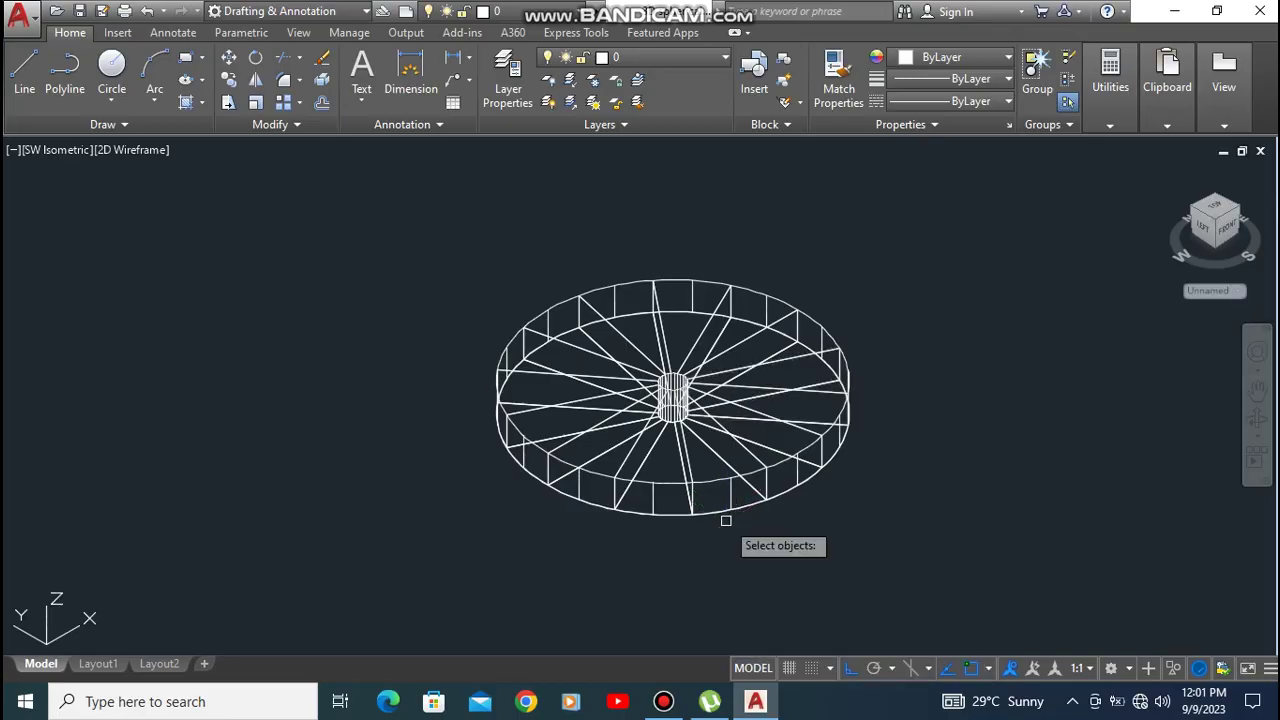
{"action": "left_click", "coordinate": [665, 495]}
{"action": "key", "text": "Return"}
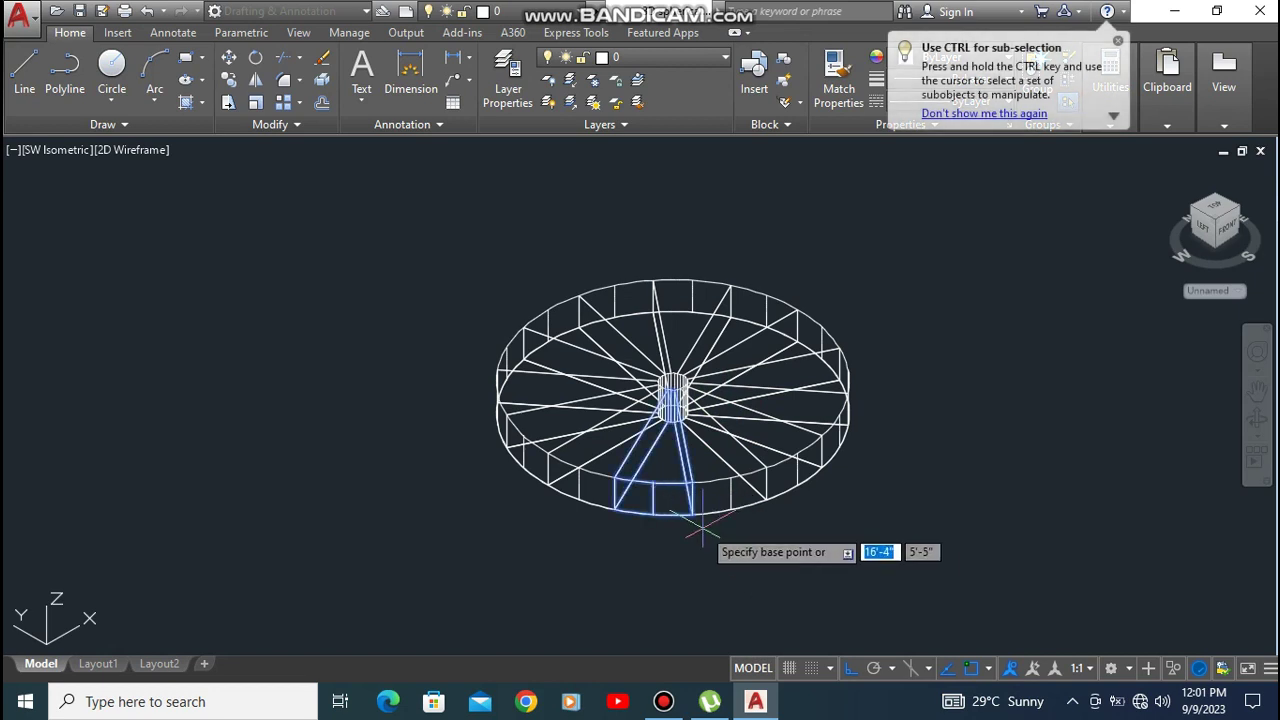
{"action": "scroll", "coordinate": [688, 512], "scroll_direction": "up", "scroll_amount": 2}
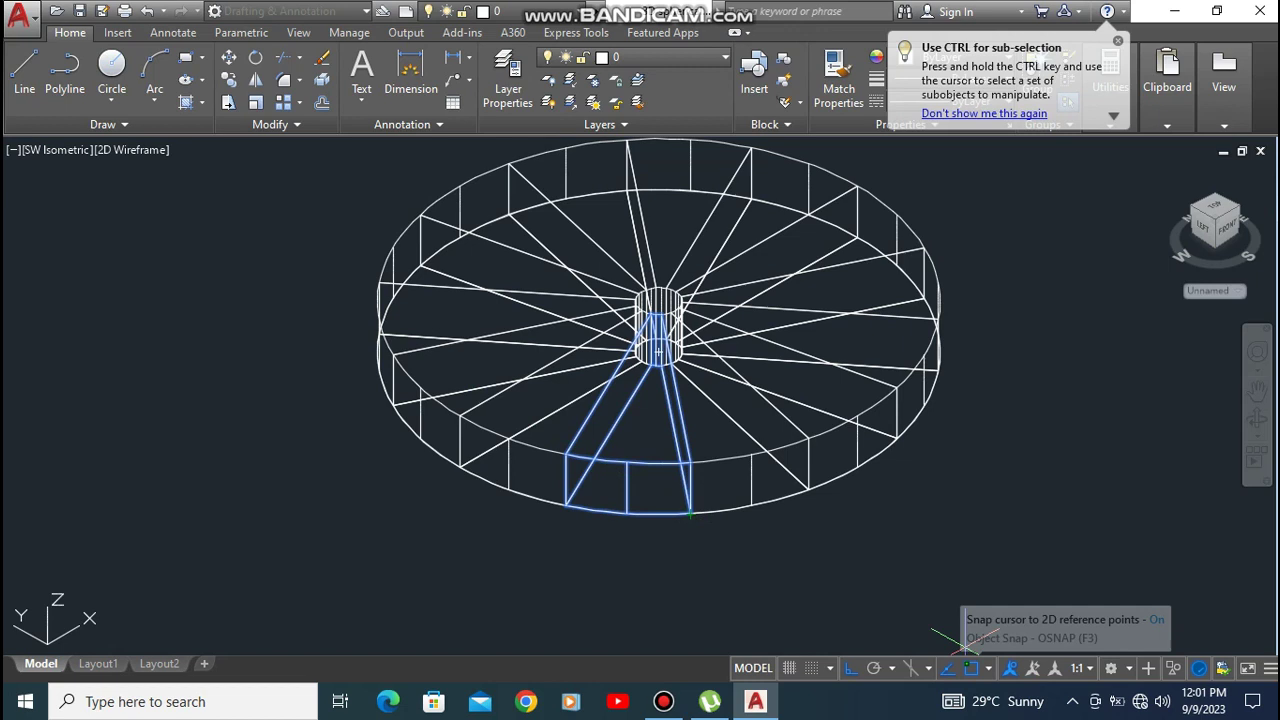
{"action": "left_click", "coordinate": [988, 668]}
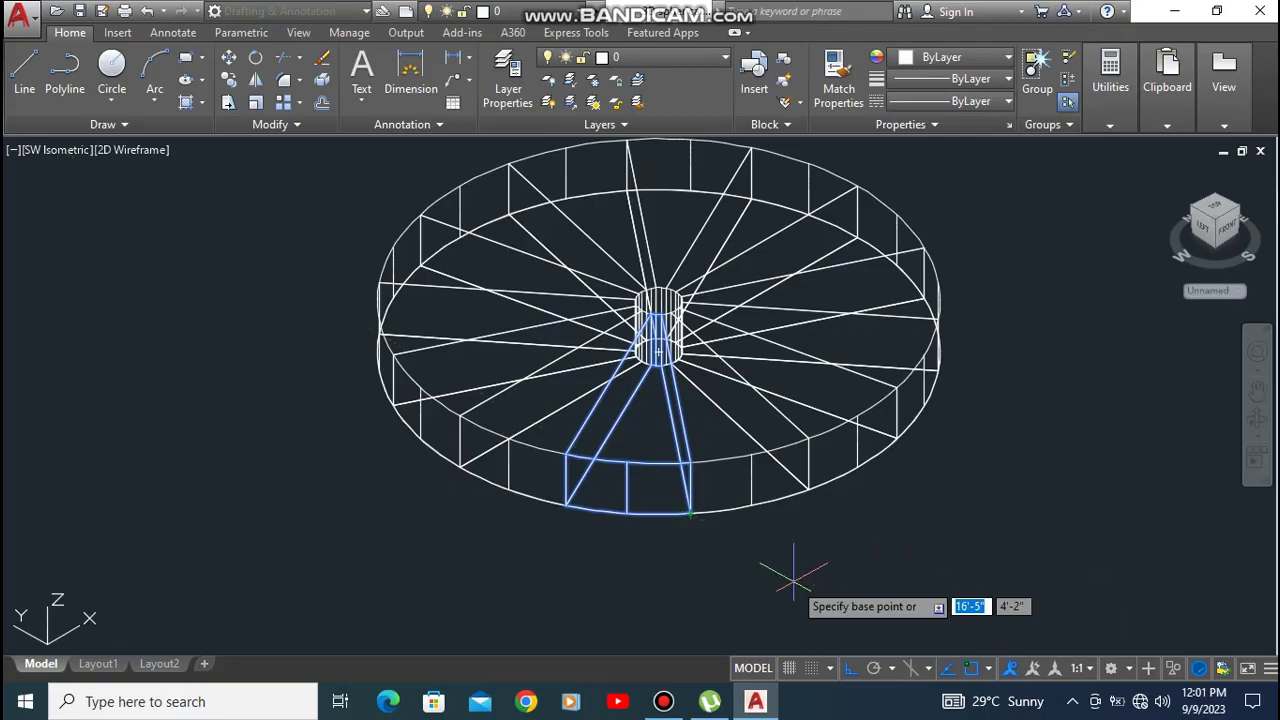
{"action": "key", "text": "Escape"}
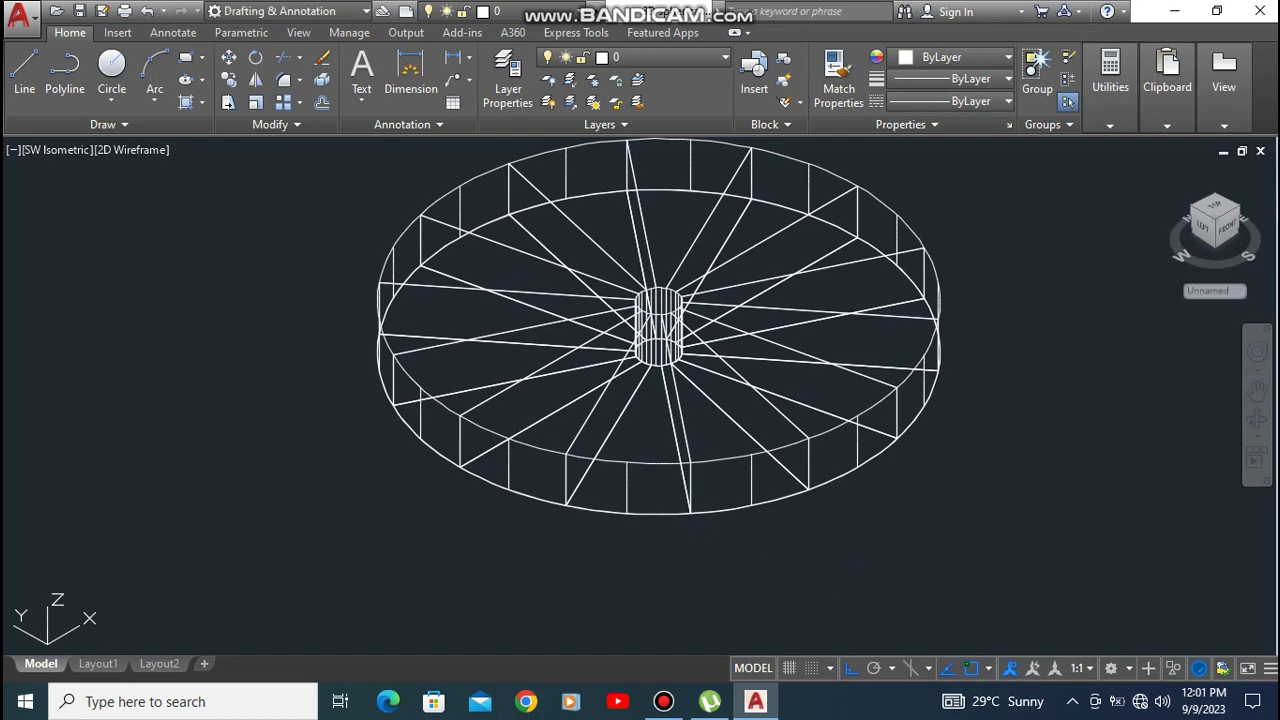
Step: Move the front wedge solid straight up by one wedge height, from its lower outer corner to the upper corner directly above
{"action": "type", "text": "m"}
{"action": "key", "text": "space"}
{"action": "left_click", "coordinate": [688, 516]}
{"action": "key", "text": "space"}
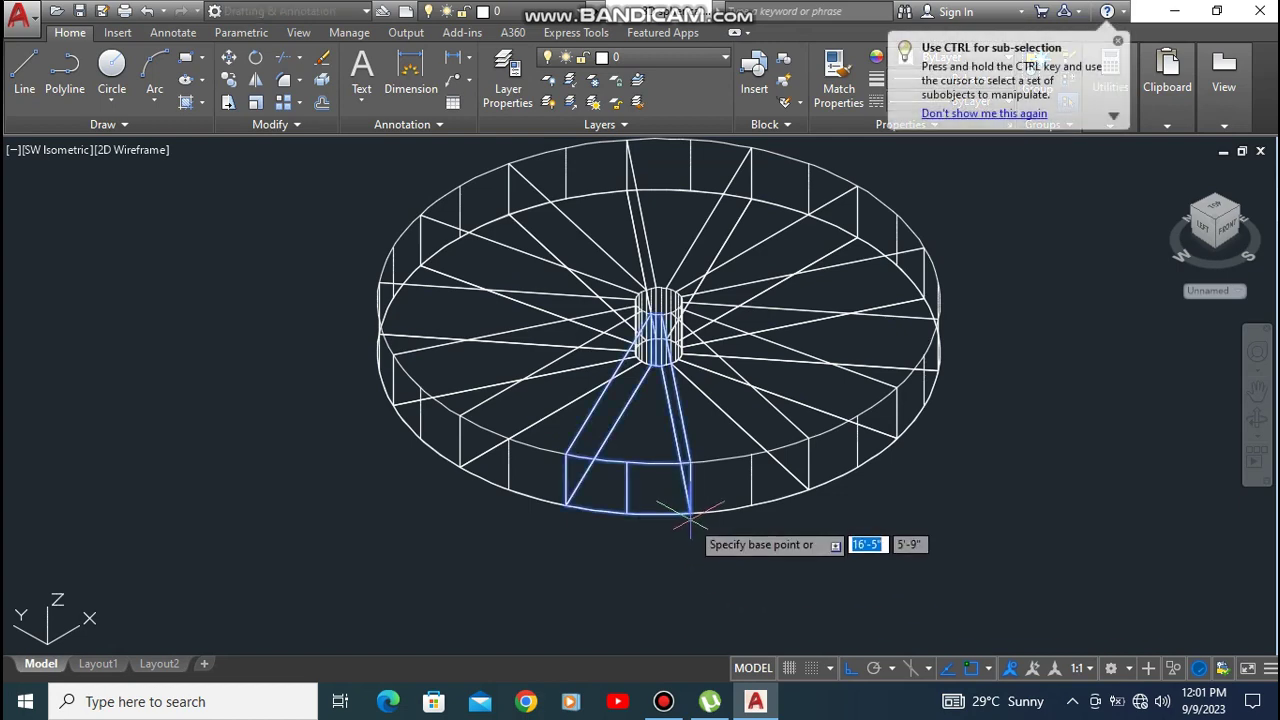
{"action": "scroll", "coordinate": [690, 513], "scroll_direction": "up", "scroll_amount": 4}
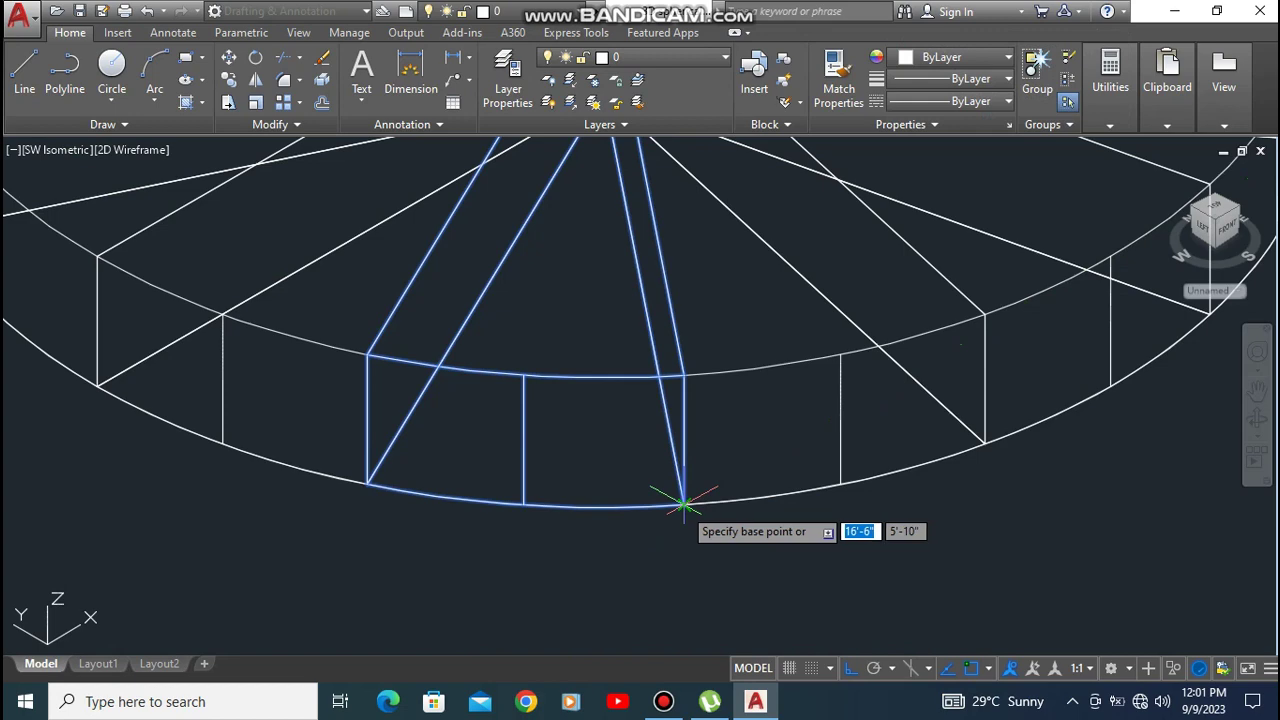
{"action": "left_click", "coordinate": [683, 505]}
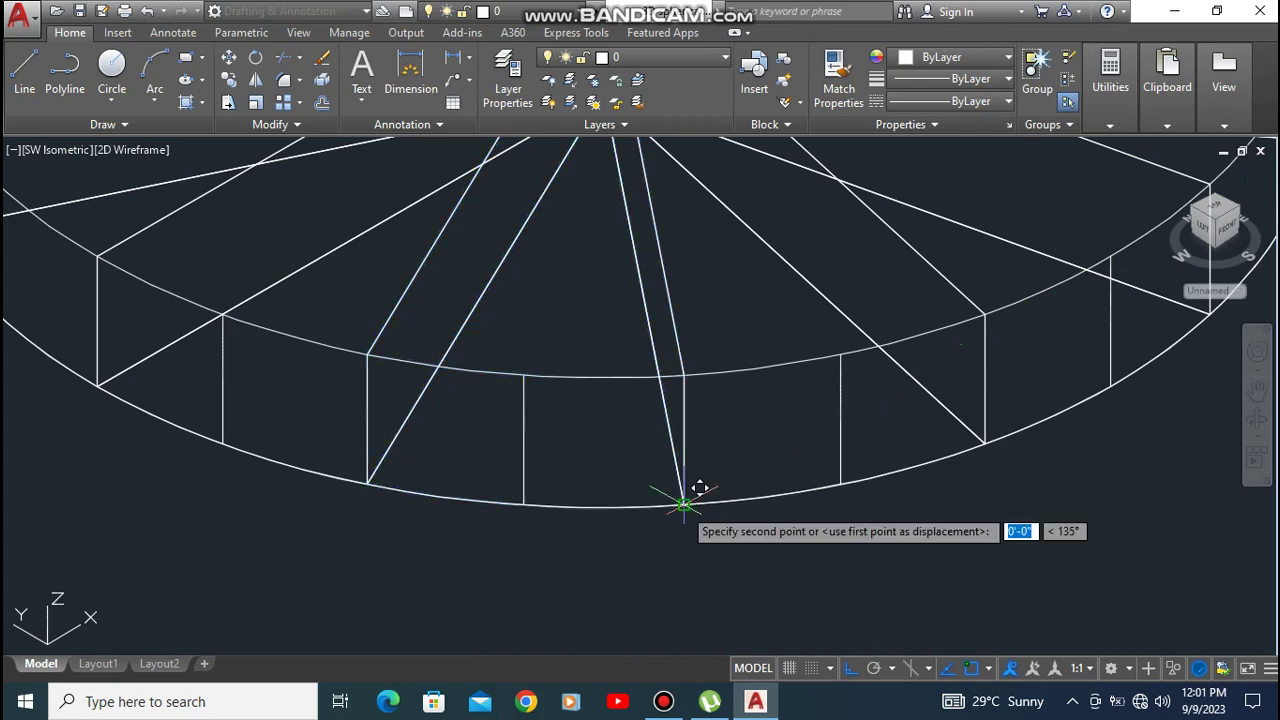
{"action": "left_click", "coordinate": [684, 372]}
{"action": "scroll", "coordinate": [749, 455], "scroll_direction": "down", "scroll_amount": 3}
Step: Move the second wedge clockwise straight up from its lower outer corner to the upper corner of the first raised wedge
{"action": "key", "text": "space"}
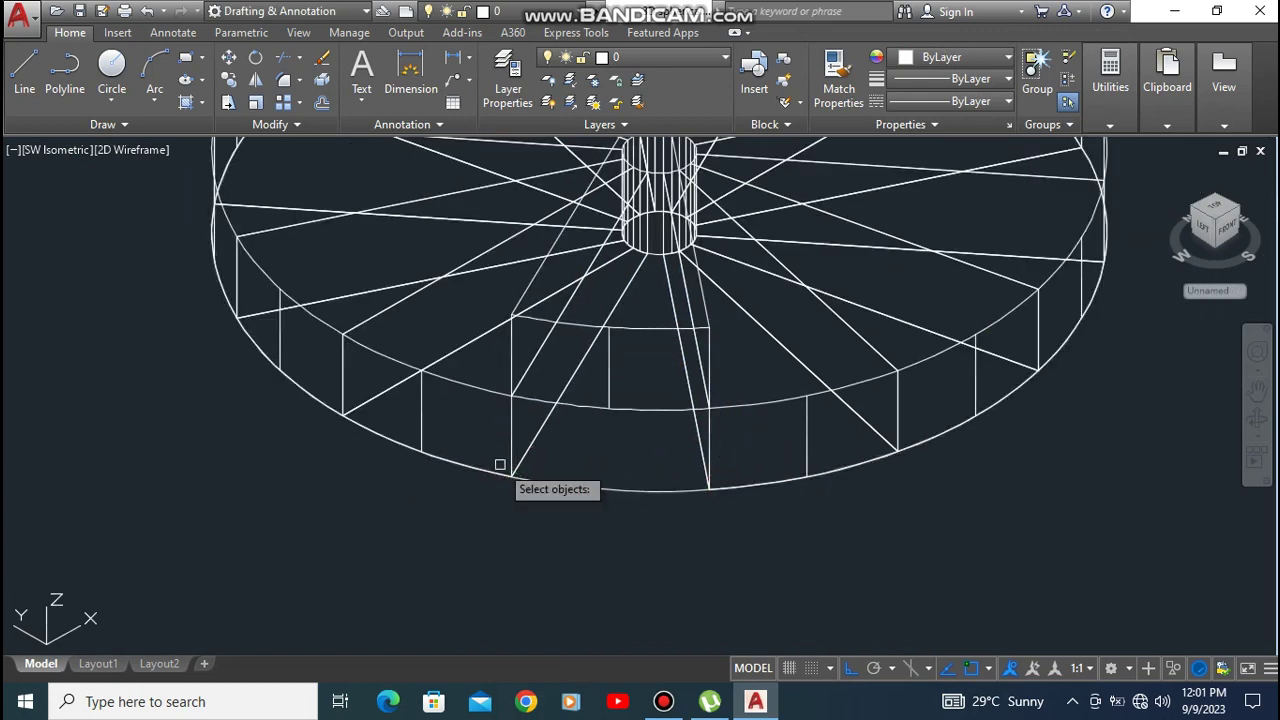
{"action": "left_click", "coordinate": [515, 427]}
{"action": "key", "text": "space"}
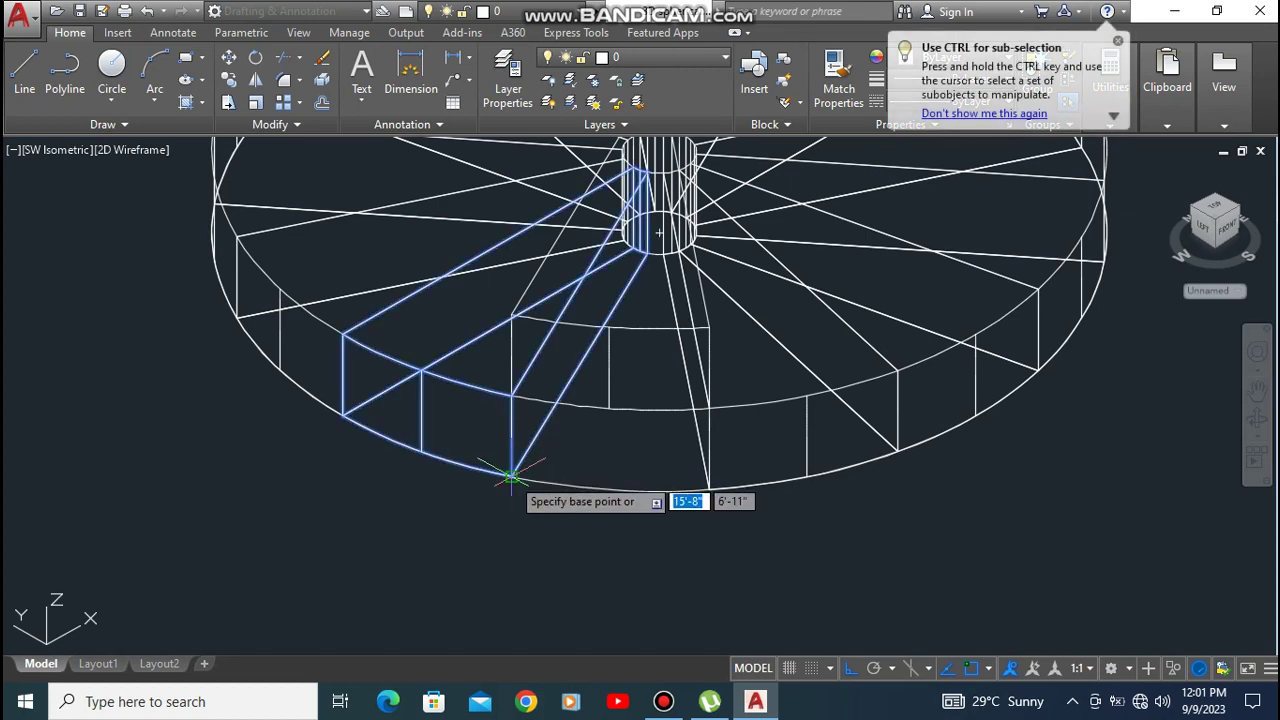
{"action": "left_click", "coordinate": [512, 474]}
{"action": "left_click", "coordinate": [514, 307]}
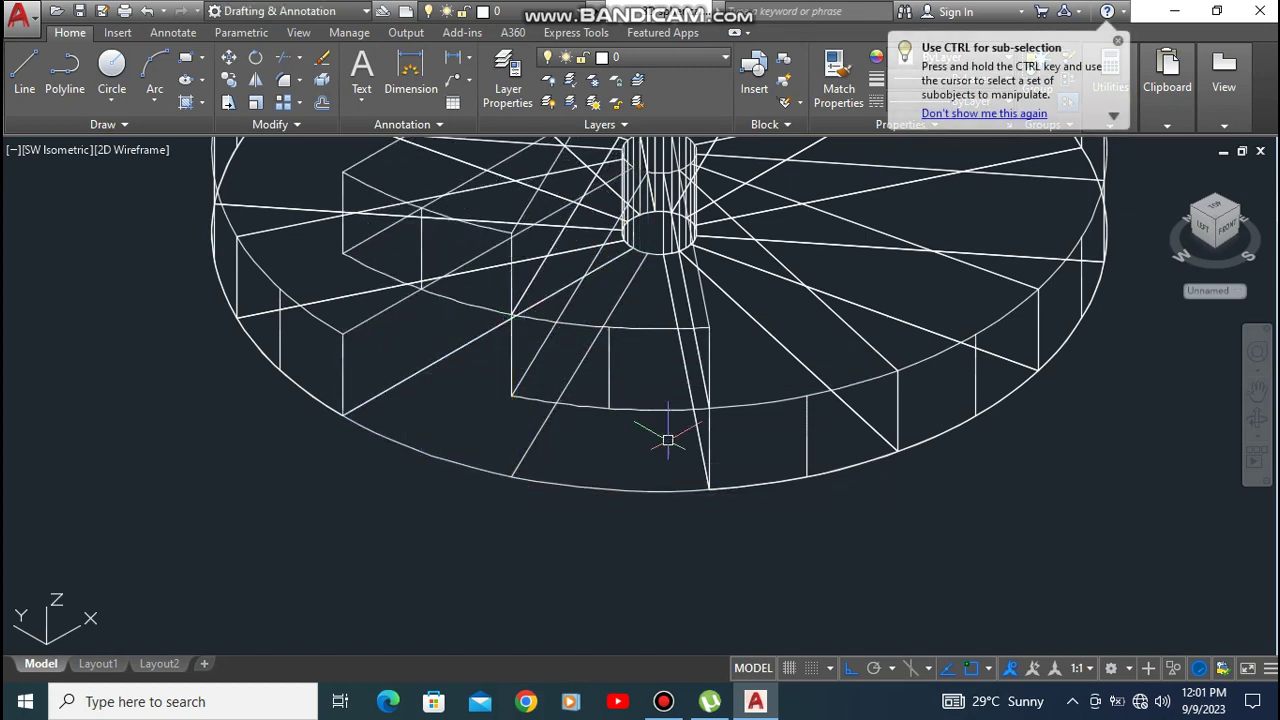
{"action": "scroll", "coordinate": [531, 466], "scroll_direction": "down", "scroll_amount": 3}
{"action": "scroll", "coordinate": [577, 458], "scroll_direction": "up", "scroll_amount": 2}
Step: Move the third wedge clockwise straight up so its lower outer corner meets the second raised wedge's upper corner
{"action": "key", "text": "space"}
{"action": "left_click", "coordinate": [621, 462]}
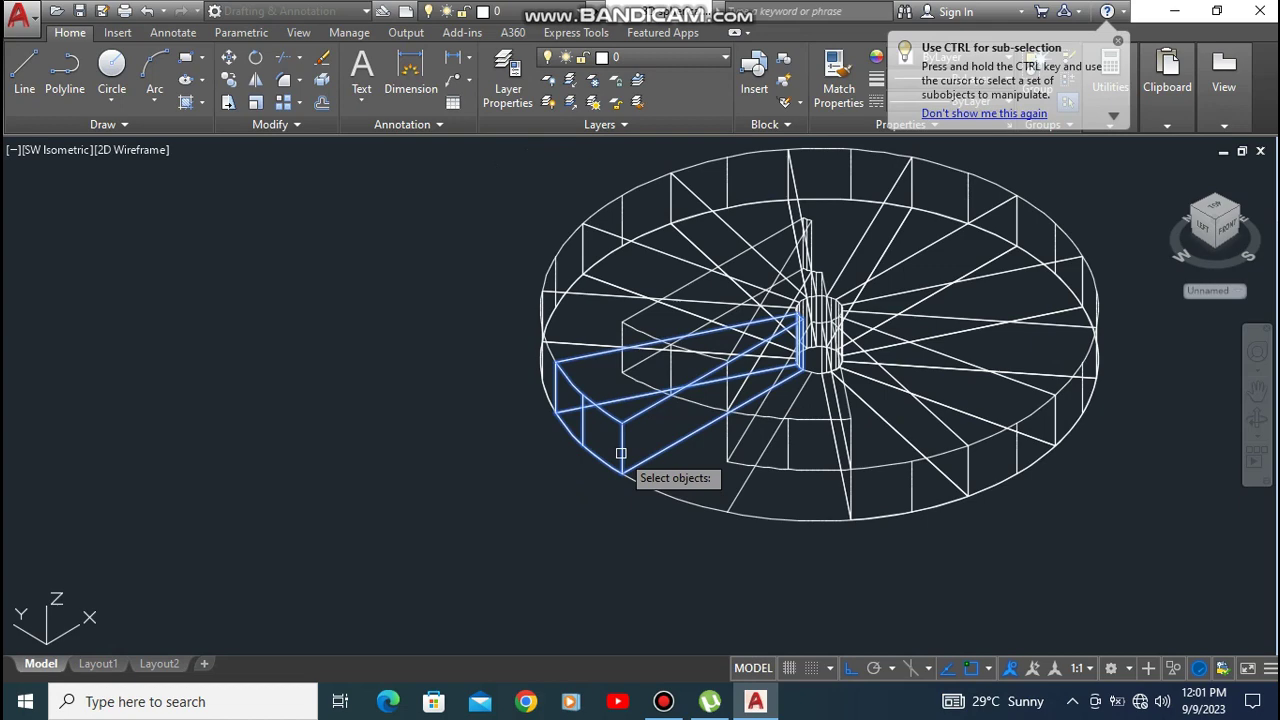
{"action": "key", "text": "space"}
{"action": "left_click", "coordinate": [621, 474]}
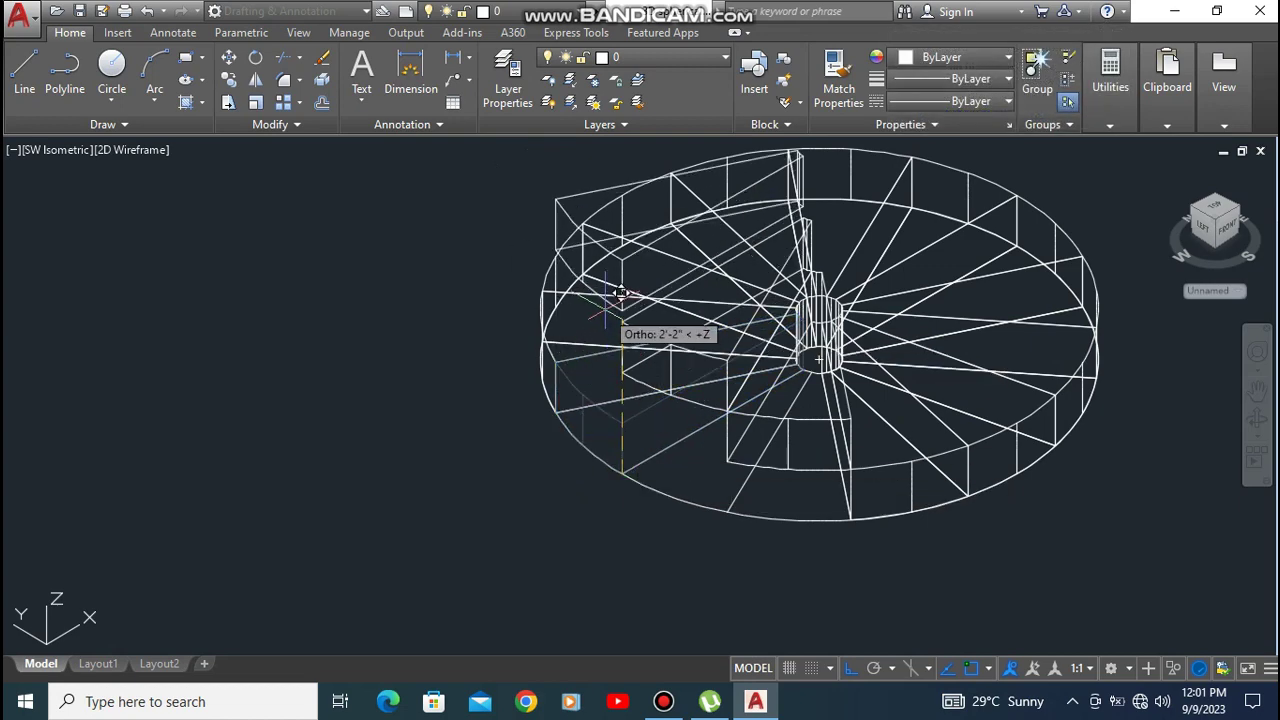
{"action": "left_click", "coordinate": [626, 340]}
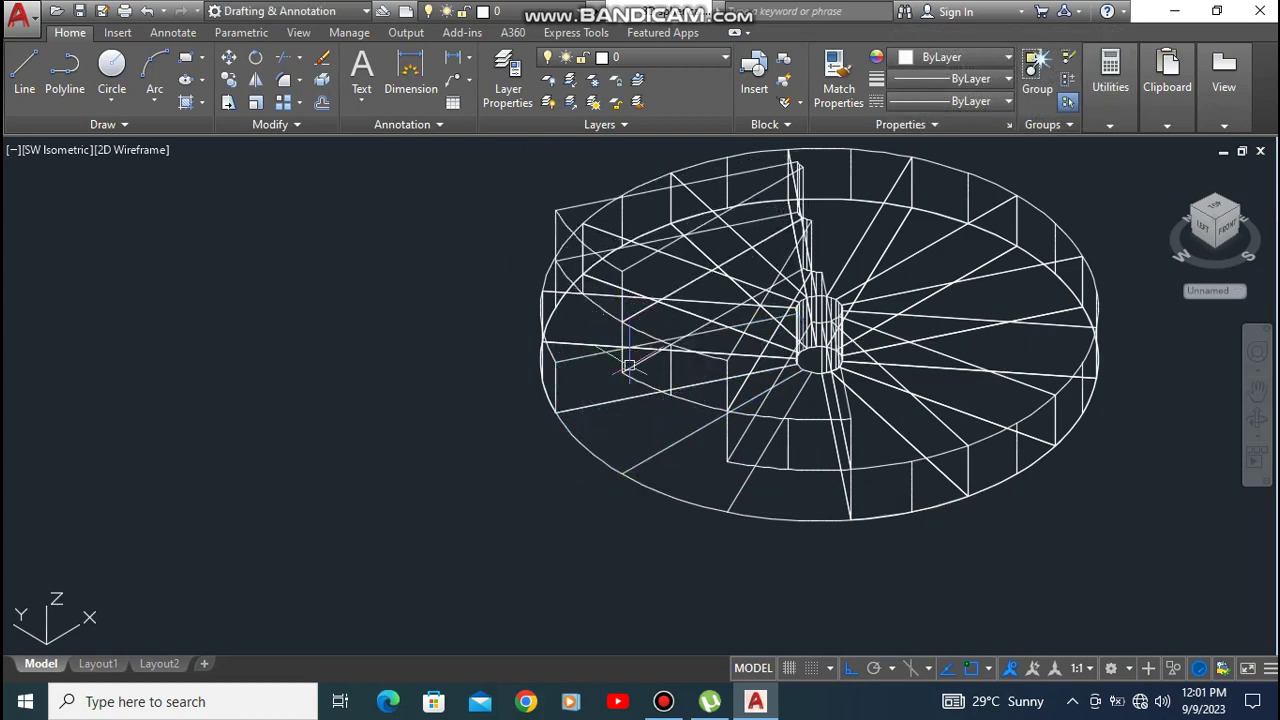
Step: Raise the fourth wedge clockwise vertically from its lower outer corner to the third raised wedge's upper corner
{"action": "left_click", "coordinate": [553, 402]}
{"action": "key", "text": "space"}
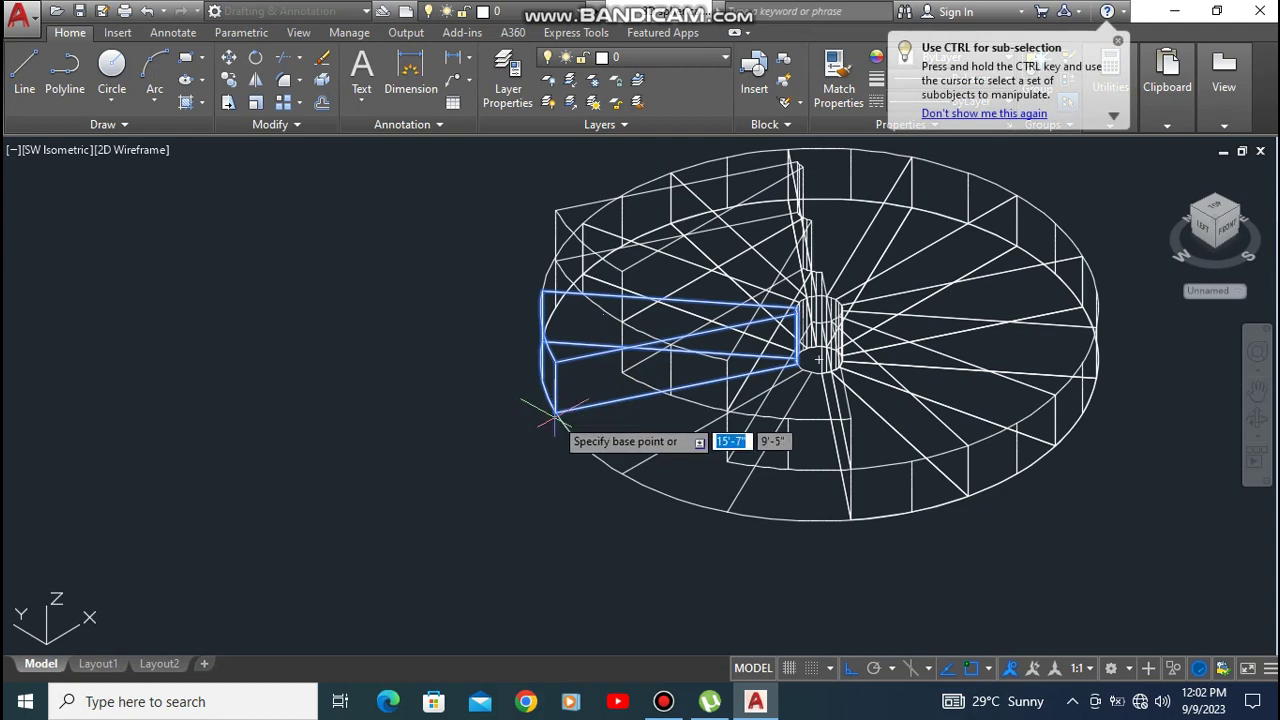
{"action": "left_click", "coordinate": [555, 412]}
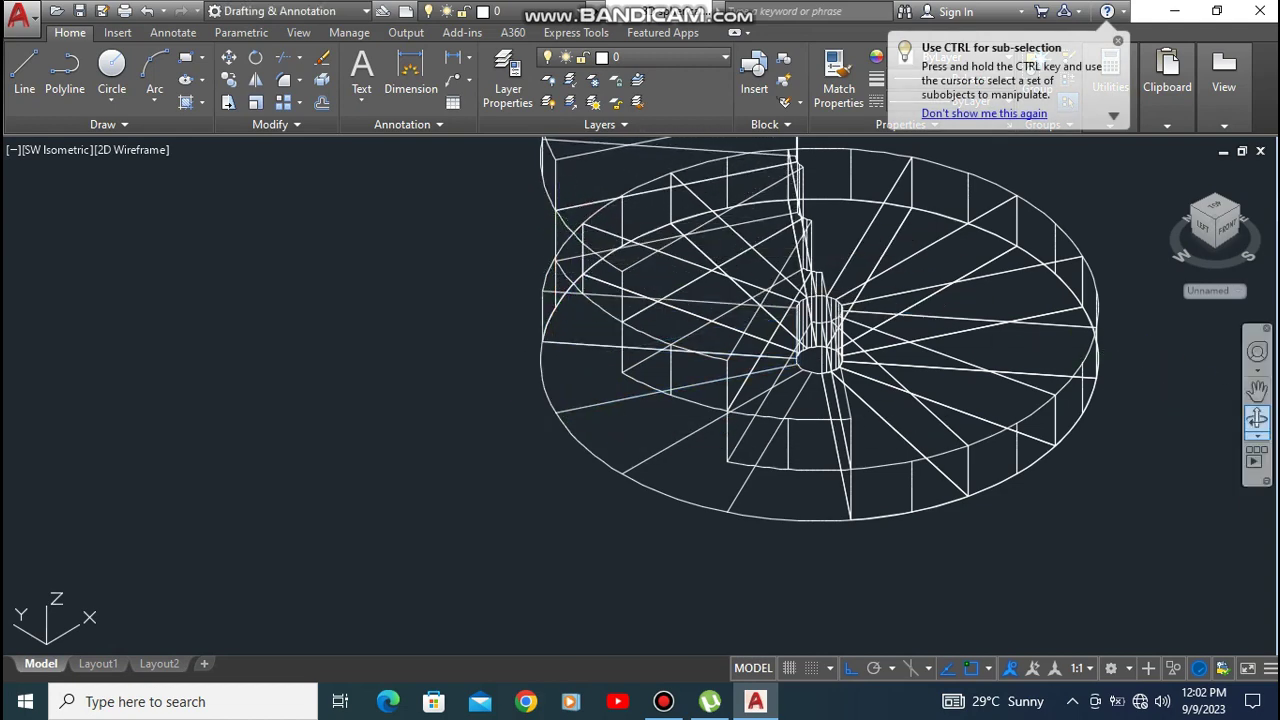
Step: Move the fifth wedge clockwise straight up so its lower outer corner sits on the fourth raised wedge's upper corner
{"action": "left_click", "coordinate": [1257, 420]}
{"action": "left_click_drag", "start_coordinate": [740, 430], "coordinate": [1030, 400]}
{"action": "key", "text": "Escape"}
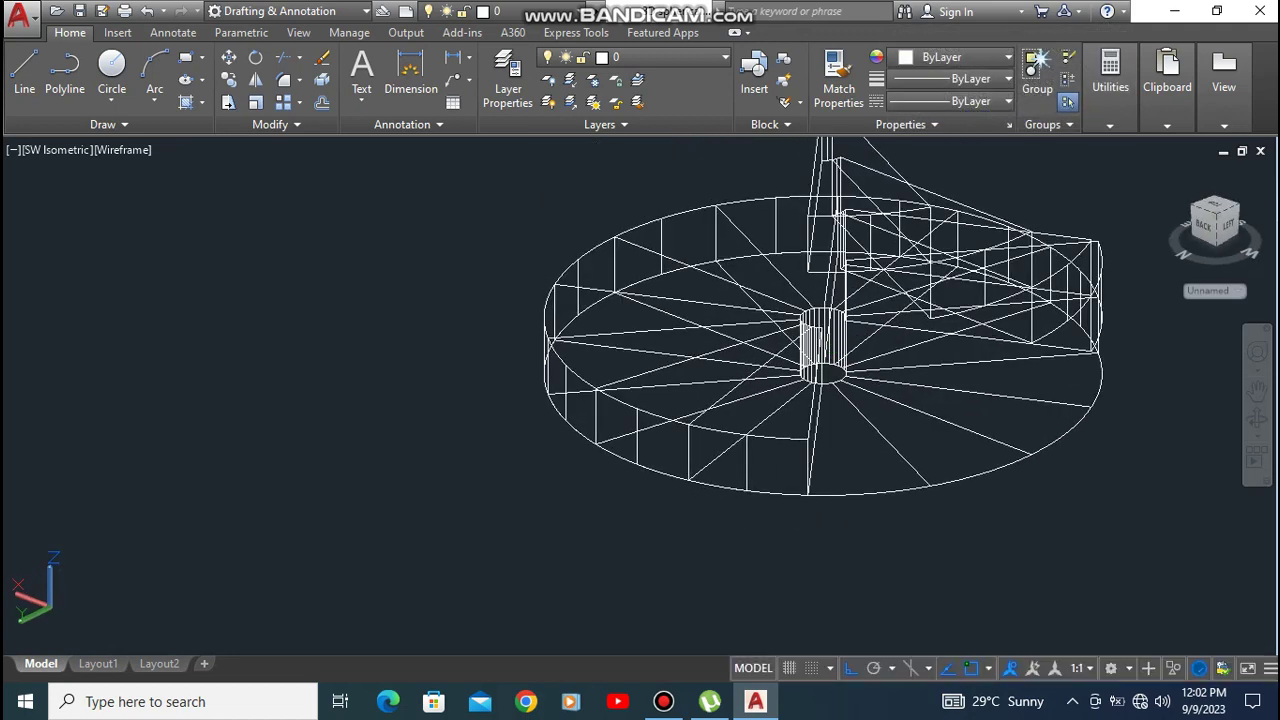
{"action": "key", "text": "Escape"}
{"action": "scroll", "coordinate": [777, 591], "scroll_direction": "down", "scroll_amount": 2}
{"action": "scroll", "coordinate": [785, 570], "scroll_direction": "up", "scroll_amount": 4}
{"action": "scroll", "coordinate": [812, 553], "scroll_direction": "down", "scroll_amount": 2}
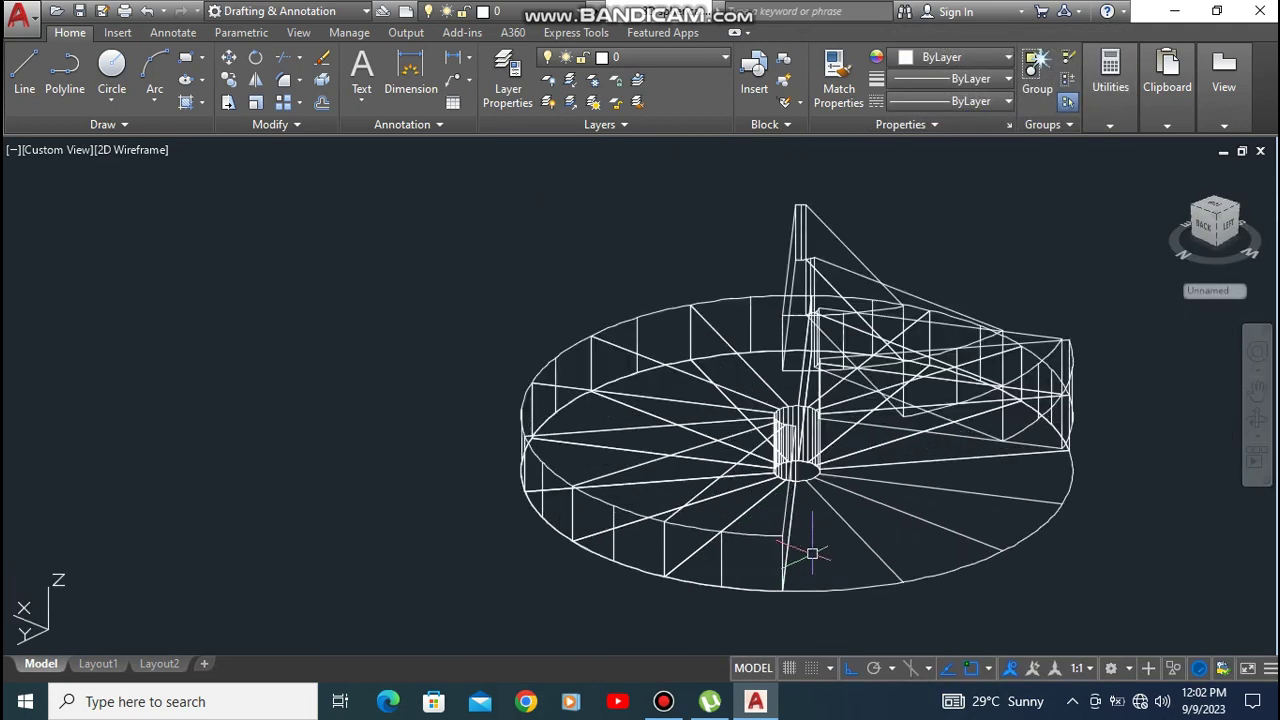
{"action": "scroll", "coordinate": [812, 553], "scroll_direction": "up", "scroll_amount": 2}
{"action": "type", "text": "m"}
{"action": "key", "text": "Return"}
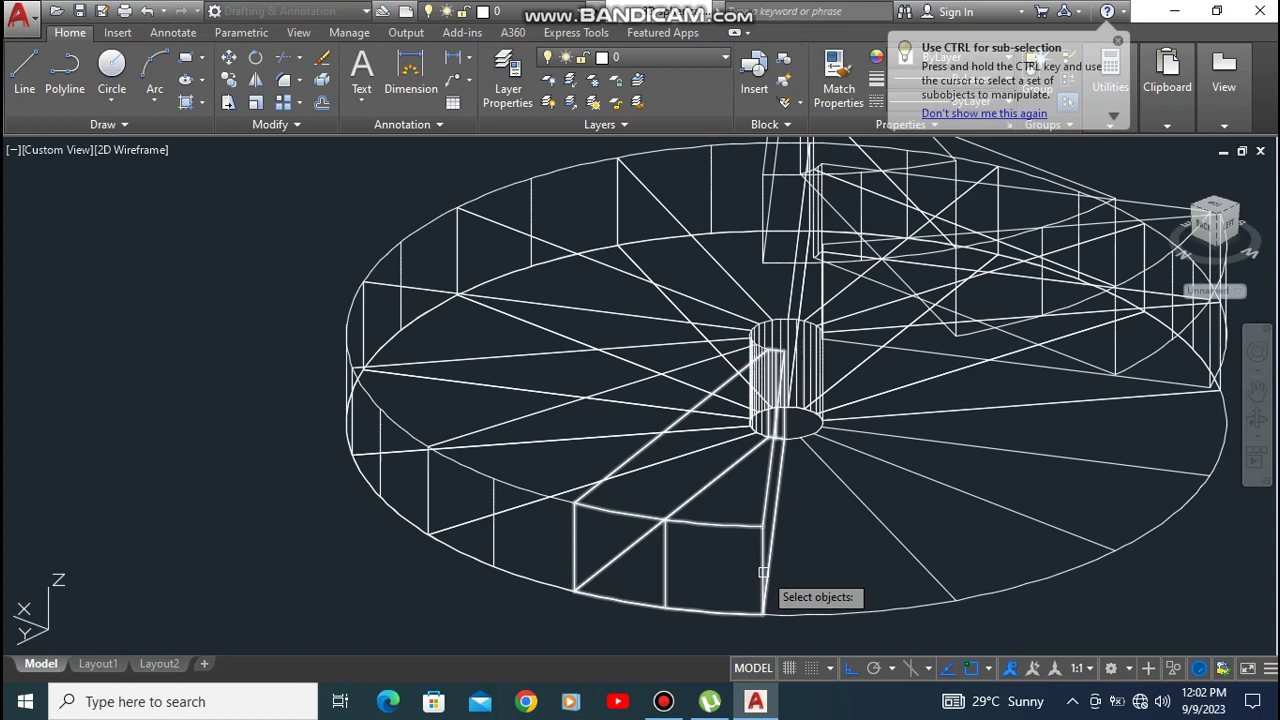
{"action": "left_click", "coordinate": [763, 572]}
{"action": "key", "text": "Return"}
{"action": "left_click", "coordinate": [763, 614]}
{"action": "scroll", "coordinate": [704, 464], "scroll_direction": "down", "scroll_amount": 4}
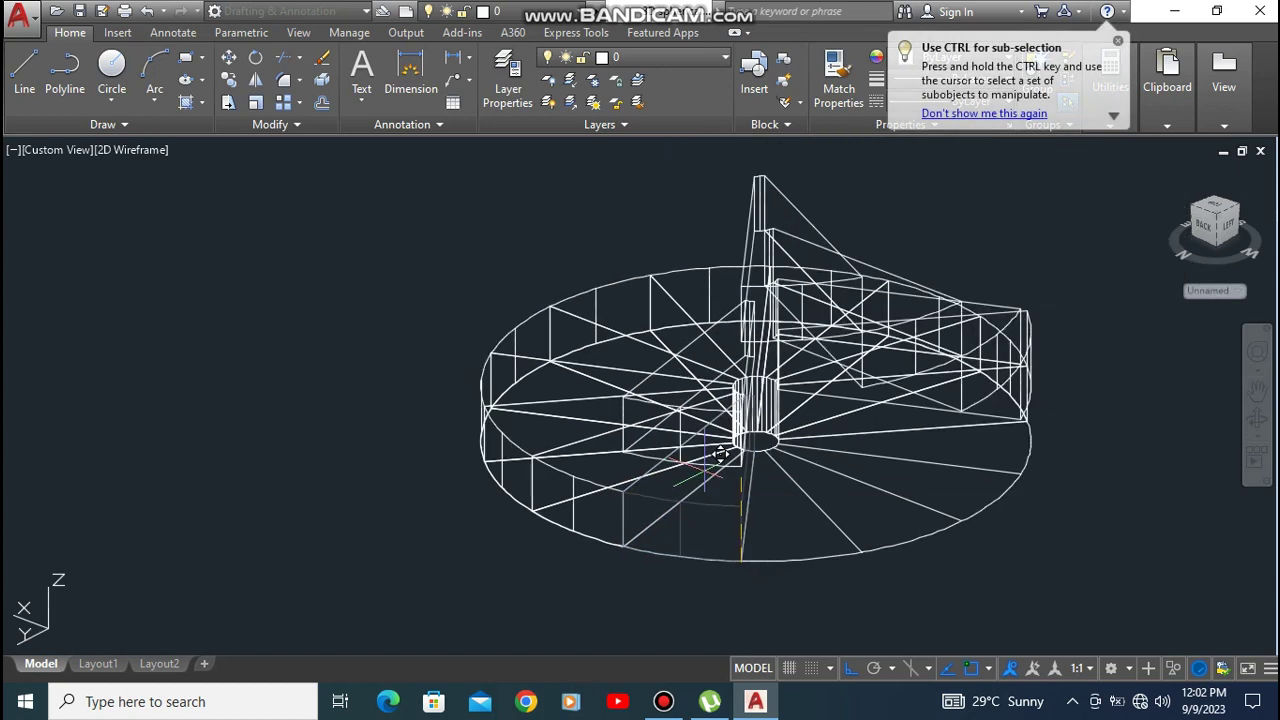
{"action": "scroll", "coordinate": [688, 334], "scroll_direction": "up", "scroll_amount": 4}
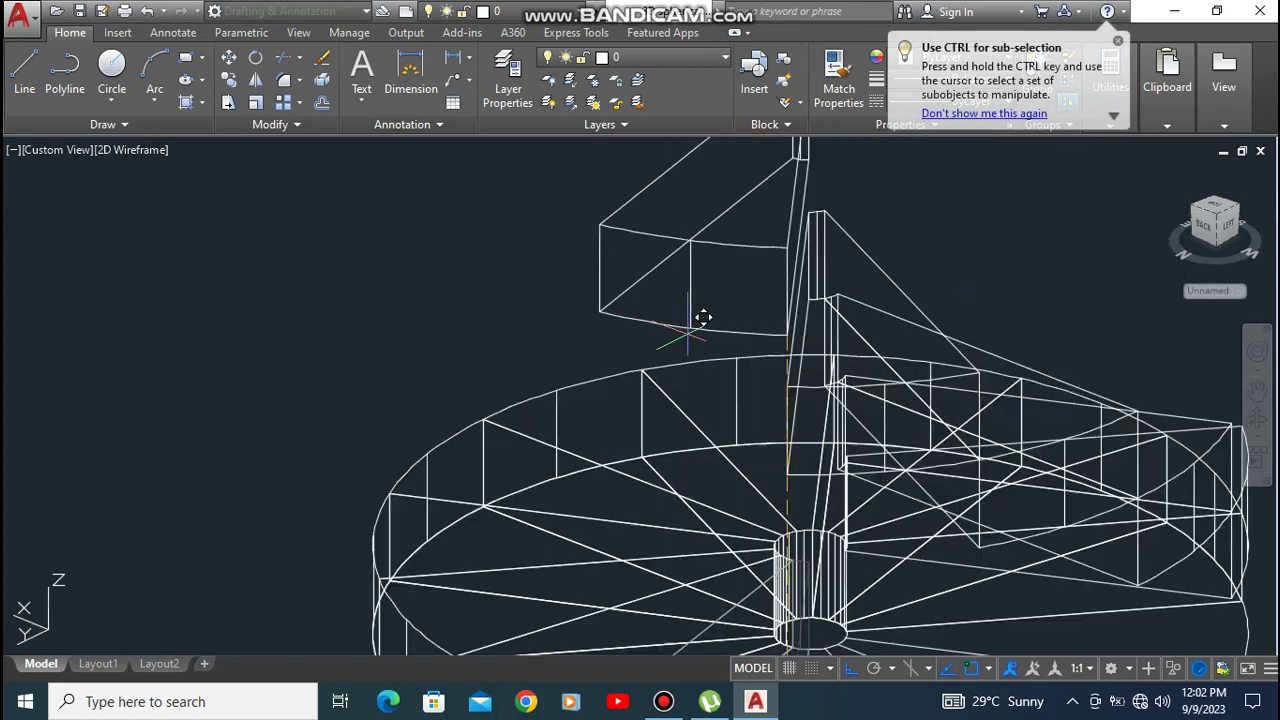
{"action": "left_click", "coordinate": [786, 386]}
{"action": "scroll", "coordinate": [786, 386], "scroll_direction": "down", "scroll_amount": 3}
Step: Move the sixth wedge clockwise straight up from its lower outer corner to the fifth raised wedge's upper corner
{"action": "key", "text": "space"}
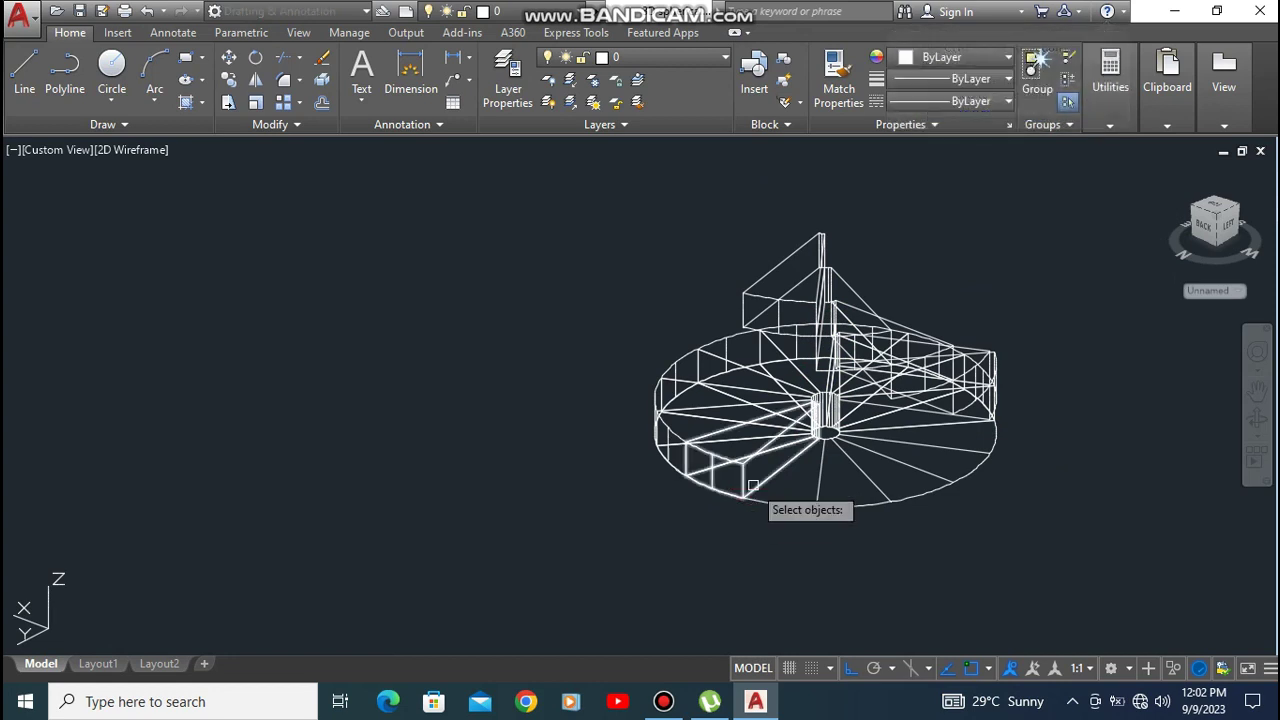
{"action": "left_click", "coordinate": [740, 483]}
{"action": "key", "text": "space"}
{"action": "left_click", "coordinate": [741, 485]}
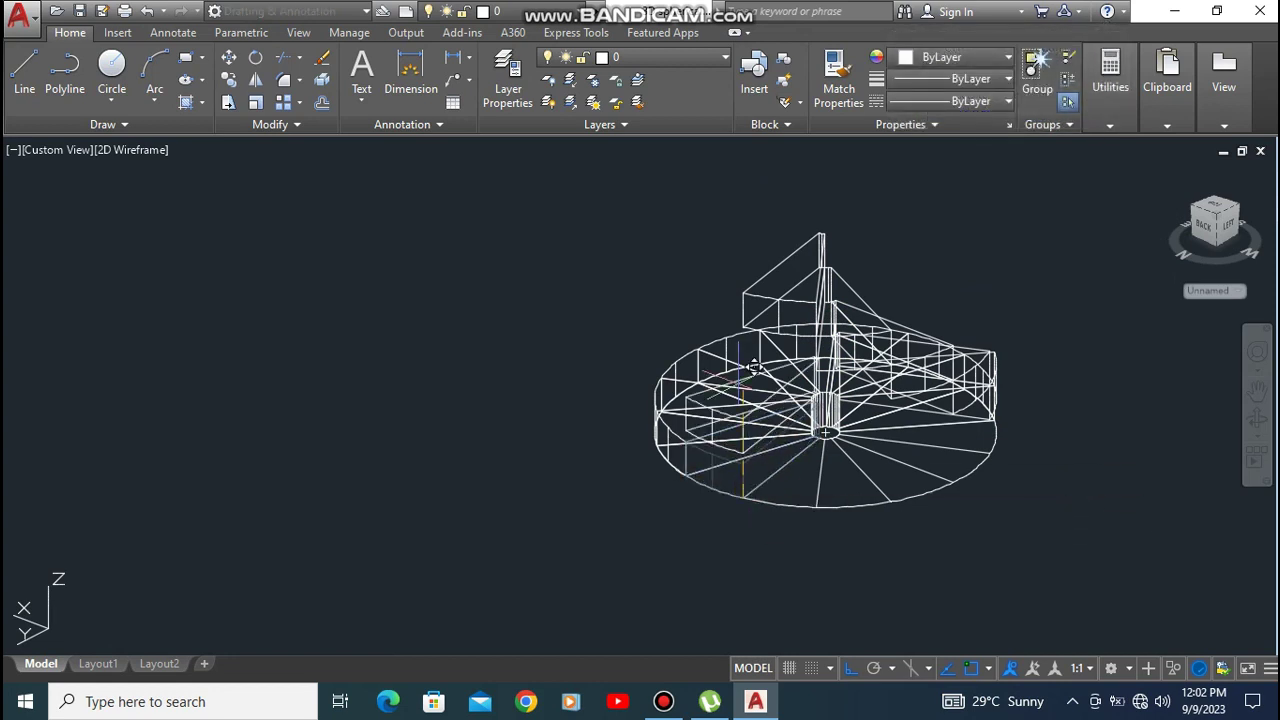
{"action": "left_click", "coordinate": [744, 293]}
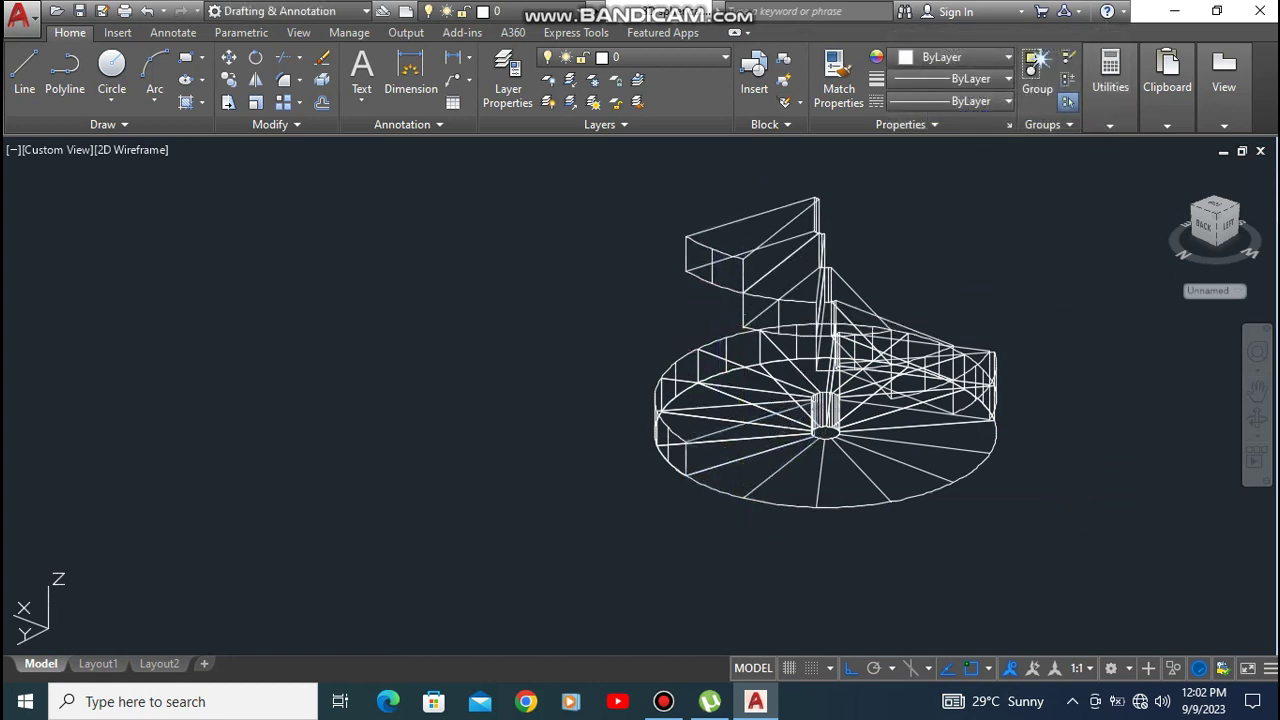
Step: Move the seventh wedge clockwise straight up 4'-8" so its lower outer corner meets the sixth raised wedge's upper corner
{"action": "key", "text": "space"}
{"action": "left_click", "coordinate": [688, 470]}
{"action": "key", "text": "space"}
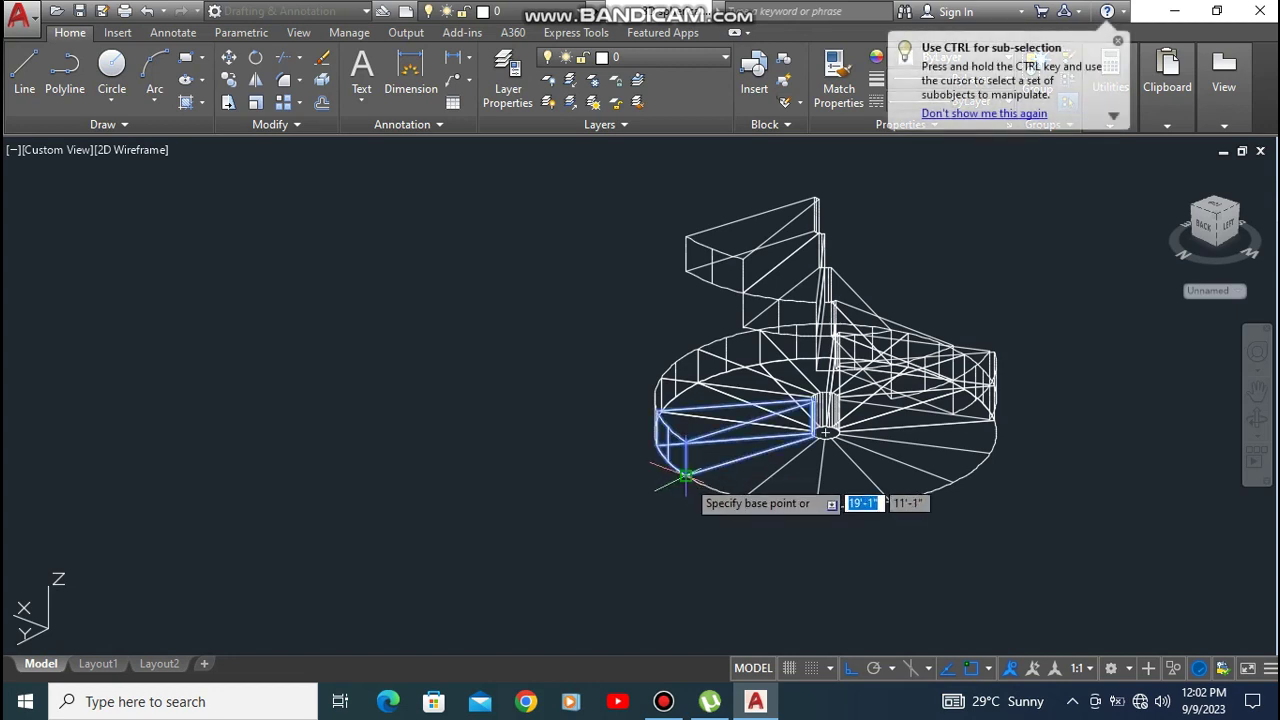
{"action": "left_click", "coordinate": [685, 476]}
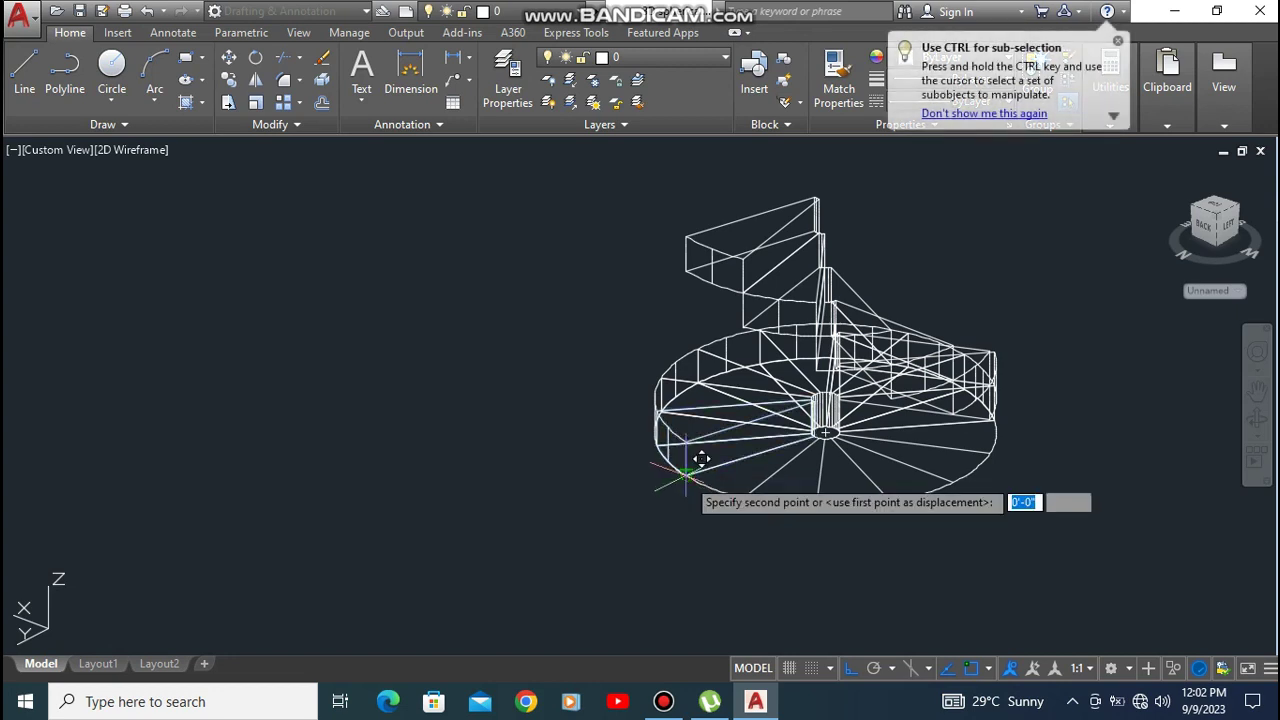
{"action": "left_click", "coordinate": [700, 220]}
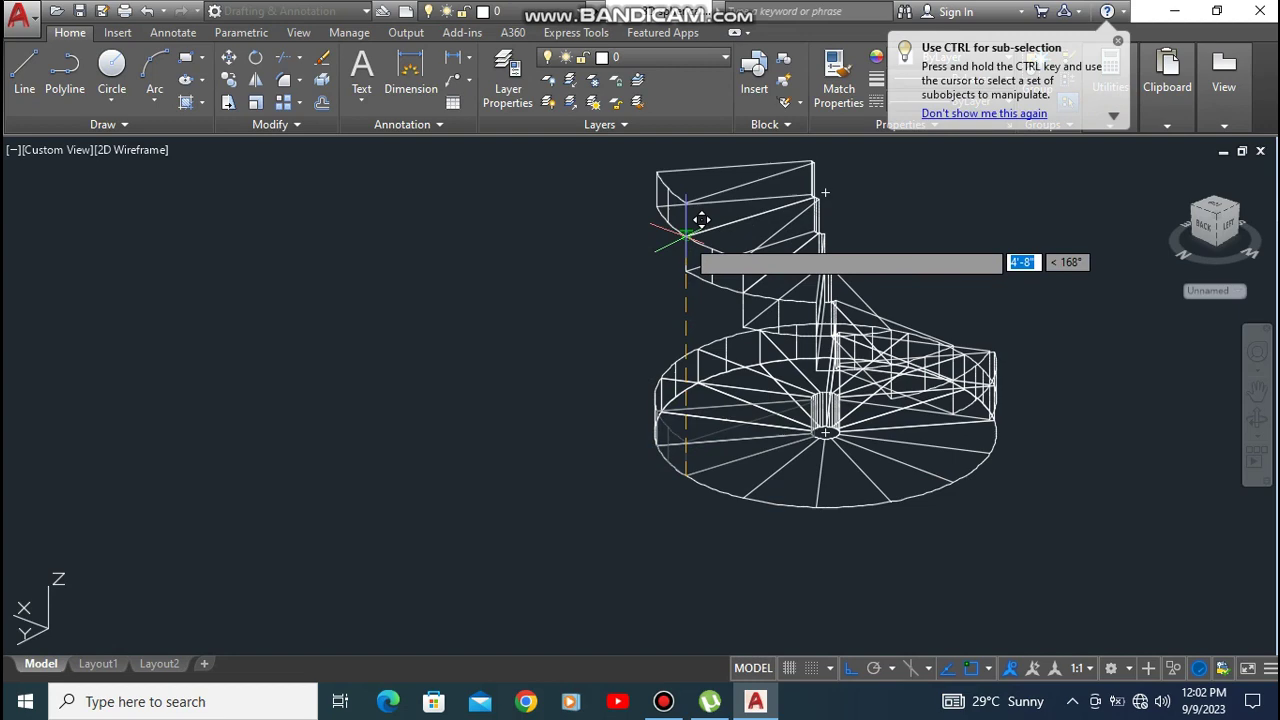
Step: Raise the eighth wedge clockwise vertically 5'-4" from its lower outer corner to the seventh raised wedge's upper corner
{"action": "key", "text": "space"}
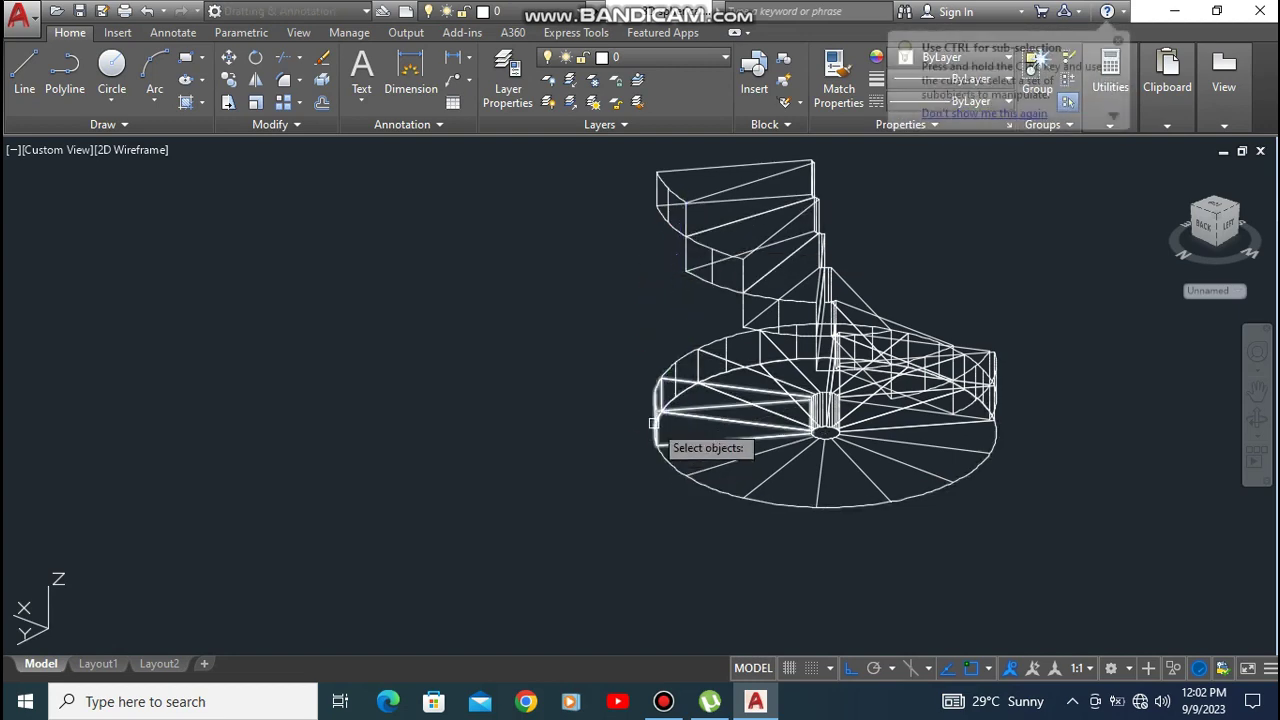
{"action": "left_click", "coordinate": [1257, 419]}
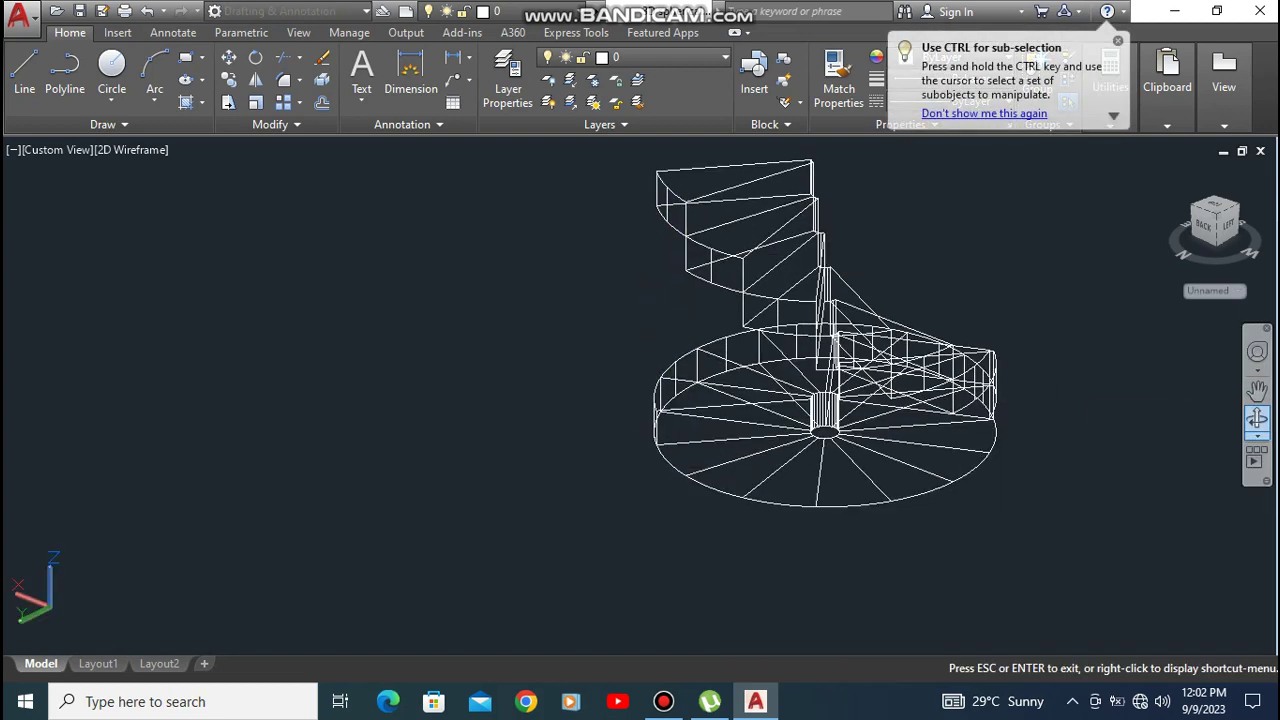
{"action": "left_click_drag", "start_coordinate": [760, 400], "coordinate": [930, 400]}
{"action": "key", "text": "Escape"}
{"action": "key", "text": "Escape"}
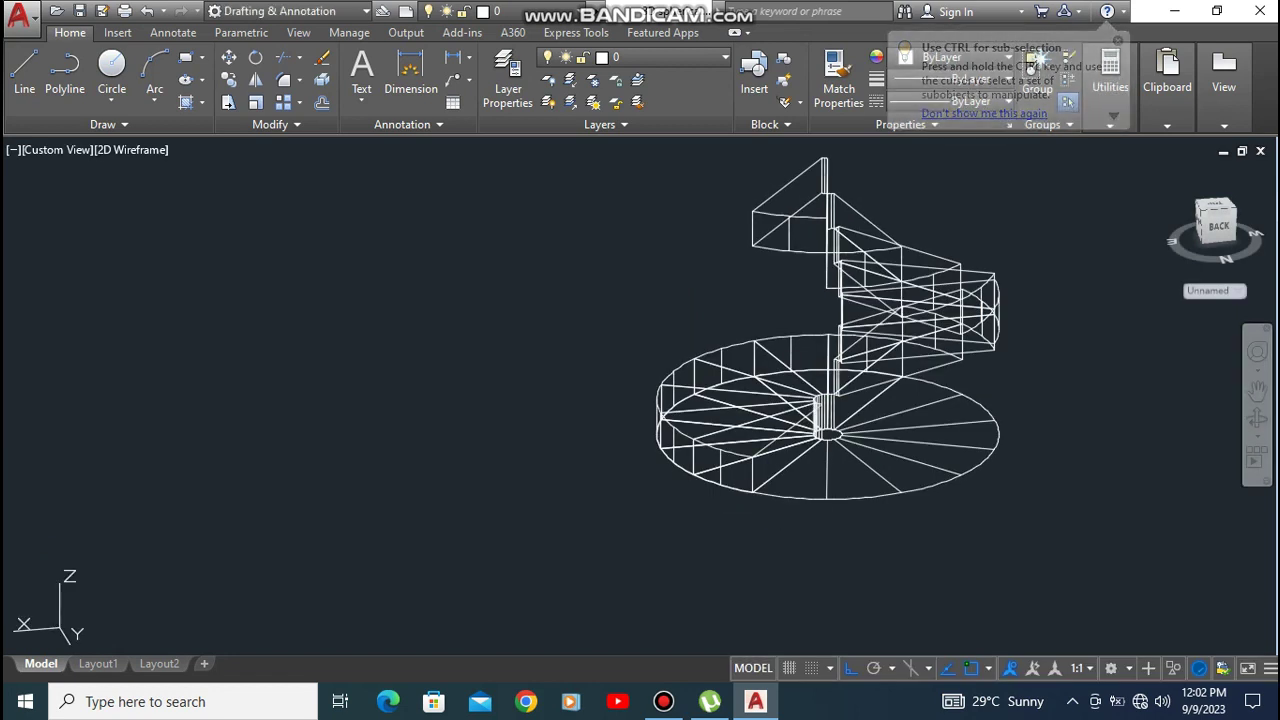
{"action": "left_click", "coordinate": [752, 492]}
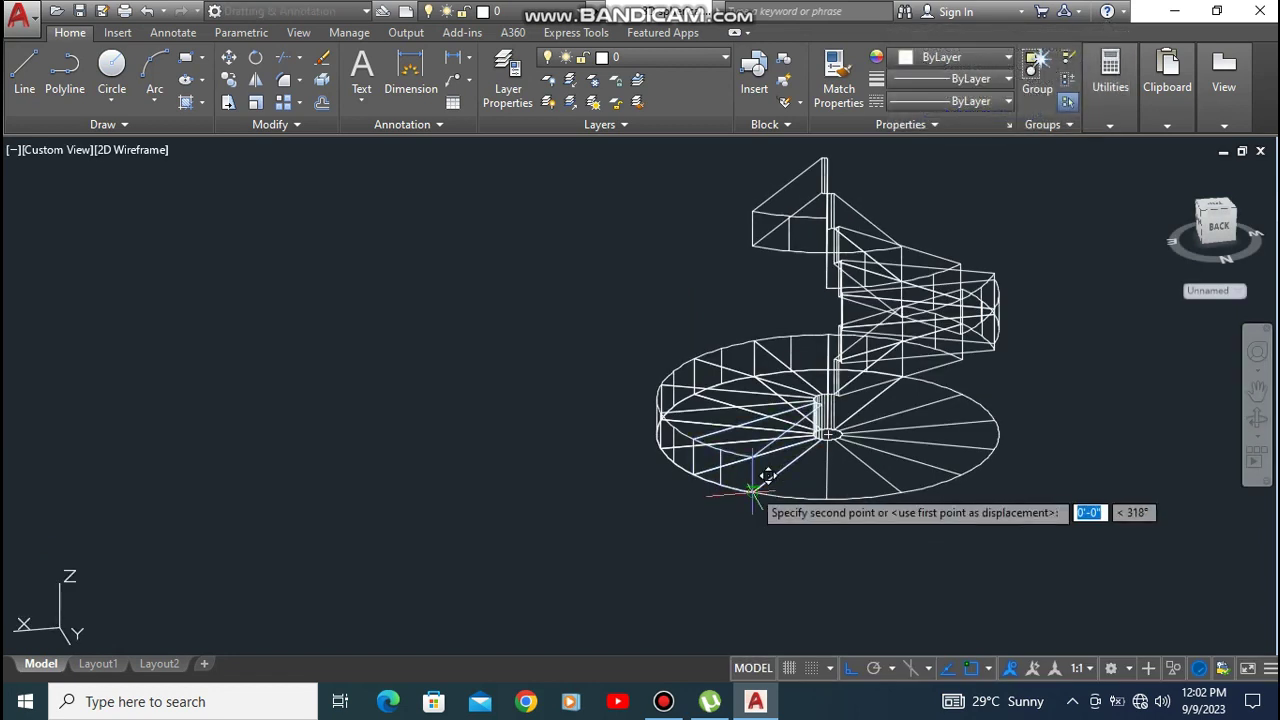
{"action": "left_click", "coordinate": [752, 213]}
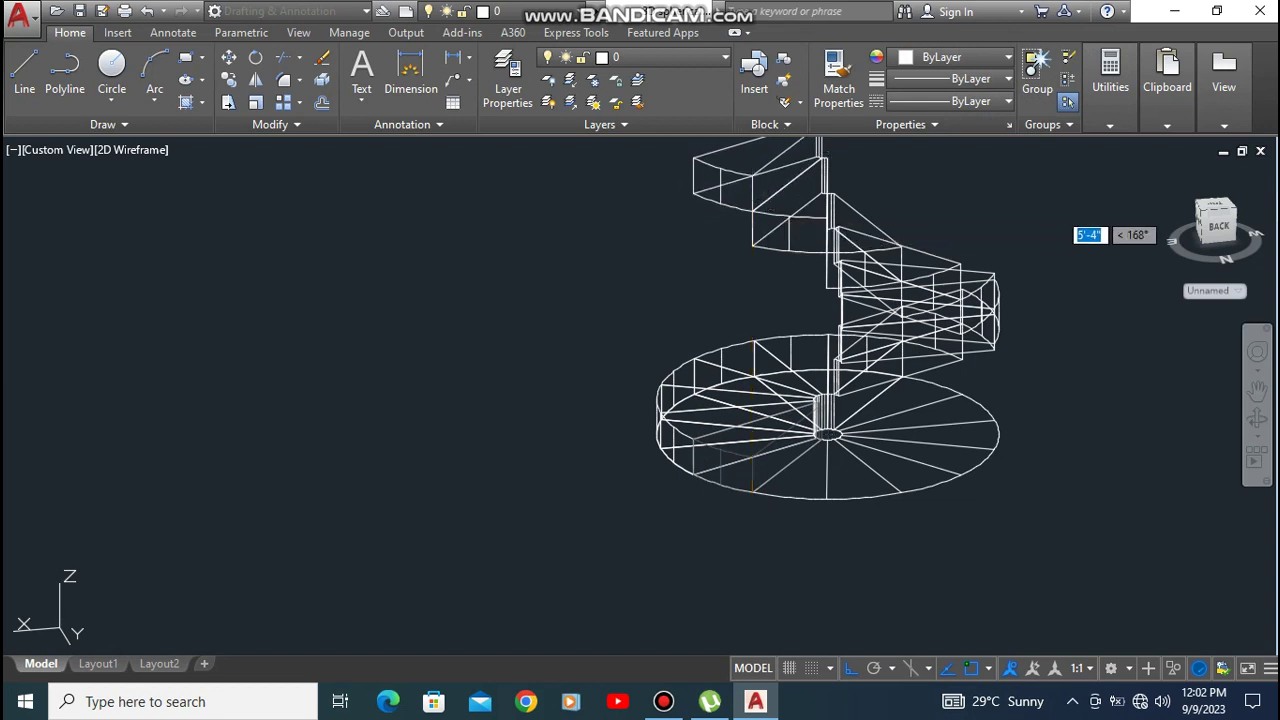
Step: Move the ninth wedge clockwise straight up so its lower outer corner sits on the eighth raised wedge's upper corner
{"action": "key", "text": "Return"}
{"action": "left_click", "coordinate": [695, 453]}
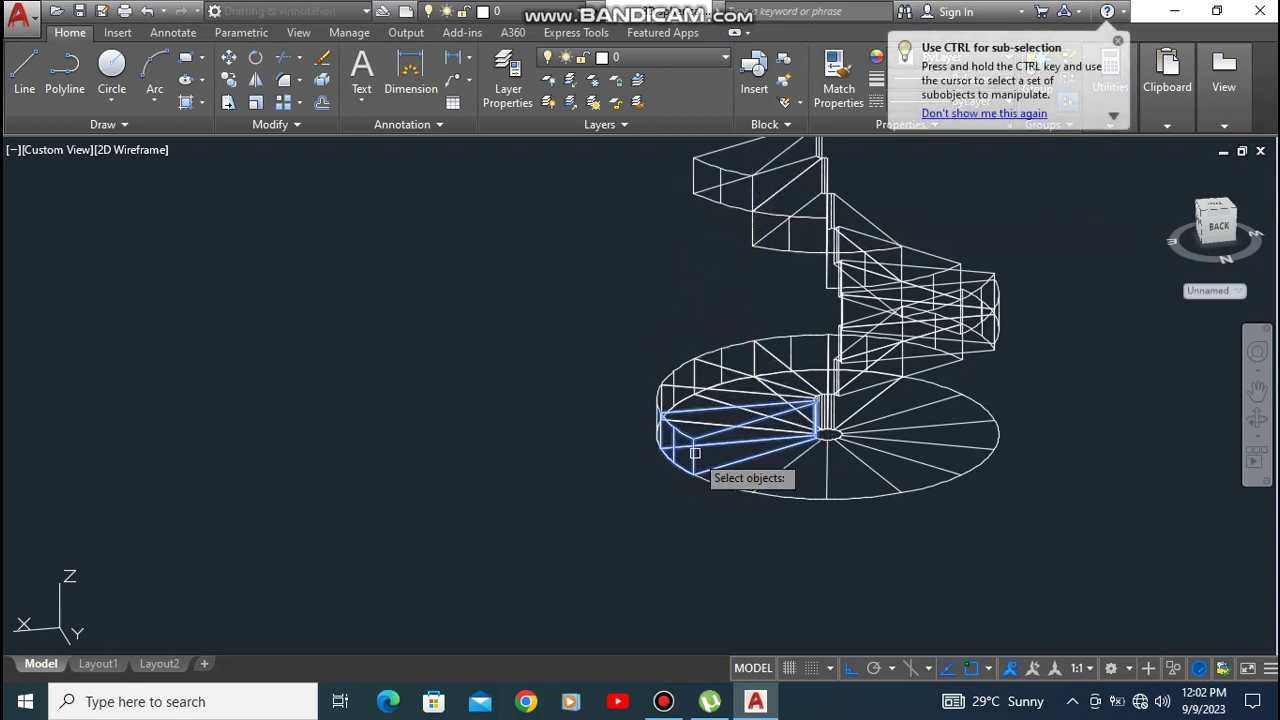
{"action": "left_click", "coordinate": [693, 474]}
{"action": "left_click", "coordinate": [694, 472]}
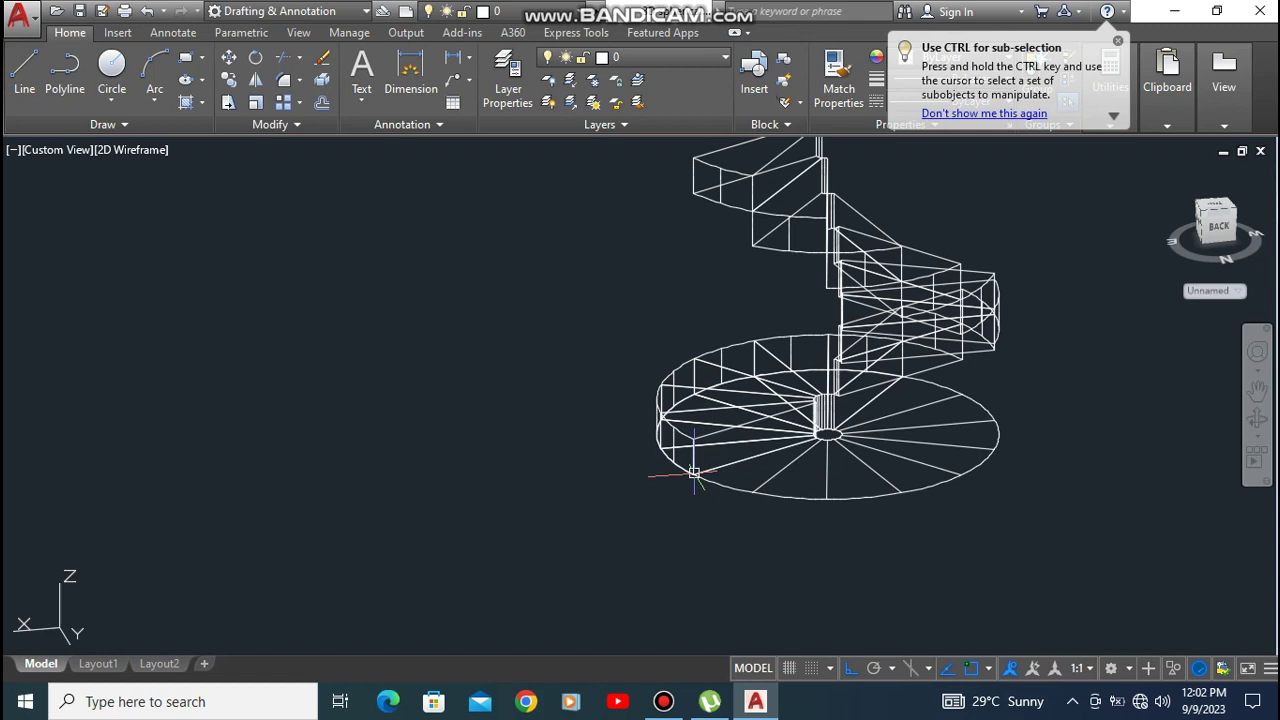
{"action": "key", "text": "space"}
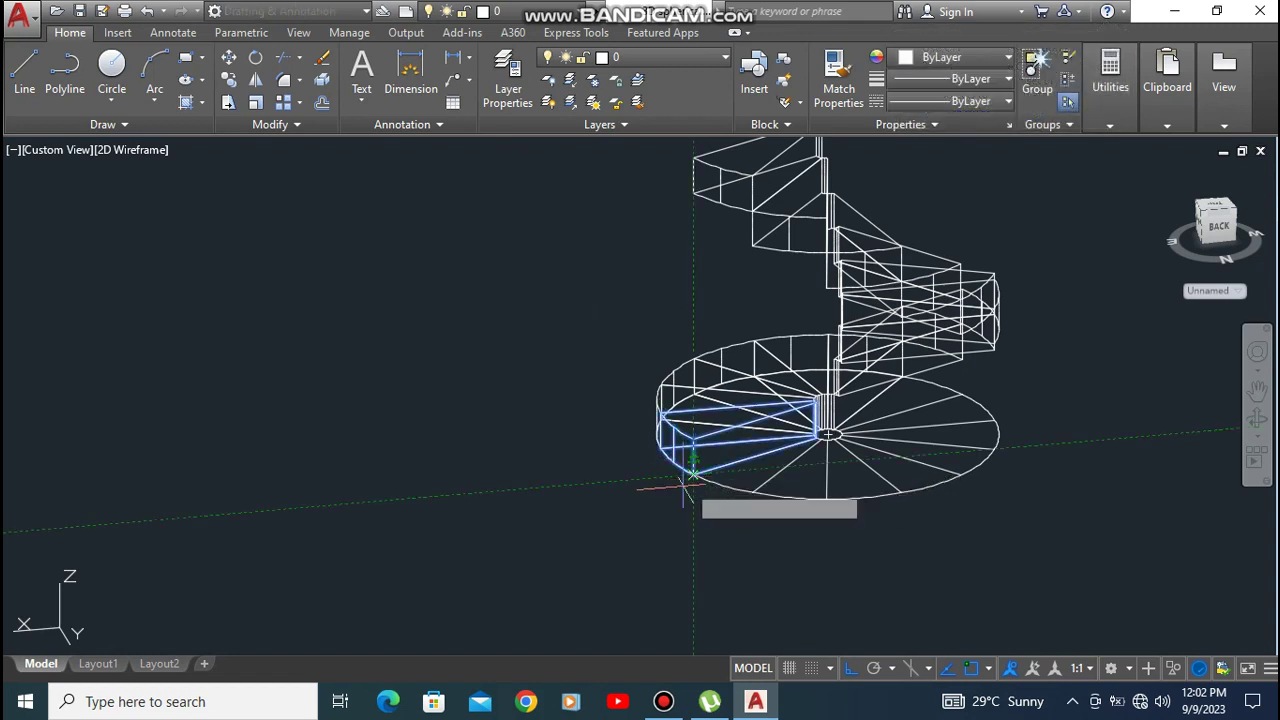
{"action": "scroll", "coordinate": [693, 474], "scroll_direction": "up", "scroll_amount": 4}
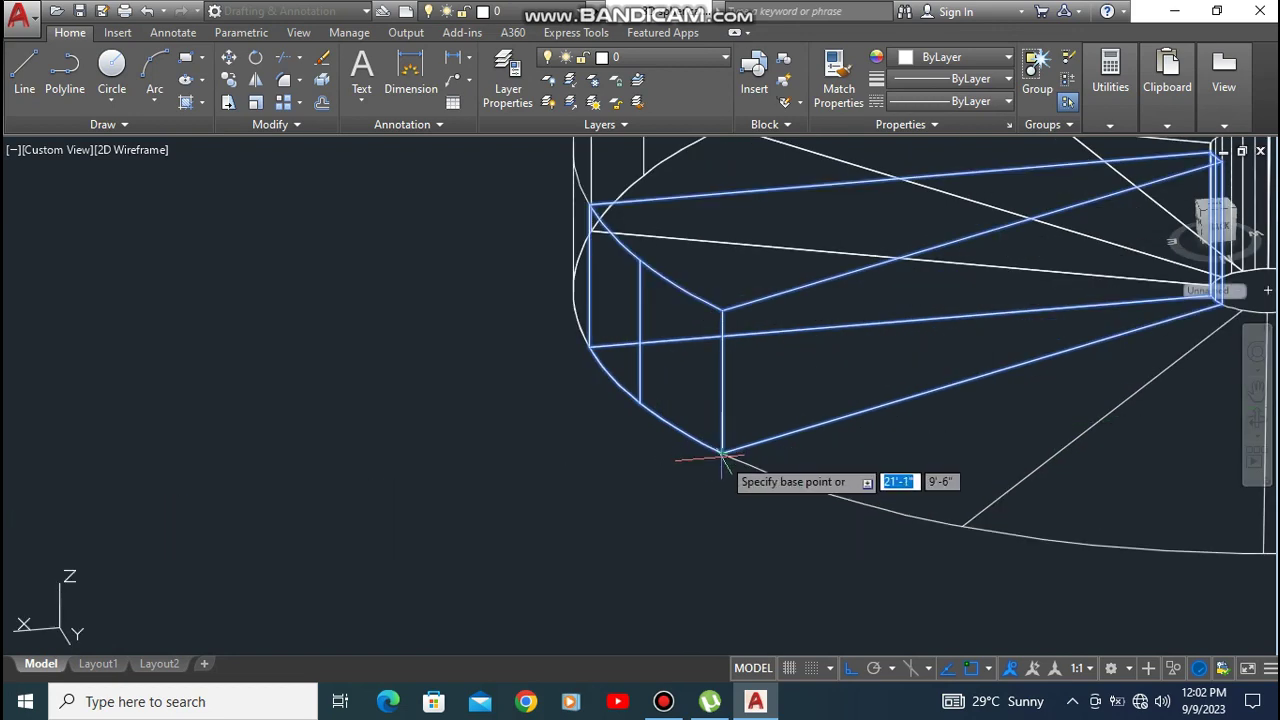
{"action": "left_click", "coordinate": [722, 455]}
{"action": "scroll", "coordinate": [700, 380], "scroll_direction": "down", "scroll_amount": 5}
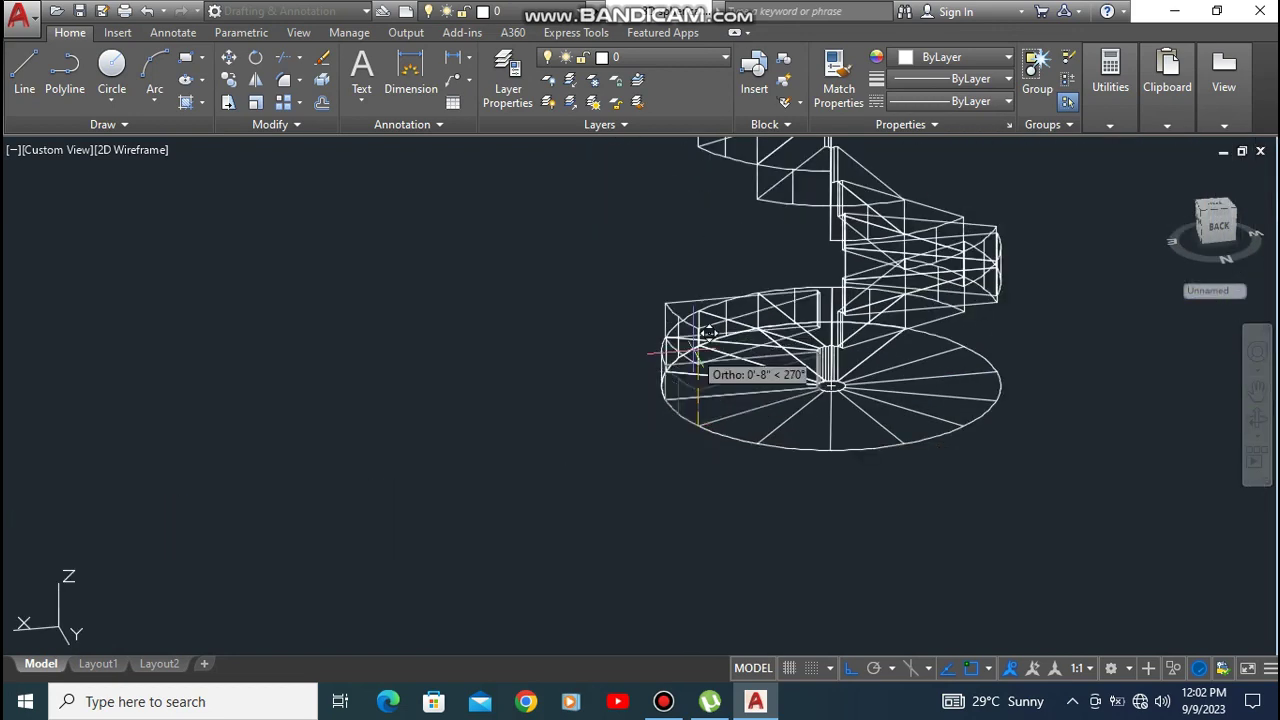
{"action": "scroll", "coordinate": [684, 390], "scroll_direction": "up", "scroll_amount": 5}
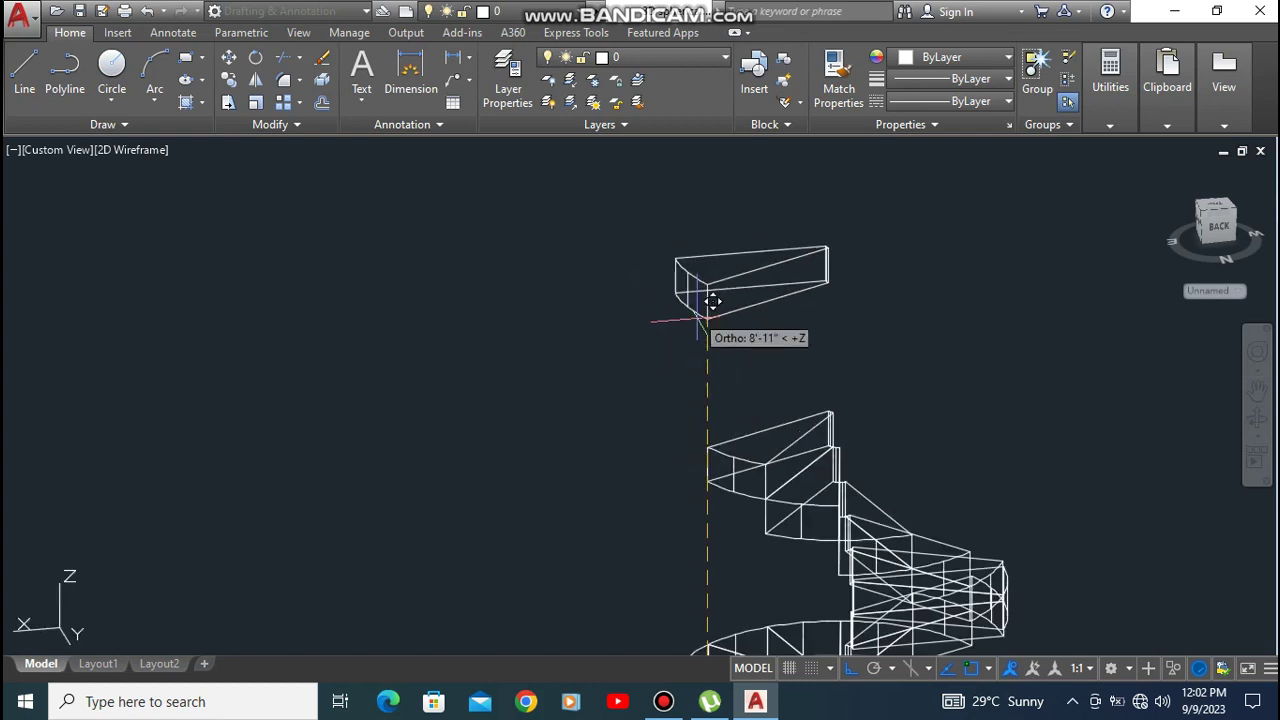
{"action": "left_click", "coordinate": [700, 443]}
Step: Raise the tenth wedge clockwise vertically from its lower outer corner to the ninth raised wedge's upper corner
{"action": "scroll", "coordinate": [760, 280], "scroll_direction": "down", "scroll_amount": 5}
{"action": "scroll", "coordinate": [727, 412], "scroll_direction": "up", "scroll_amount": 5}
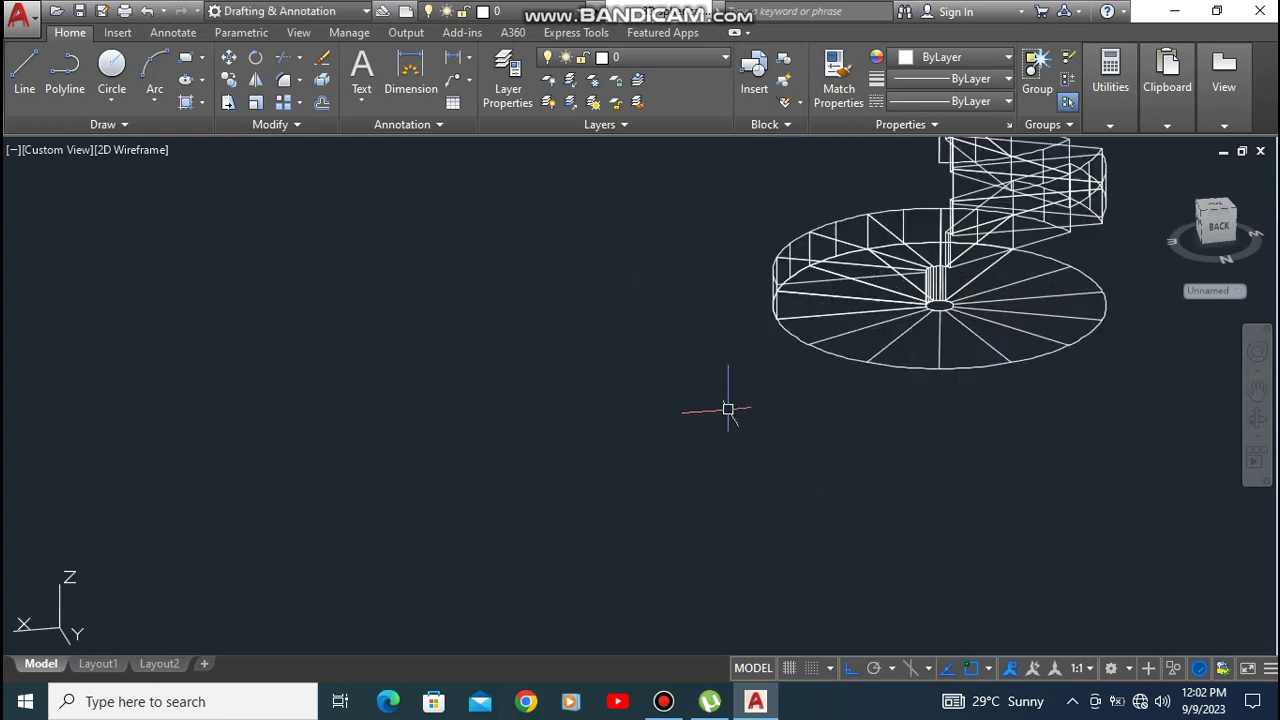
{"action": "left_click", "coordinate": [774, 293]}
{"action": "left_click", "coordinate": [776, 320]}
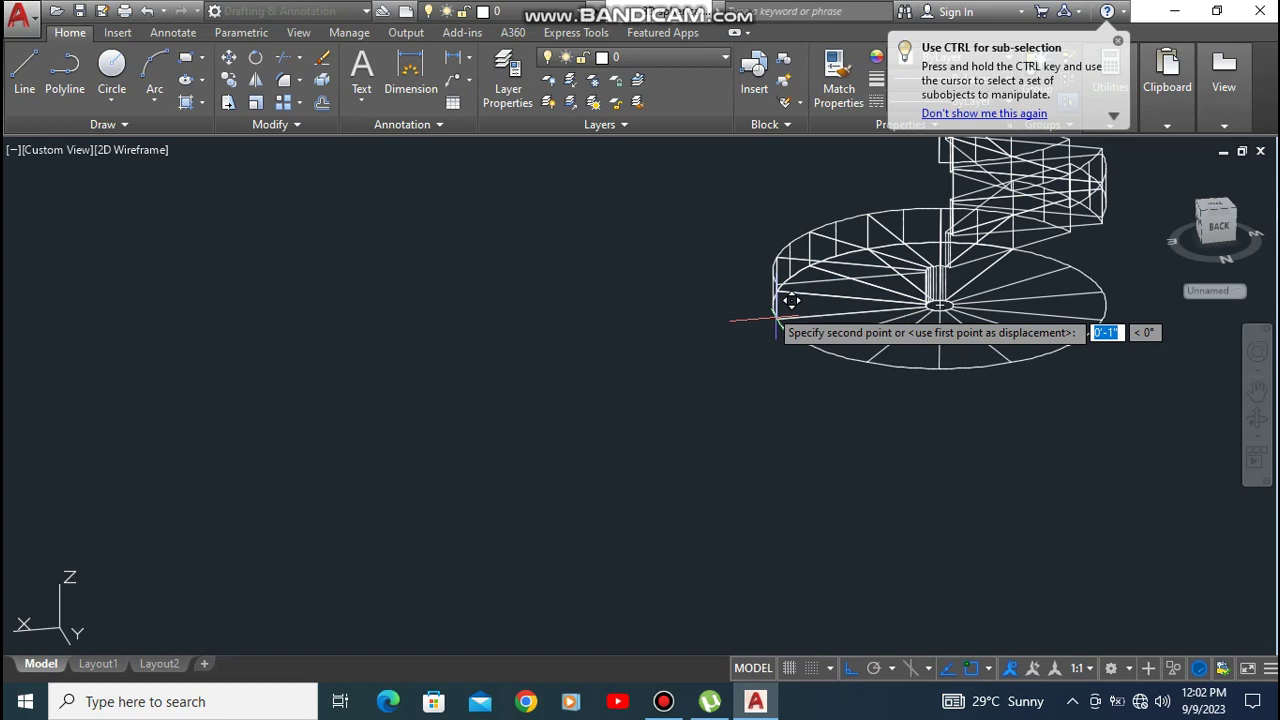
{"action": "scroll", "coordinate": [740, 330], "scroll_direction": "down", "scroll_amount": 5}
{"action": "scroll", "coordinate": [773, 184], "scroll_direction": "up", "scroll_amount": 6}
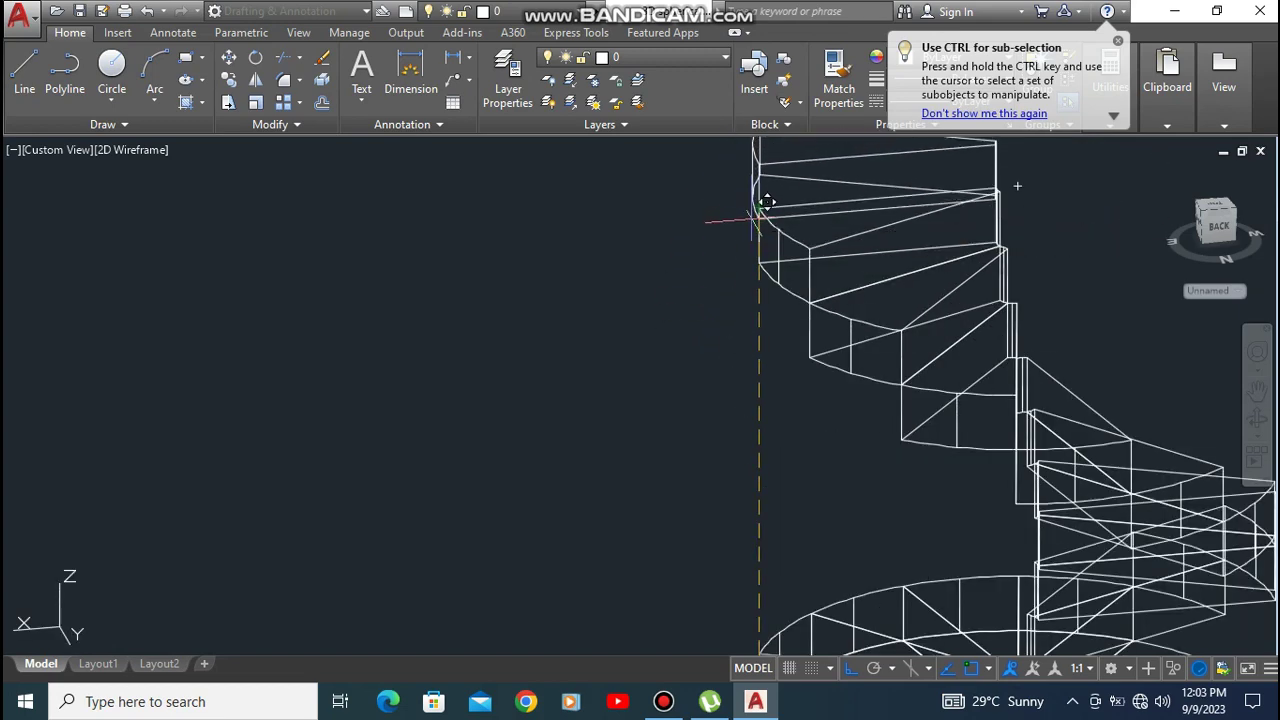
{"action": "left_click", "coordinate": [771, 195]}
Step: Move the eleventh wedge clockwise straight up from its lower outer corner to the tenth raised wedge's upper corner
{"action": "scroll", "coordinate": [778, 330], "scroll_direction": "down", "scroll_amount": 5}
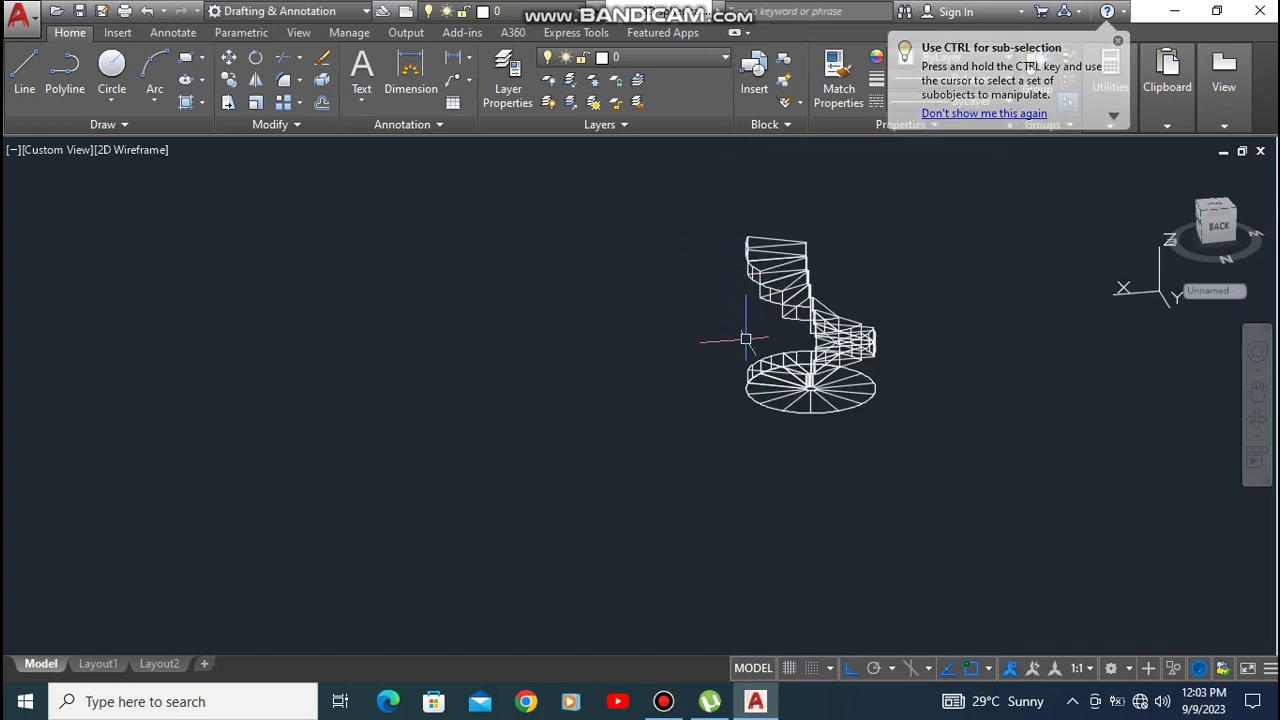
{"action": "scroll", "coordinate": [755, 375], "scroll_direction": "up", "scroll_amount": 3}
{"action": "key", "text": "Return"}
{"action": "left_click", "coordinate": [745, 396]}
{"action": "key", "text": "Return"}
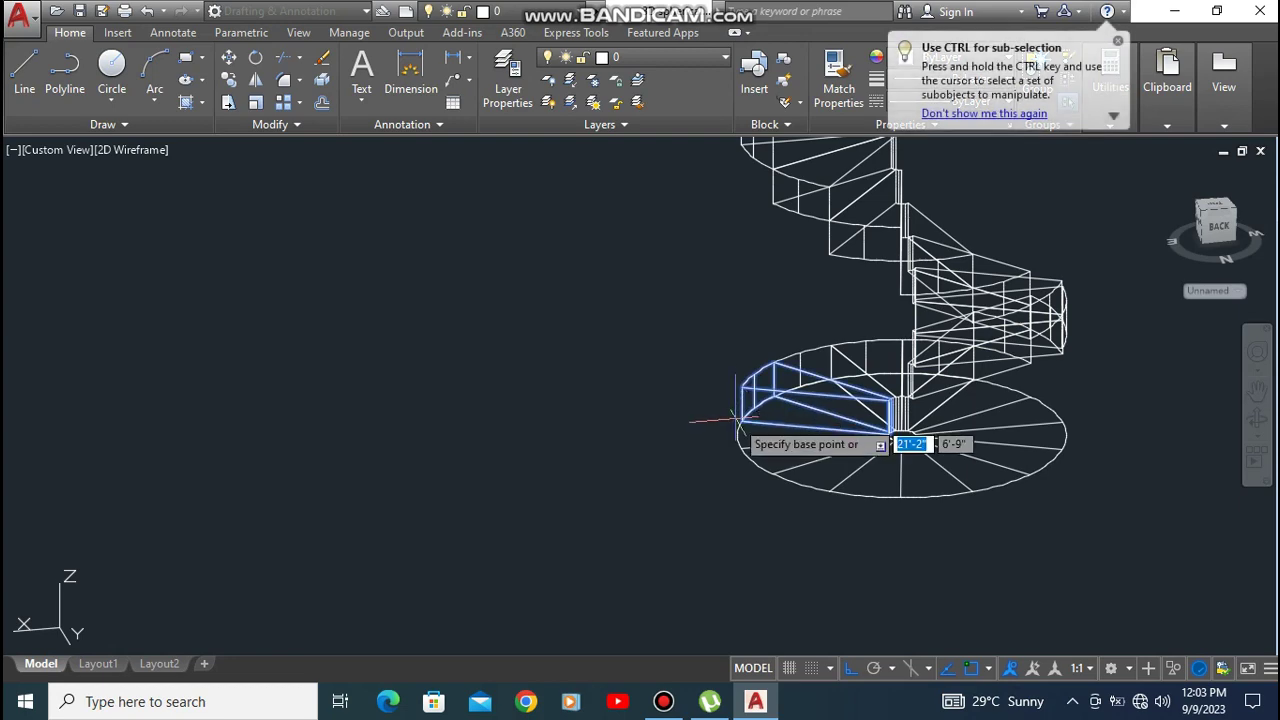
{"action": "left_click", "coordinate": [741, 421]}
{"action": "scroll", "coordinate": [706, 370], "scroll_direction": "down", "scroll_amount": 3}
{"action": "scroll", "coordinate": [706, 270], "scroll_direction": "up", "scroll_amount": 5}
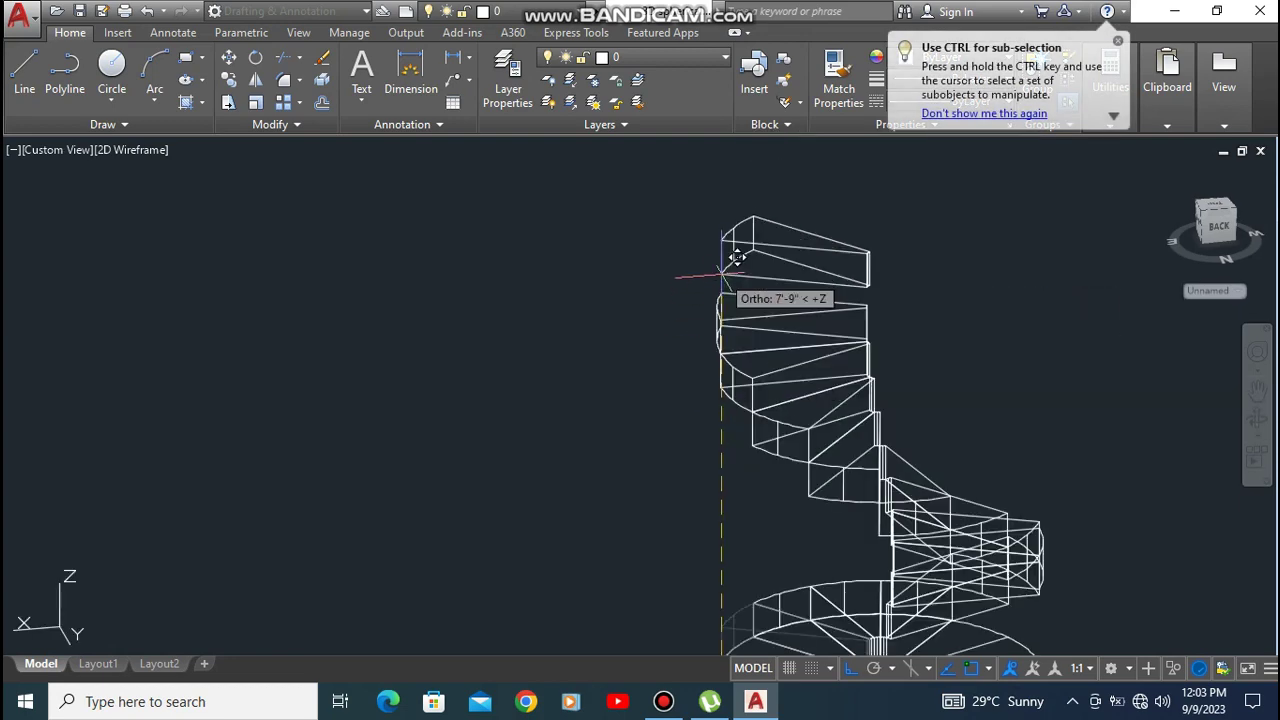
{"action": "left_click", "coordinate": [720, 292]}
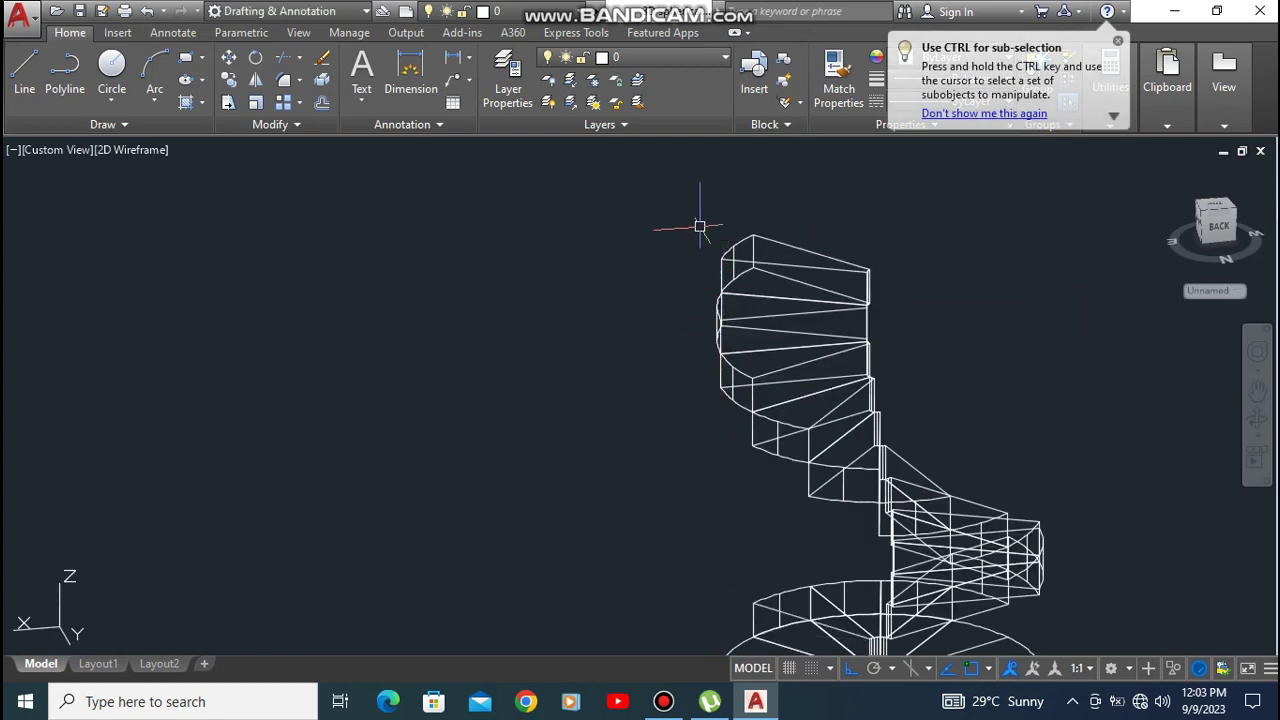
Step: Move the twelfth wedge clockwise straight up 8'-0" so its lower outer corner meets the eleventh raised wedge's upper corner
{"action": "scroll", "coordinate": [700, 371], "scroll_direction": "down", "scroll_amount": 3}
{"action": "scroll", "coordinate": [706, 383], "scroll_direction": "up", "scroll_amount": 4}
{"action": "key", "text": "Return"}
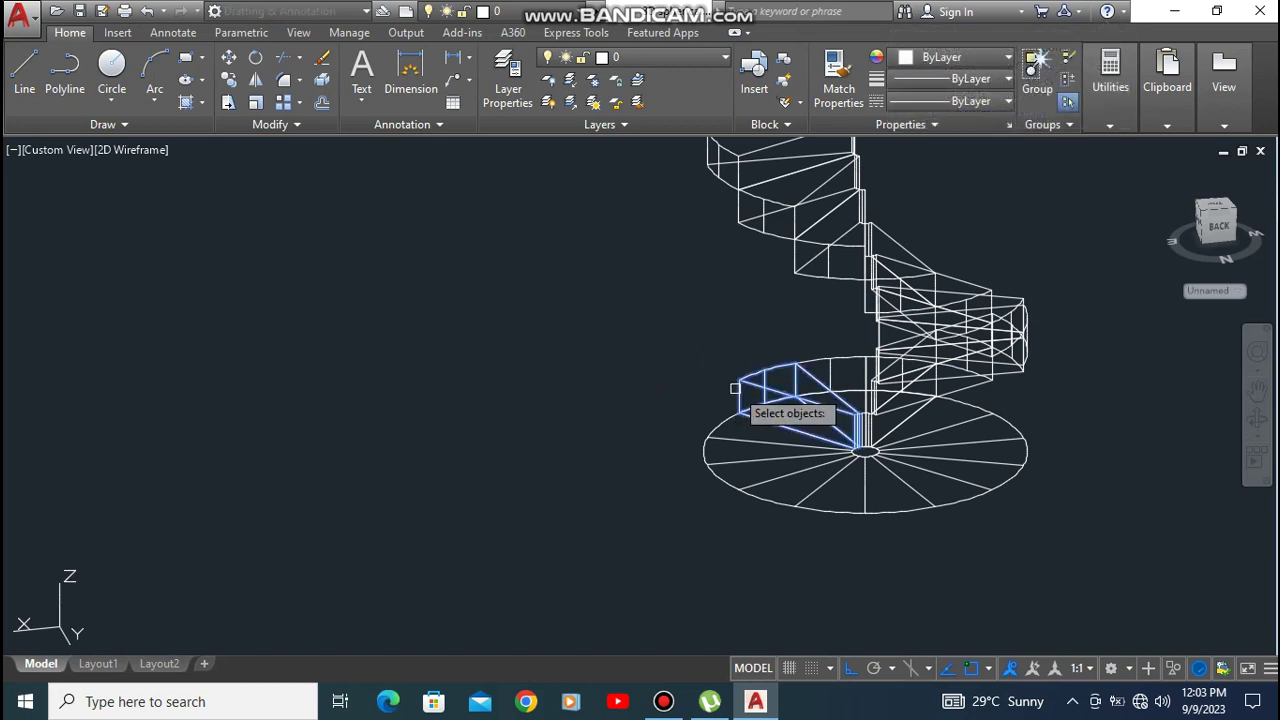
{"action": "left_click", "coordinate": [741, 413]}
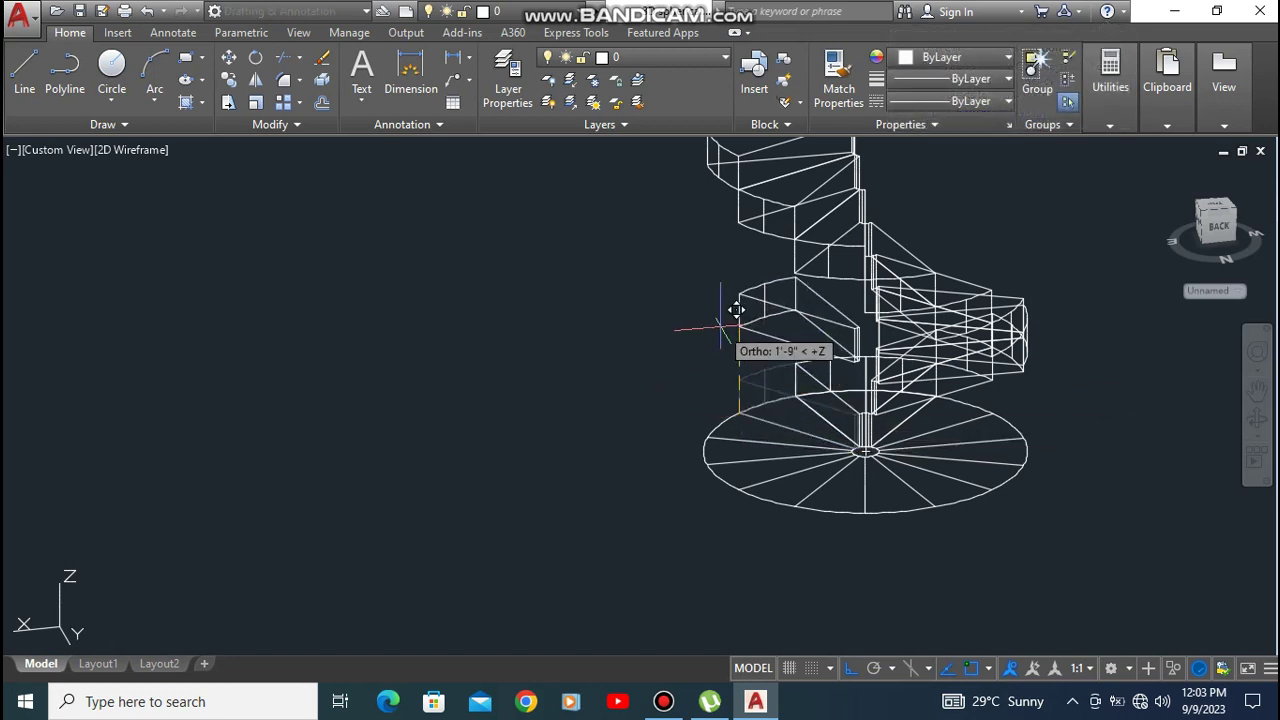
{"action": "scroll", "coordinate": [720, 350], "scroll_direction": "down", "scroll_amount": 3}
{"action": "scroll", "coordinate": [745, 255], "scroll_direction": "up", "scroll_amount": 4}
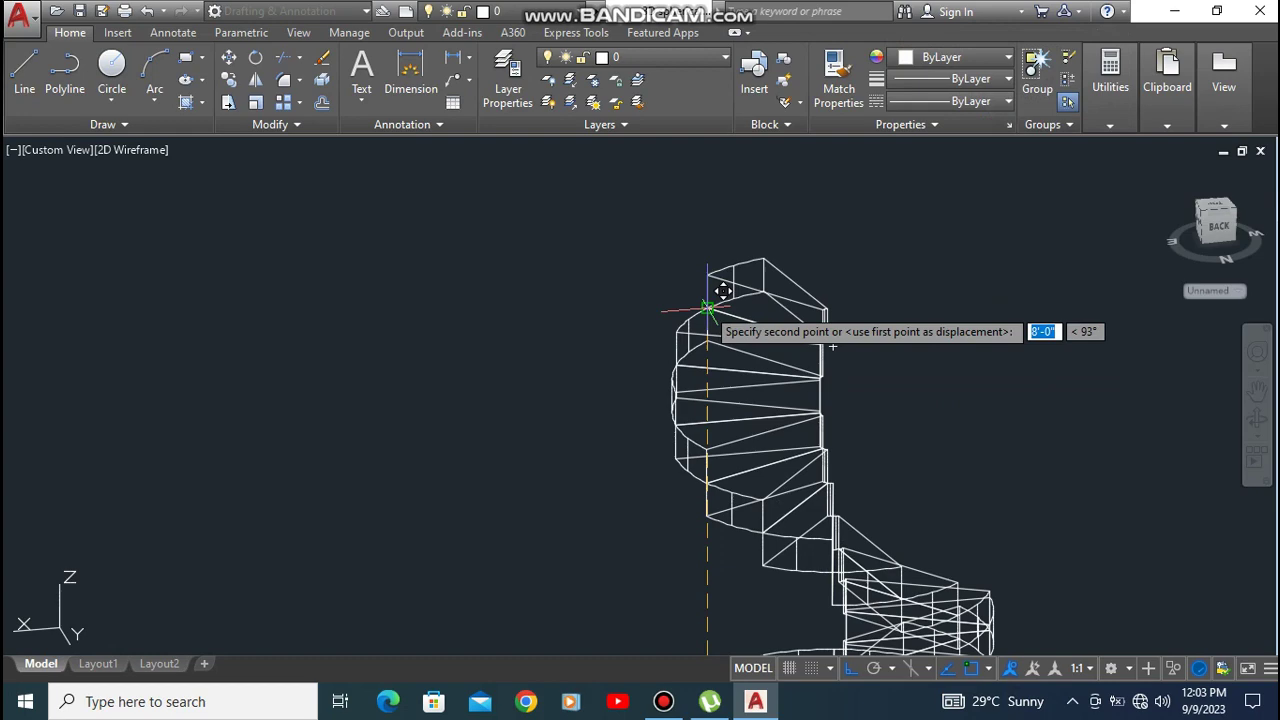
{"action": "left_click", "coordinate": [708, 308]}
{"action": "scroll", "coordinate": [725, 215], "scroll_direction": "down", "scroll_amount": 3}
{"action": "scroll", "coordinate": [750, 440], "scroll_direction": "up", "scroll_amount": 4}
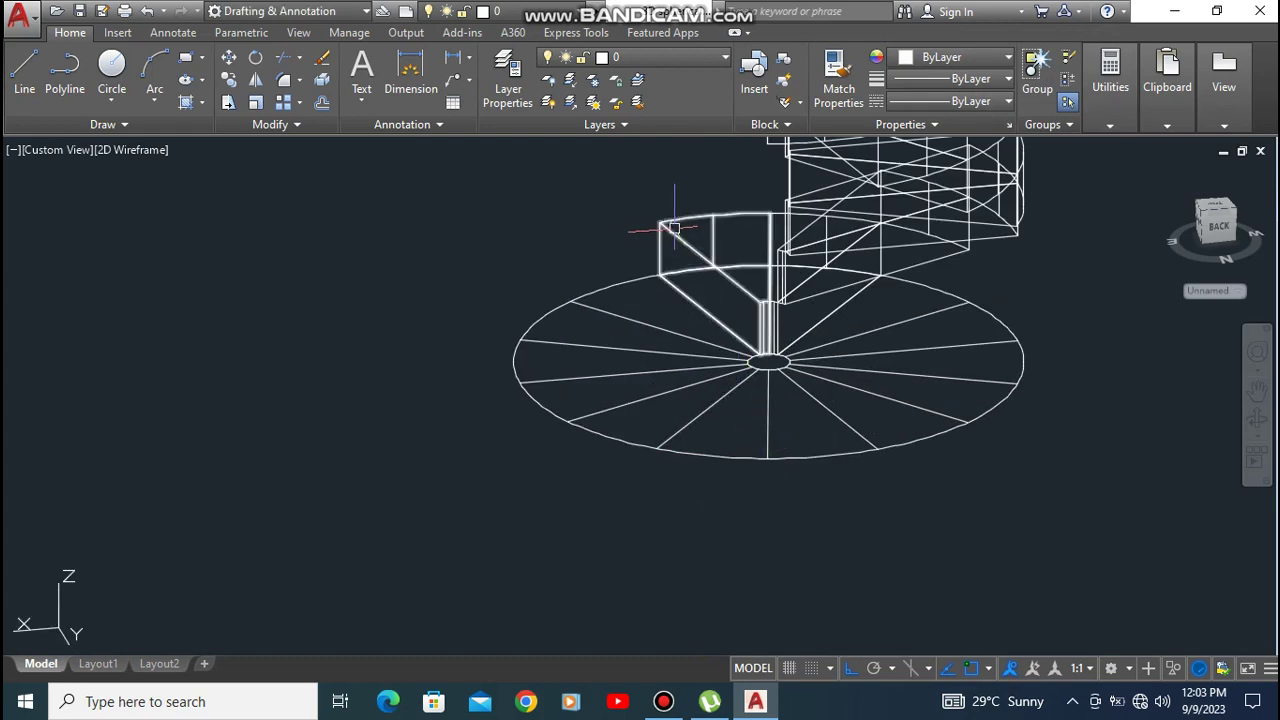
{"action": "left_click", "coordinate": [660, 276]}
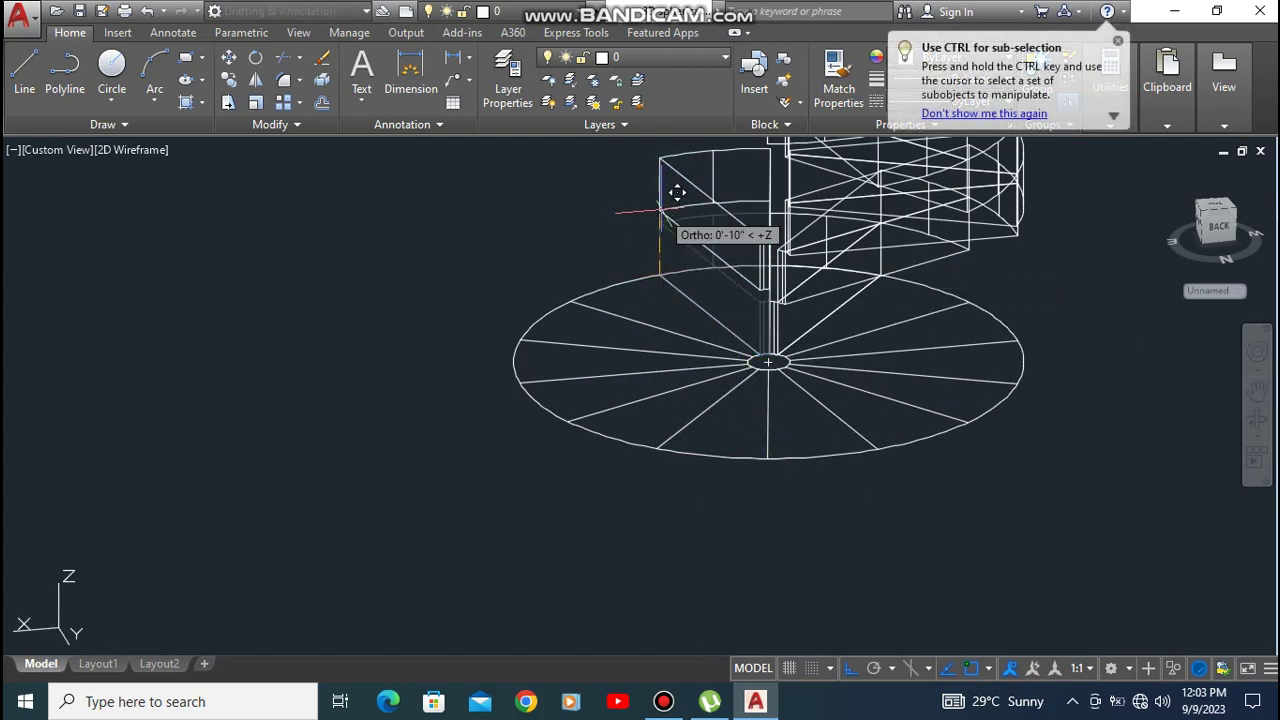
{"action": "scroll", "coordinate": [667, 270], "scroll_direction": "down", "scroll_amount": 4}
{"action": "scroll", "coordinate": [700, 212], "scroll_direction": "up", "scroll_amount": 4}
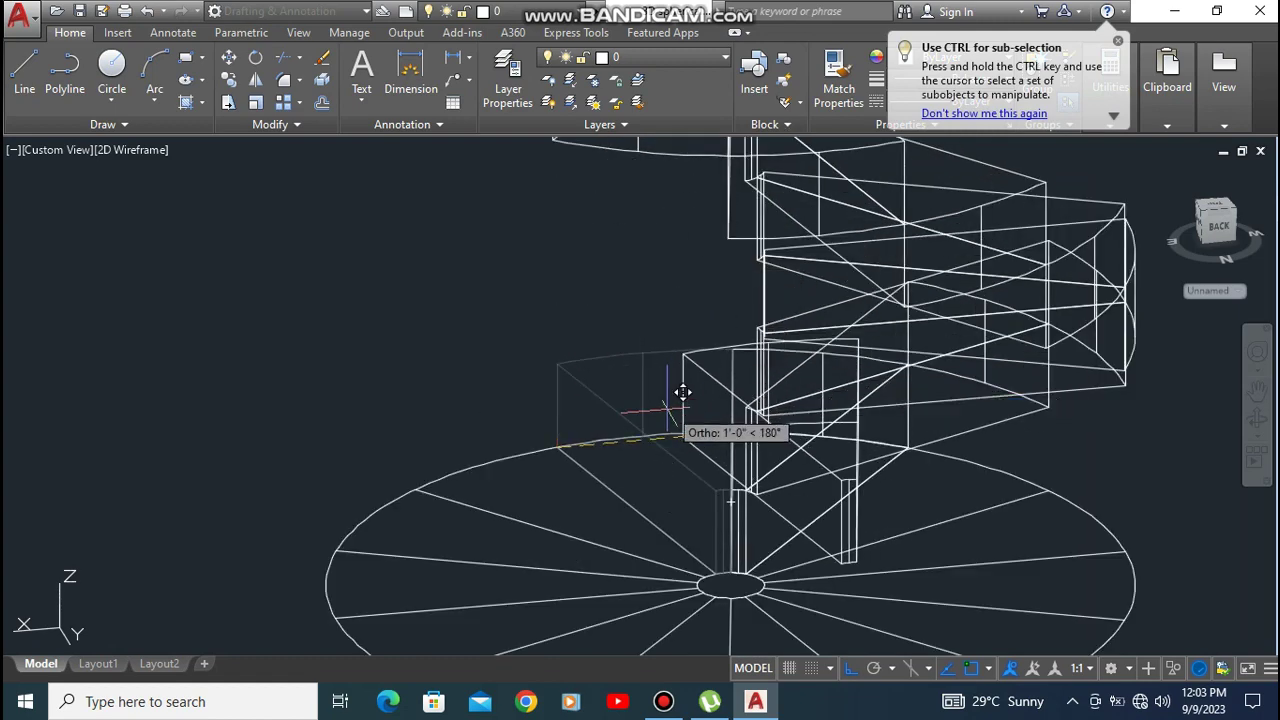
{"action": "left_click", "coordinate": [679, 392]}
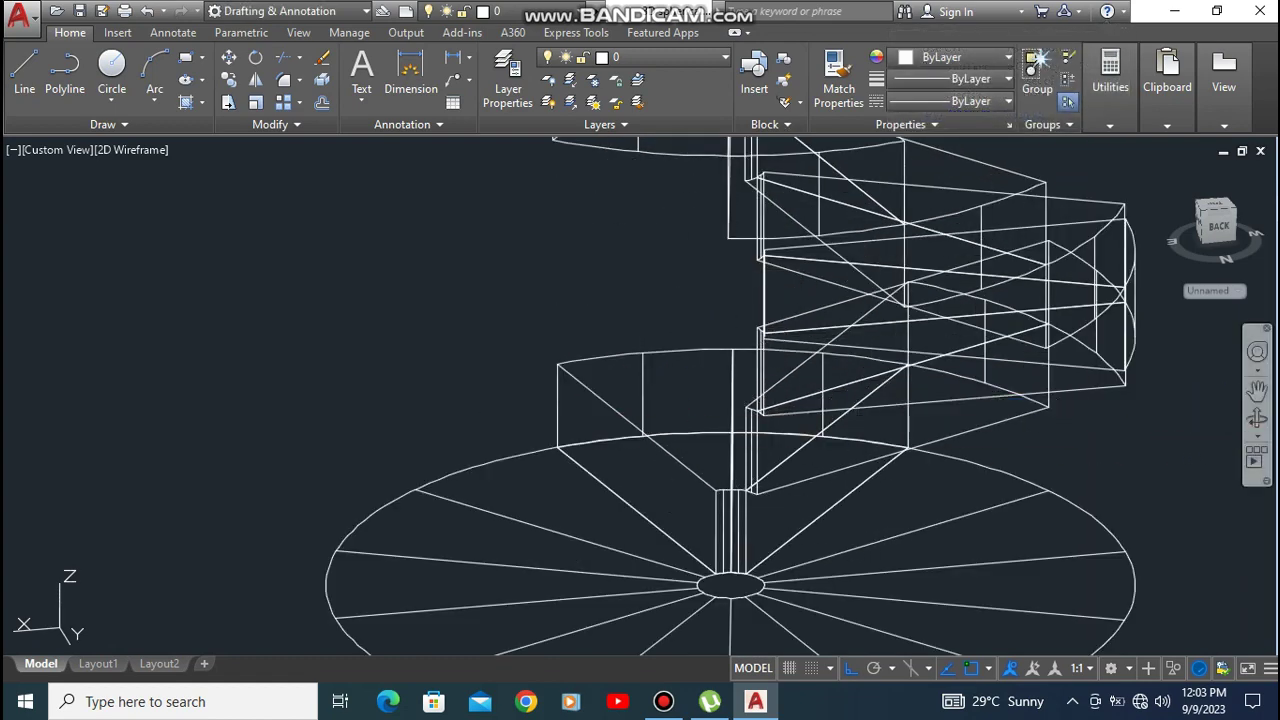
Step: Raise the thirteenth wedge clockwise vertically 8'-8" from its lower outer corner to the twelfth raised wedge's upper corner
{"action": "left_click", "coordinate": [1257, 418]}
{"action": "middle_click_drag", "start_coordinate": [230, 510], "coordinate": [486, 543], "text": "shift"}
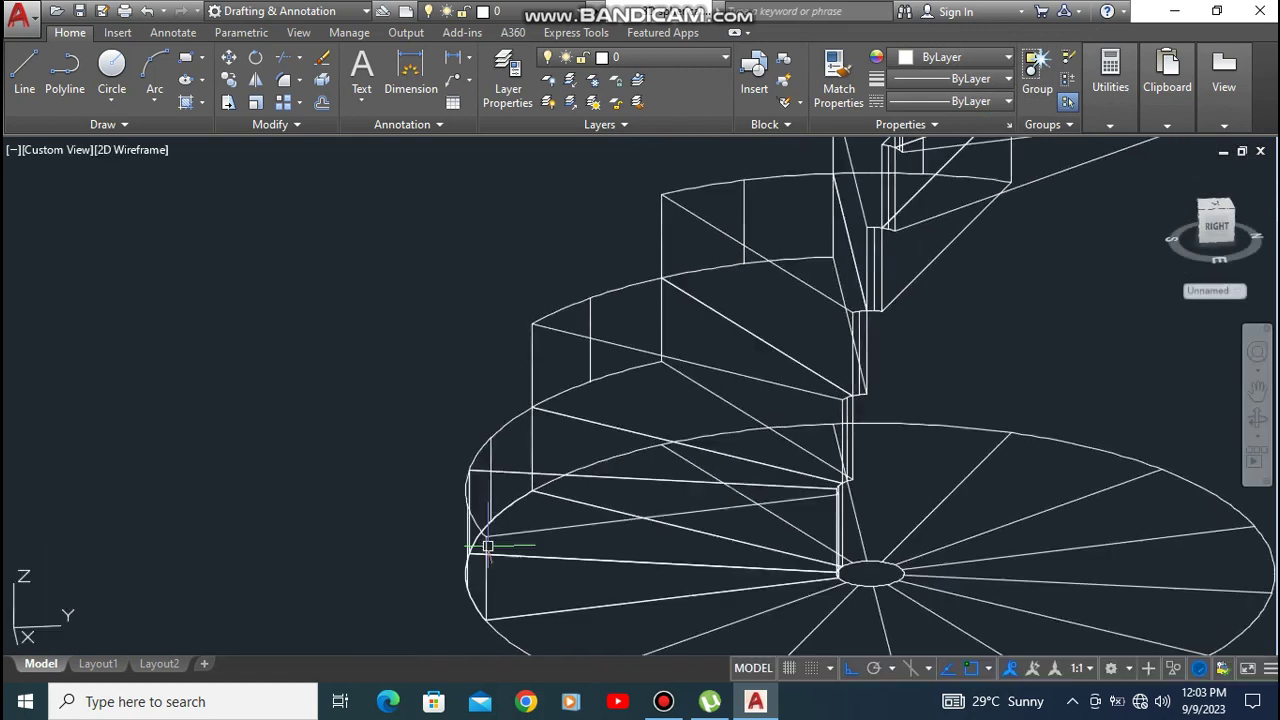
{"action": "scroll", "coordinate": [447, 473], "scroll_direction": "down", "scroll_amount": 3}
{"action": "type", "text": "m"}
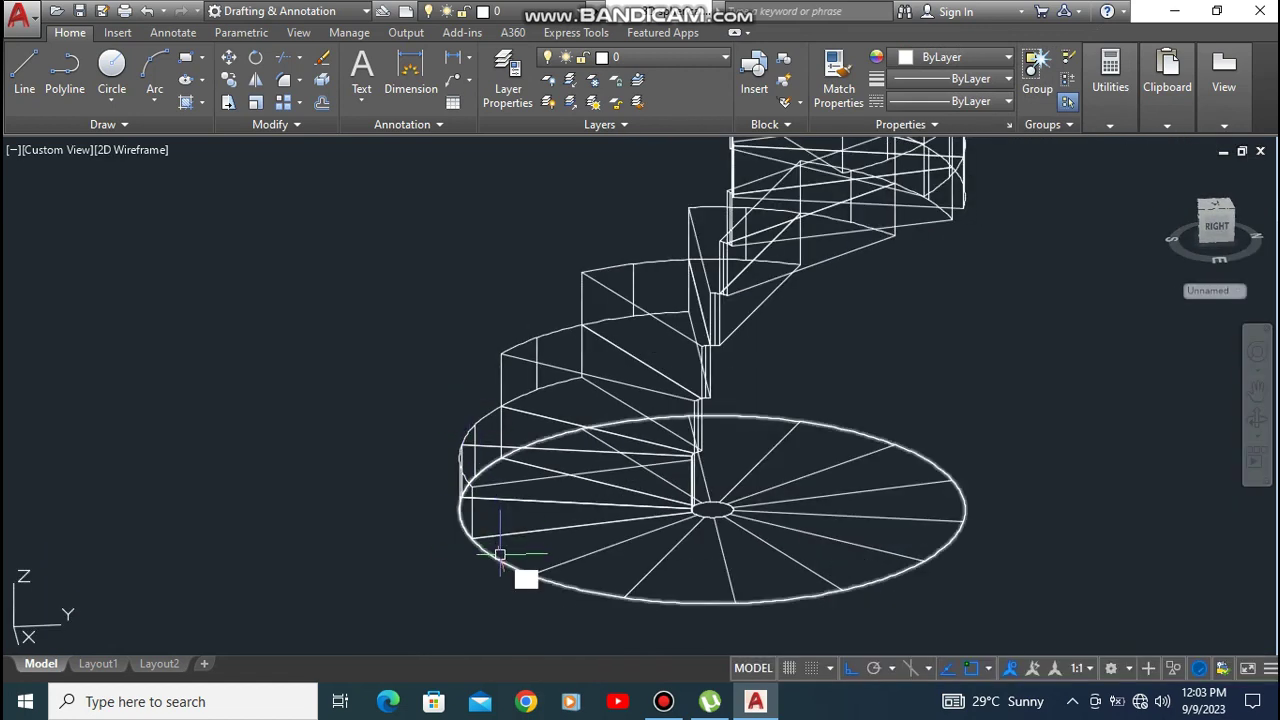
{"action": "key", "text": "Return"}
{"action": "left_click", "coordinate": [473, 530]}
{"action": "left_click", "coordinate": [470, 540]}
{"action": "key", "text": "Return"}
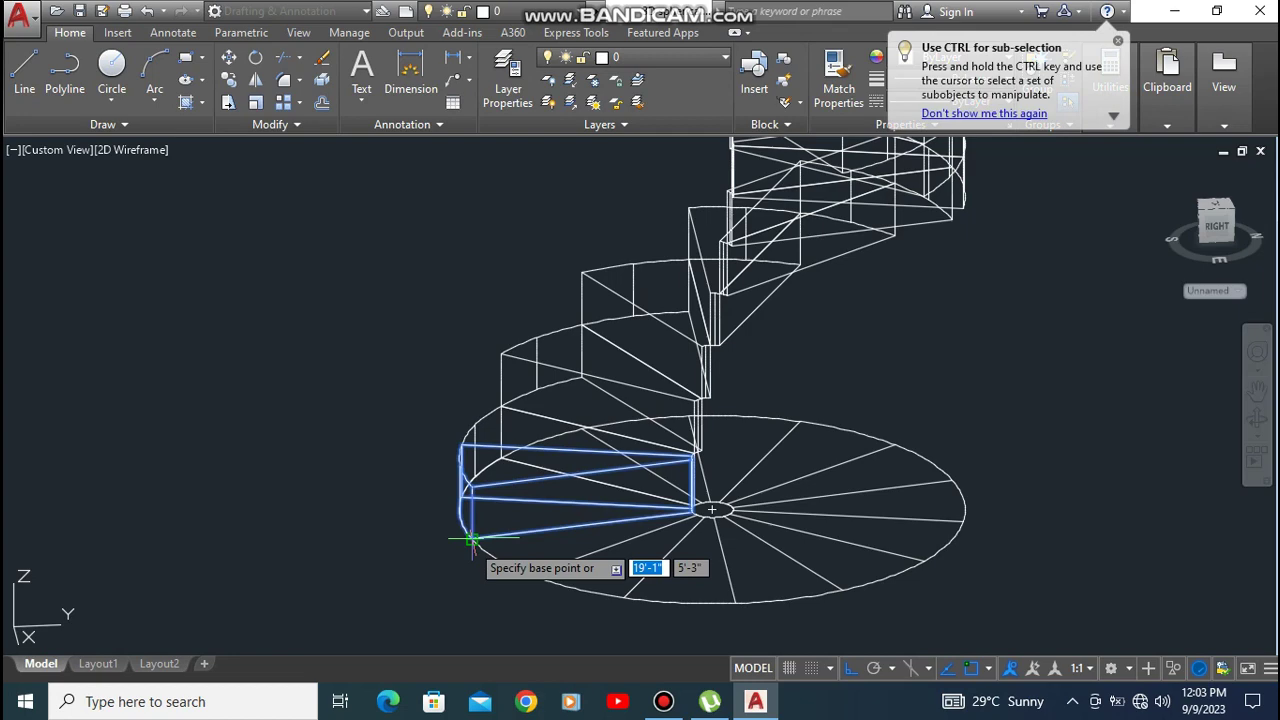
{"action": "left_click", "coordinate": [470, 540]}
{"action": "scroll", "coordinate": [483, 360], "scroll_direction": "down", "scroll_amount": 3}
{"action": "scroll", "coordinate": [476, 390], "scroll_direction": "up", "scroll_amount": 6}
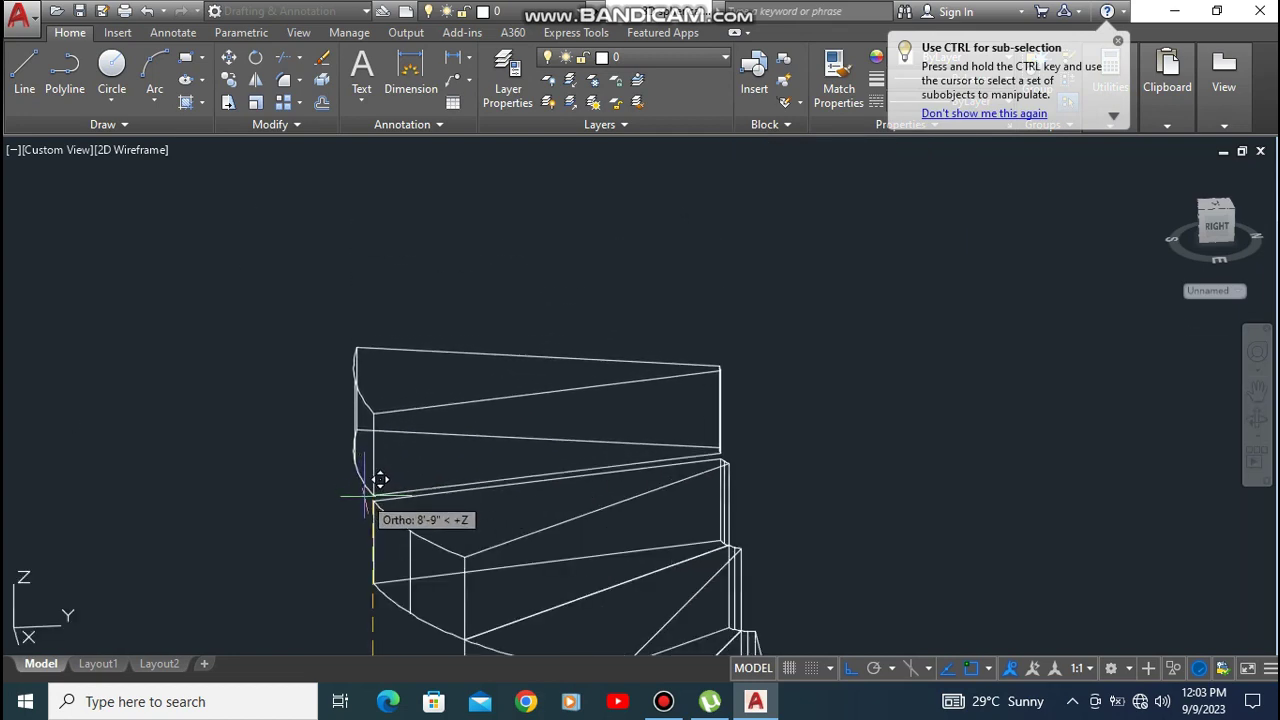
{"action": "scroll", "coordinate": [389, 484], "scroll_direction": "up", "scroll_amount": 5}
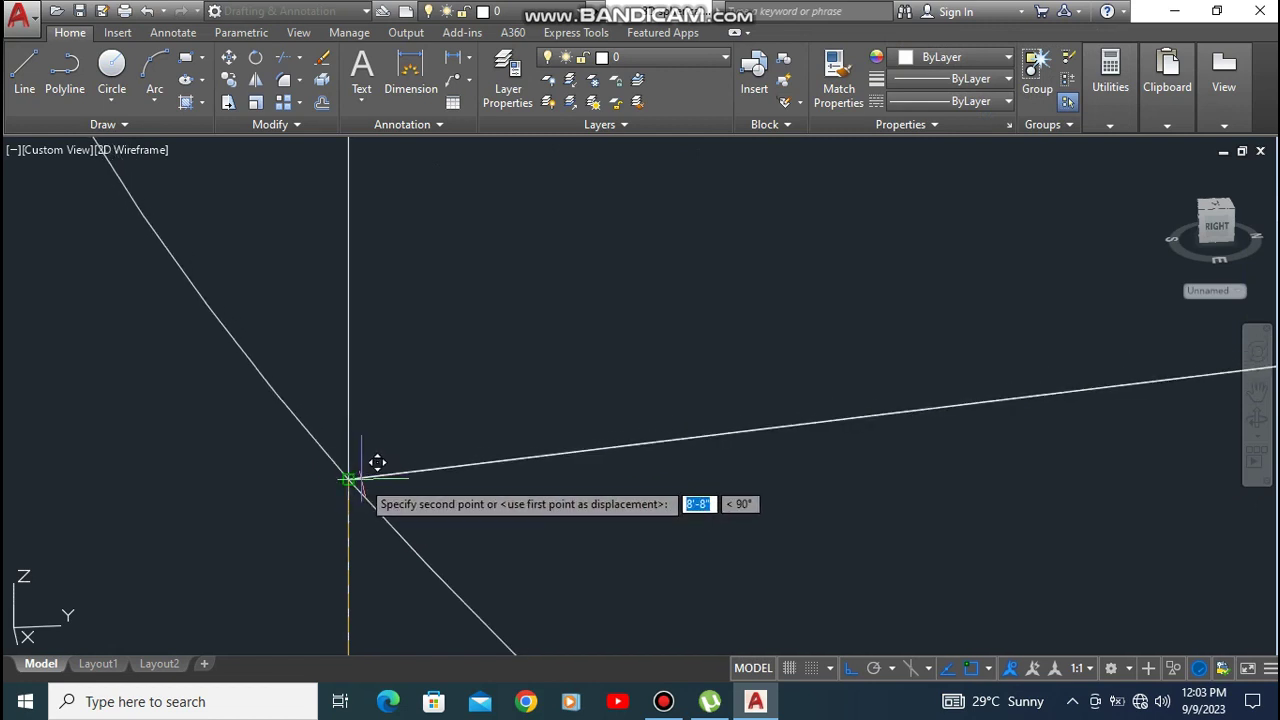
{"action": "left_click", "coordinate": [350, 476]}
{"action": "scroll", "coordinate": [480, 300], "scroll_direction": "down", "scroll_amount": 3}
{"action": "scroll", "coordinate": [522, 347], "scroll_direction": "down", "scroll_amount": 5}
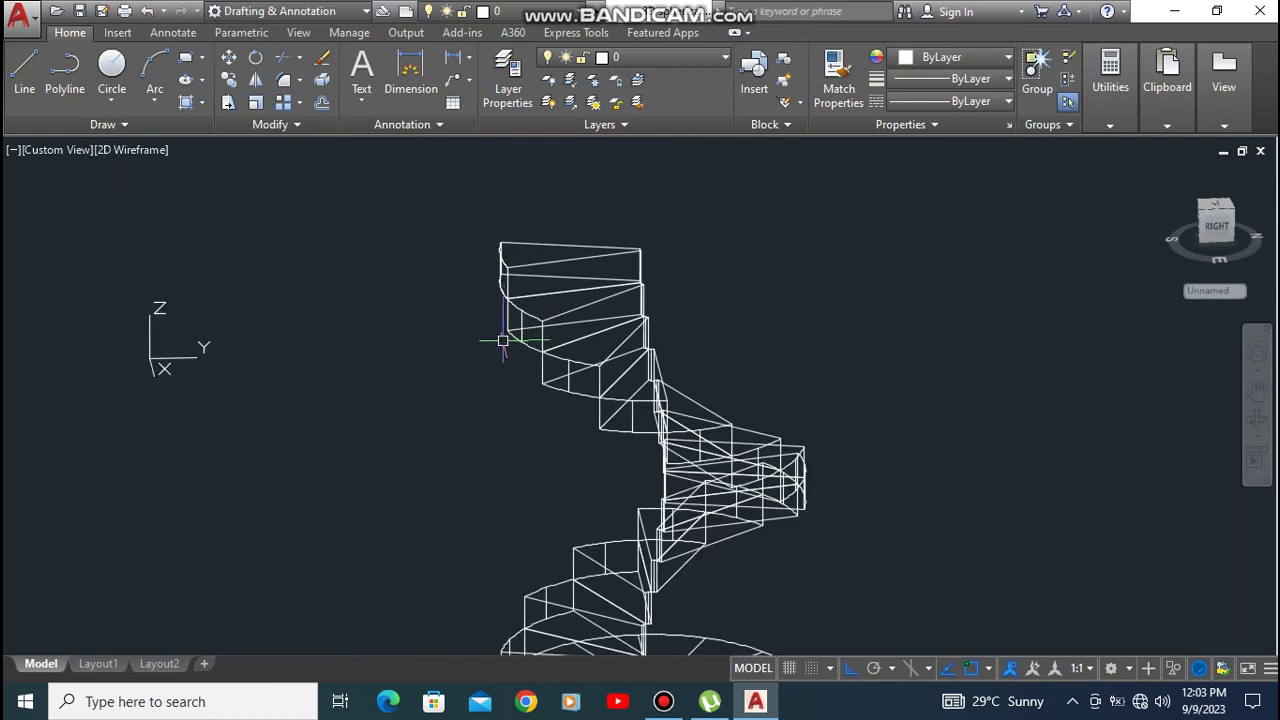
{"action": "scroll", "coordinate": [555, 443], "scroll_direction": "down", "scroll_amount": 3}
{"action": "scroll", "coordinate": [556, 448], "scroll_direction": "up", "scroll_amount": 5}
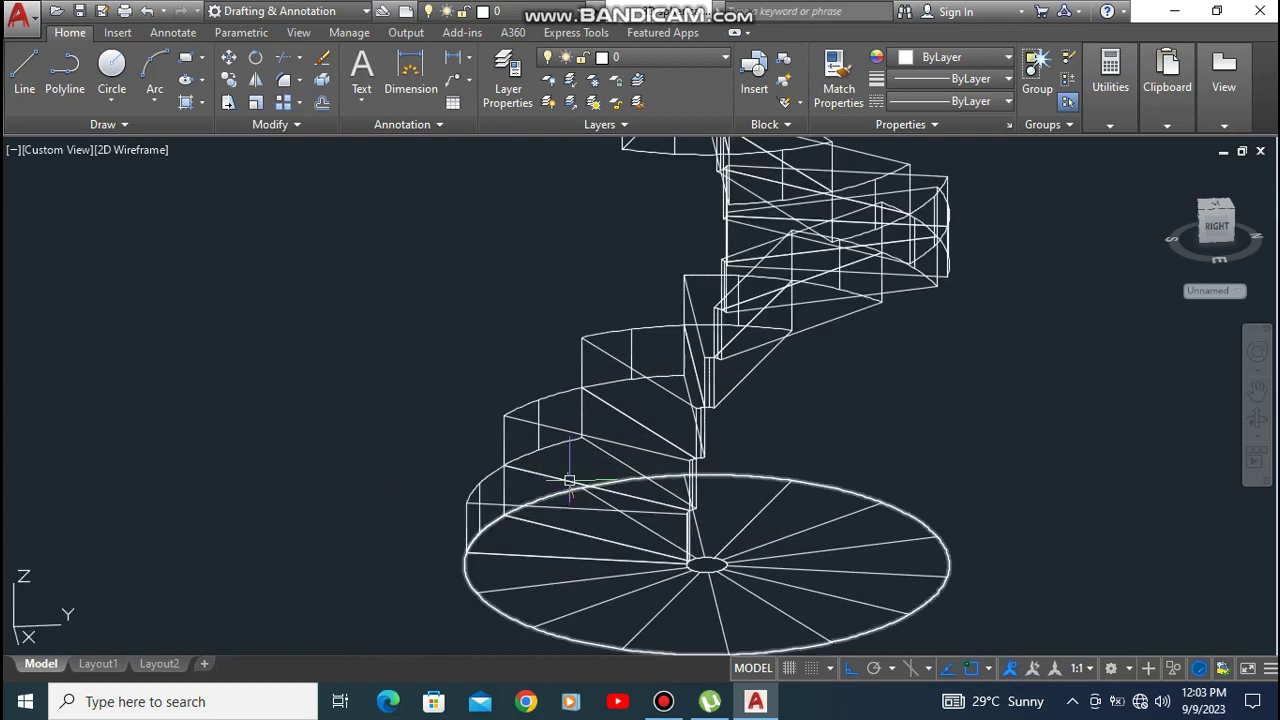
Step: Extrude the small centre circle upward to the top of the highest wedge to form the staircase's central column
{"action": "scroll", "coordinate": [557, 450], "scroll_direction": "down", "scroll_amount": 2}
{"action": "scroll", "coordinate": [719, 524], "scroll_direction": "up", "scroll_amount": 2}
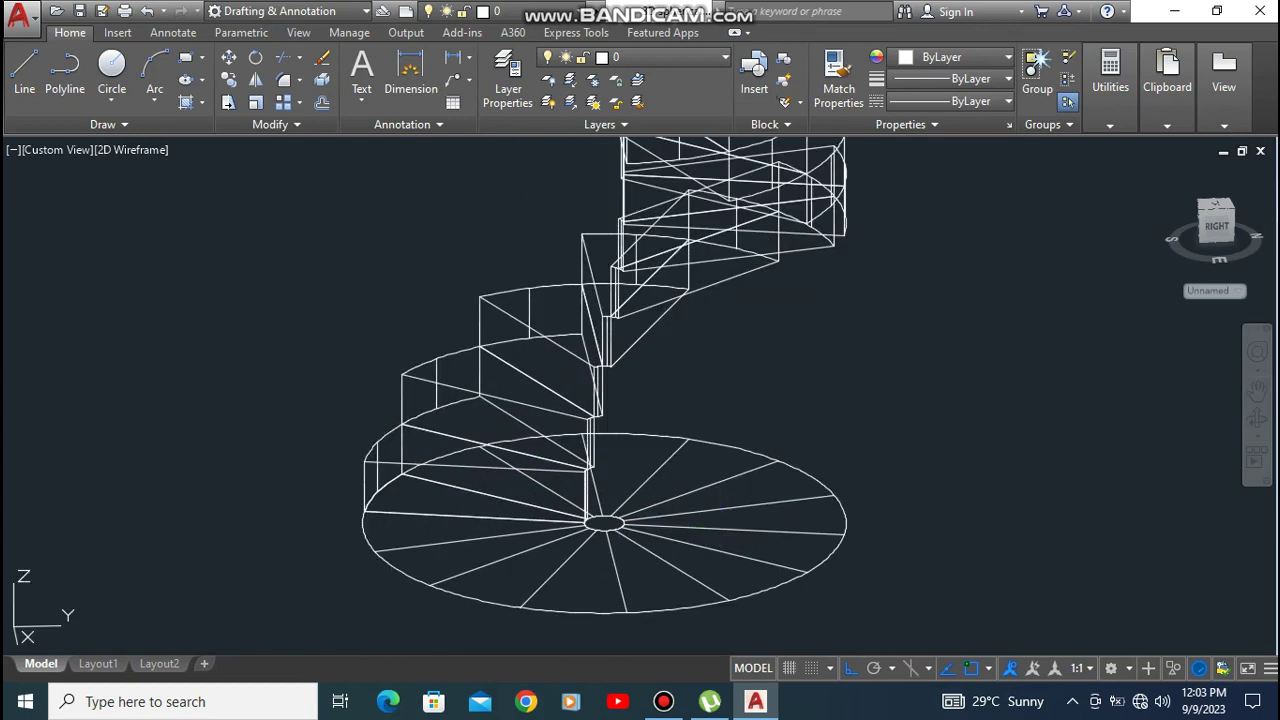
{"action": "type", "text": "ex"}
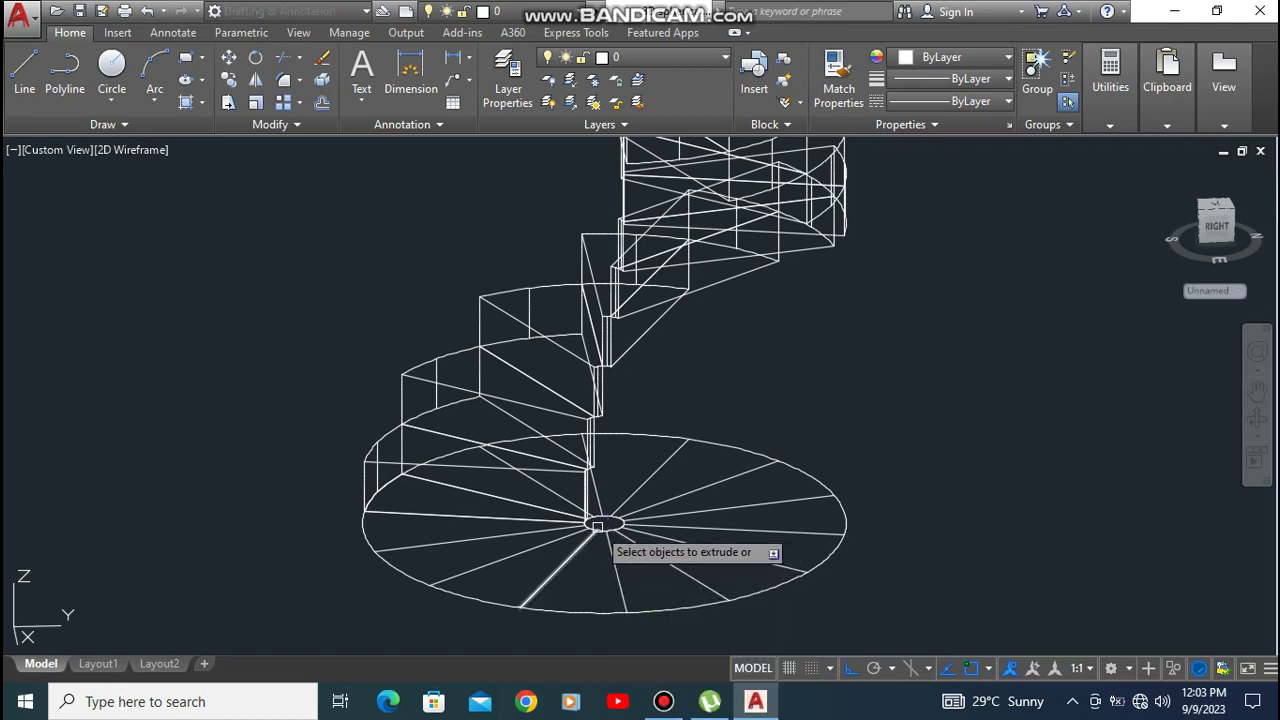
{"action": "scroll", "coordinate": [597, 527], "scroll_direction": "up", "scroll_amount": 3}
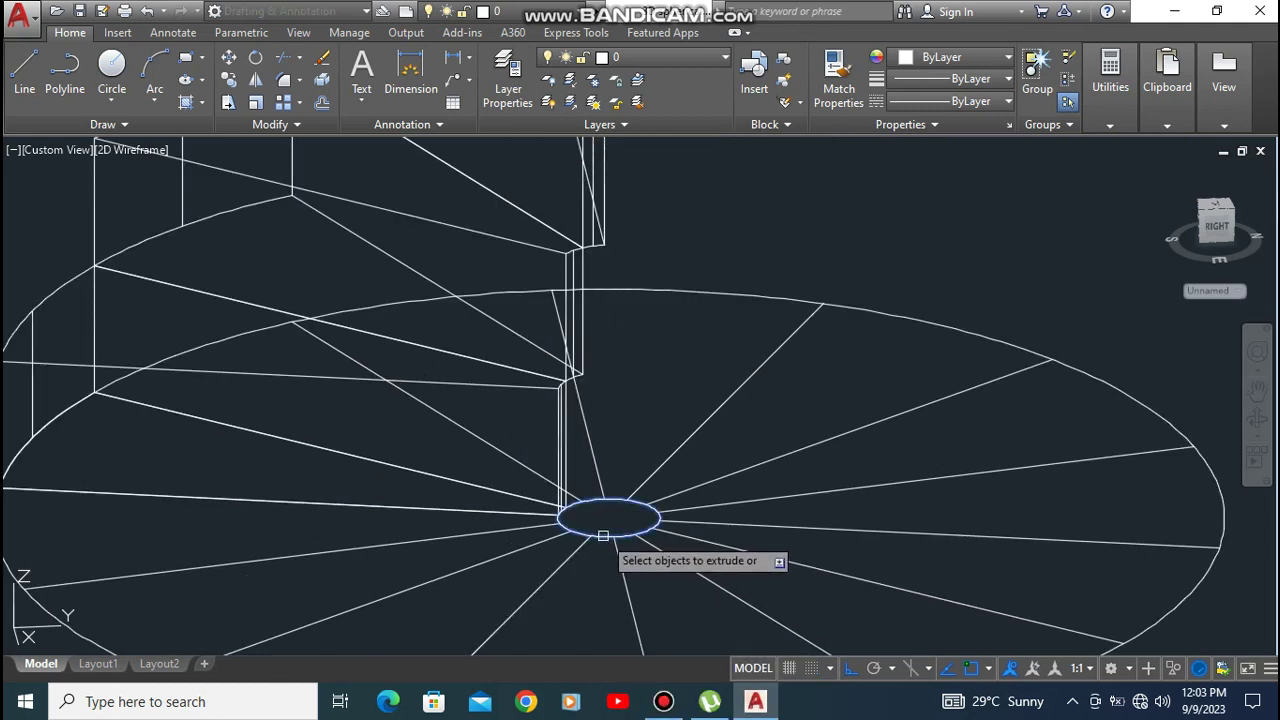
{"action": "left_click", "coordinate": [603, 536]}
{"action": "key", "text": "Return"}
{"action": "scroll", "coordinate": [646, 289], "scroll_direction": "down", "scroll_amount": 8}
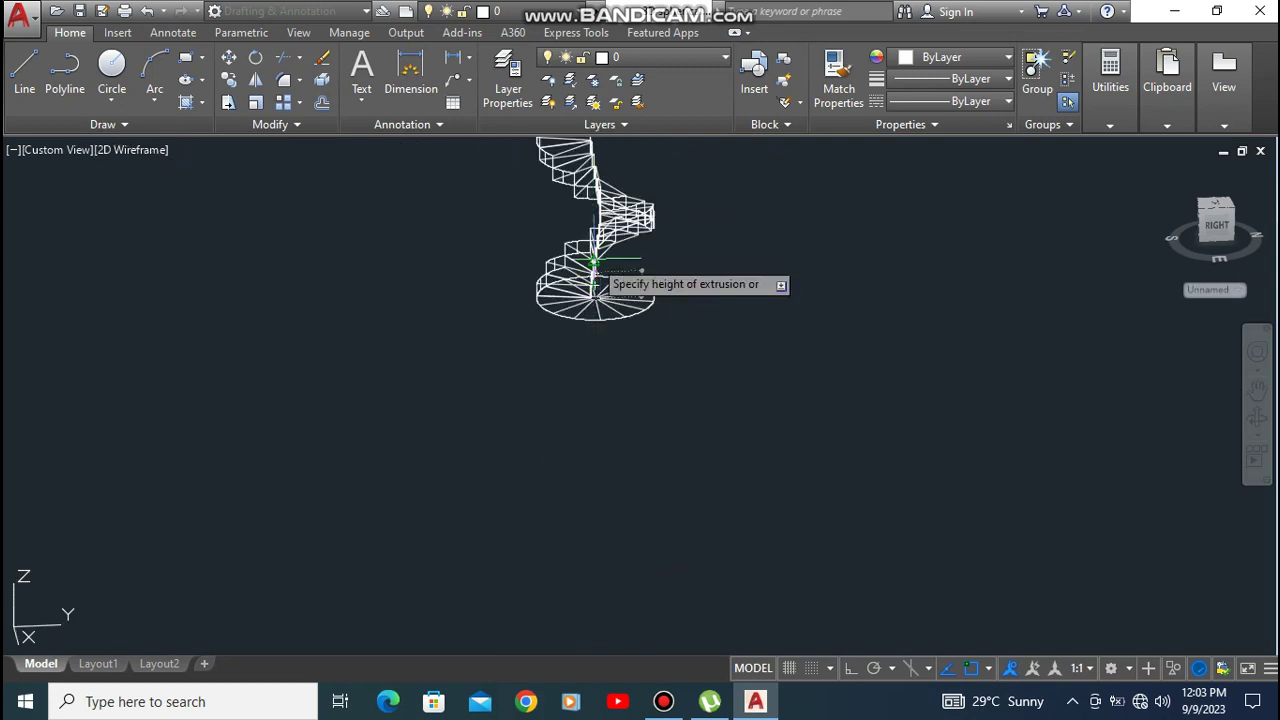
{"action": "scroll", "coordinate": [582, 228], "scroll_direction": "up", "scroll_amount": 4}
{"action": "scroll", "coordinate": [581, 190], "scroll_direction": "down", "scroll_amount": 4}
{"action": "scroll", "coordinate": [618, 255], "scroll_direction": "up", "scroll_amount": 8}
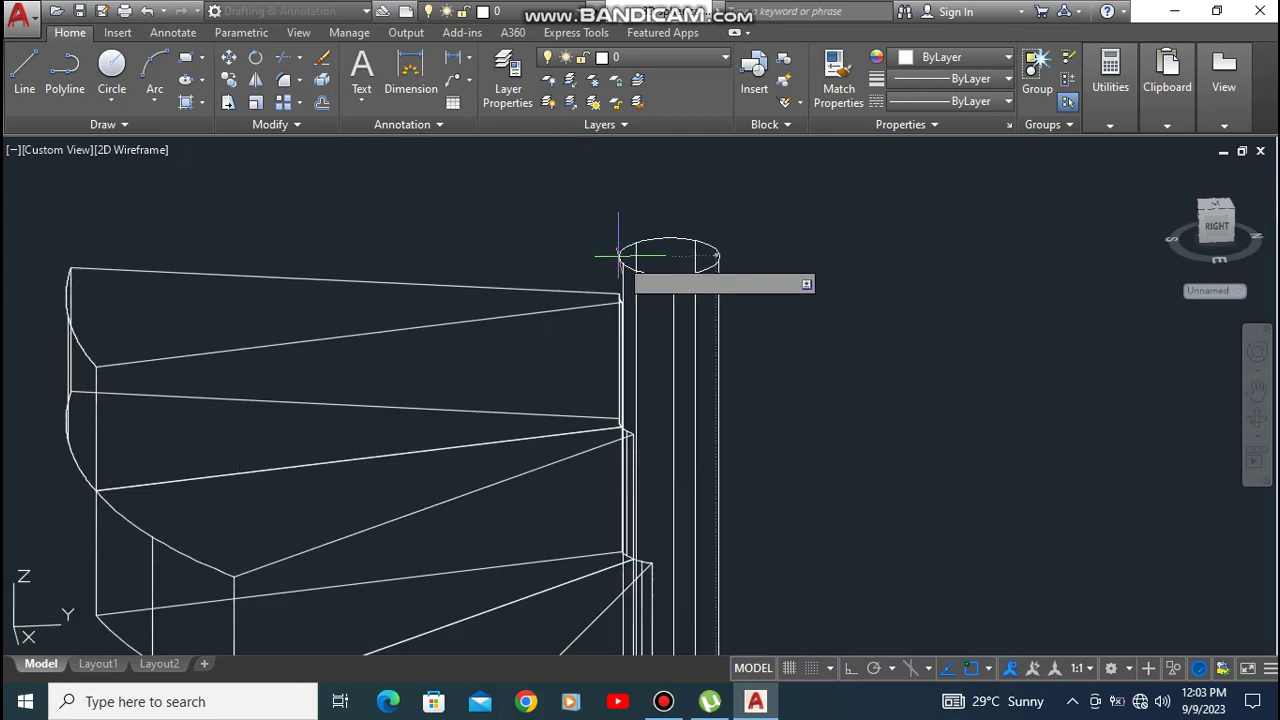
{"action": "scroll", "coordinate": [618, 298], "scroll_direction": "up", "scroll_amount": 6}
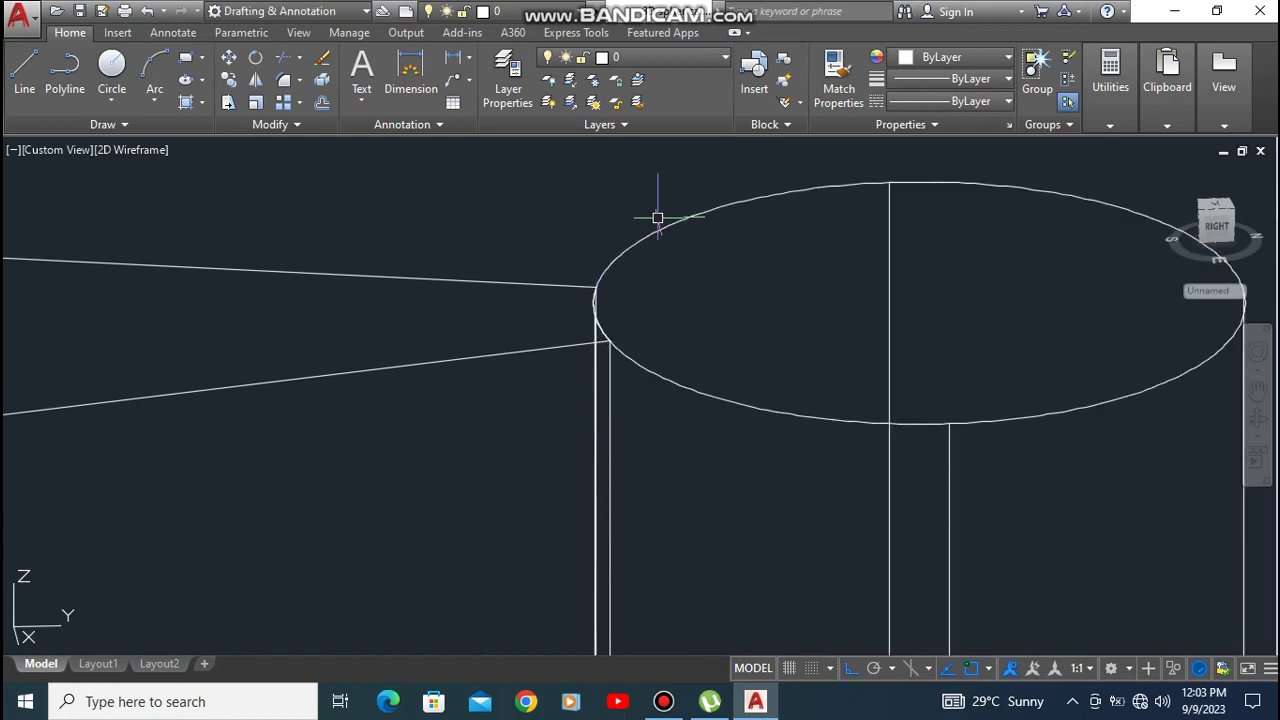
Step: Display the staircase model in the Shades of Gray visual style
{"action": "scroll", "coordinate": [640, 222], "scroll_direction": "down", "scroll_amount": 10}
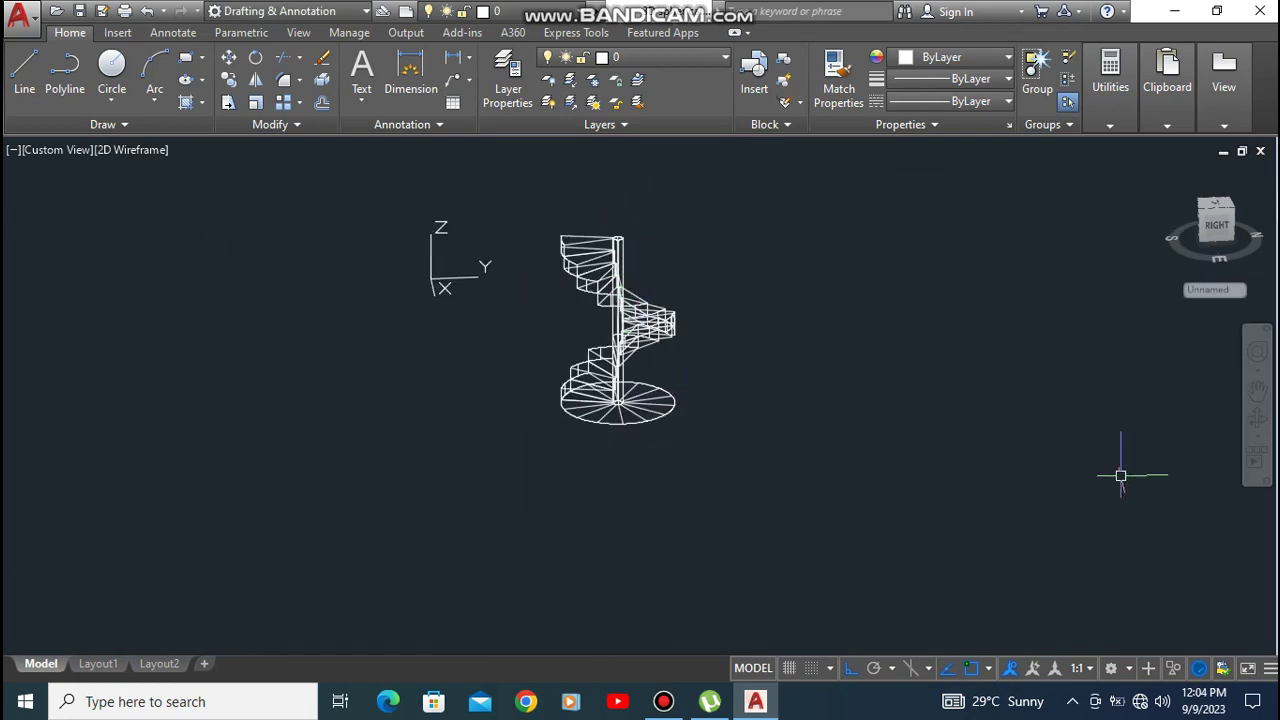
{"action": "left_click", "coordinate": [131, 149]}
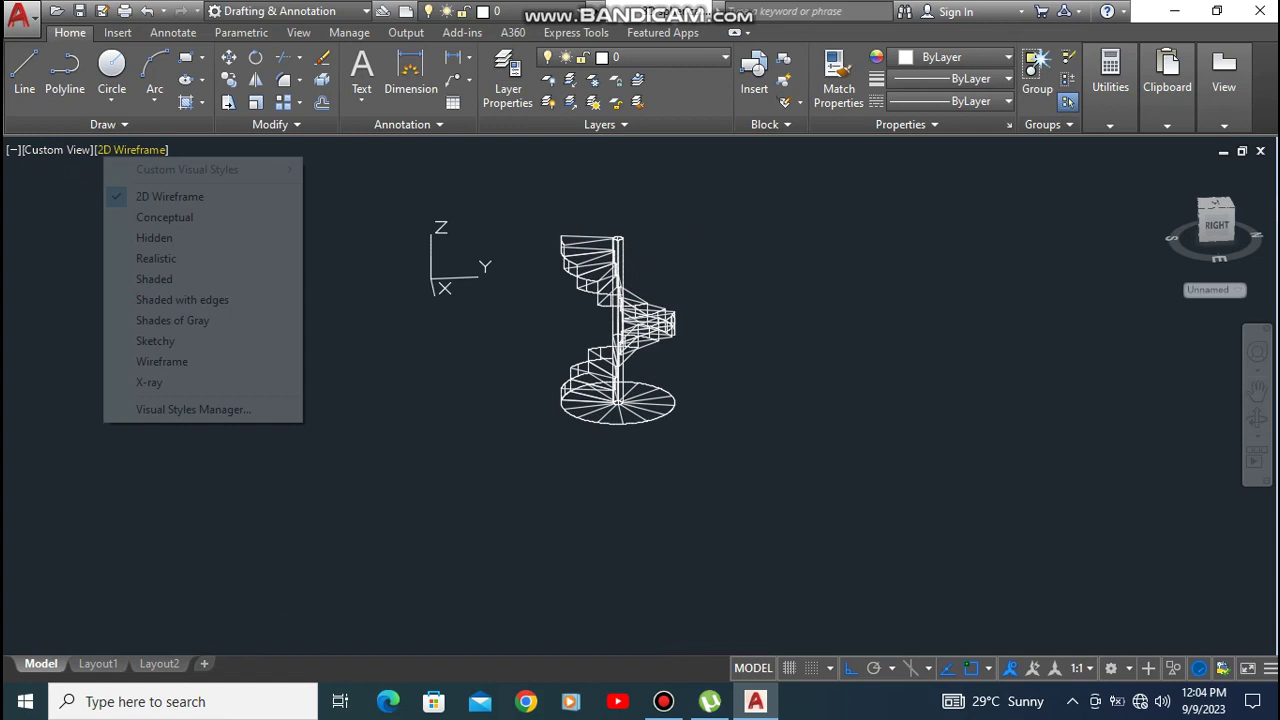
{"action": "left_click", "coordinate": [170, 320]}
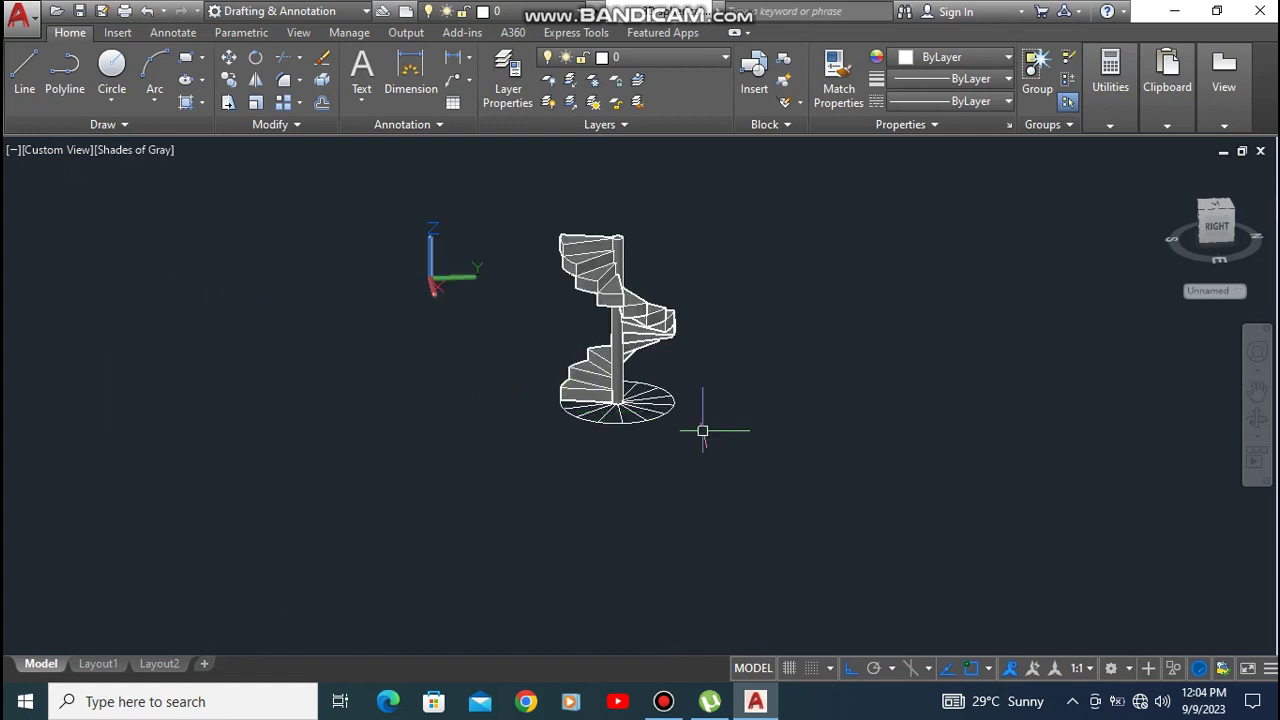
{"action": "scroll", "coordinate": [702, 431], "scroll_direction": "up", "scroll_amount": 2}
{"action": "scroll", "coordinate": [623, 433], "scroll_direction": "down", "scroll_amount": 5}
{"action": "scroll", "coordinate": [649, 341], "scroll_direction": "up", "scroll_amount": 5}
{"action": "scroll", "coordinate": [649, 338], "scroll_direction": "down", "scroll_amount": 5}
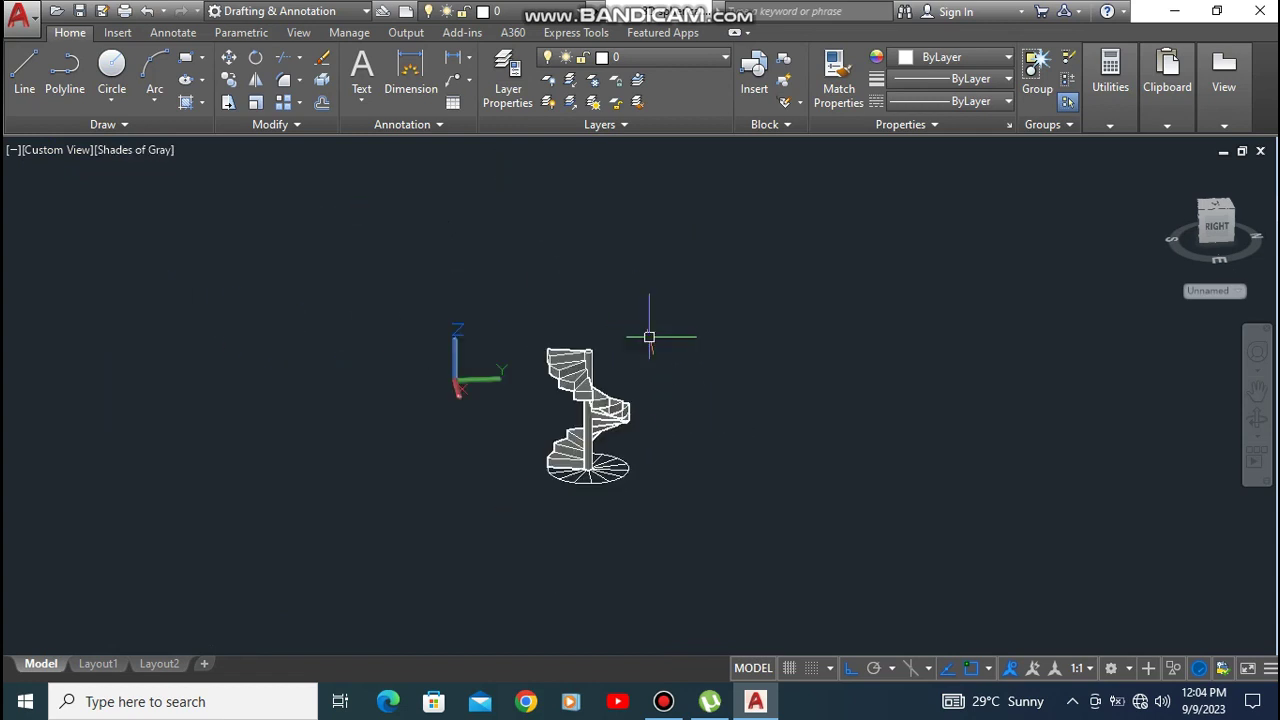
{"action": "scroll", "coordinate": [660, 430], "scroll_direction": "up", "scroll_amount": 4}
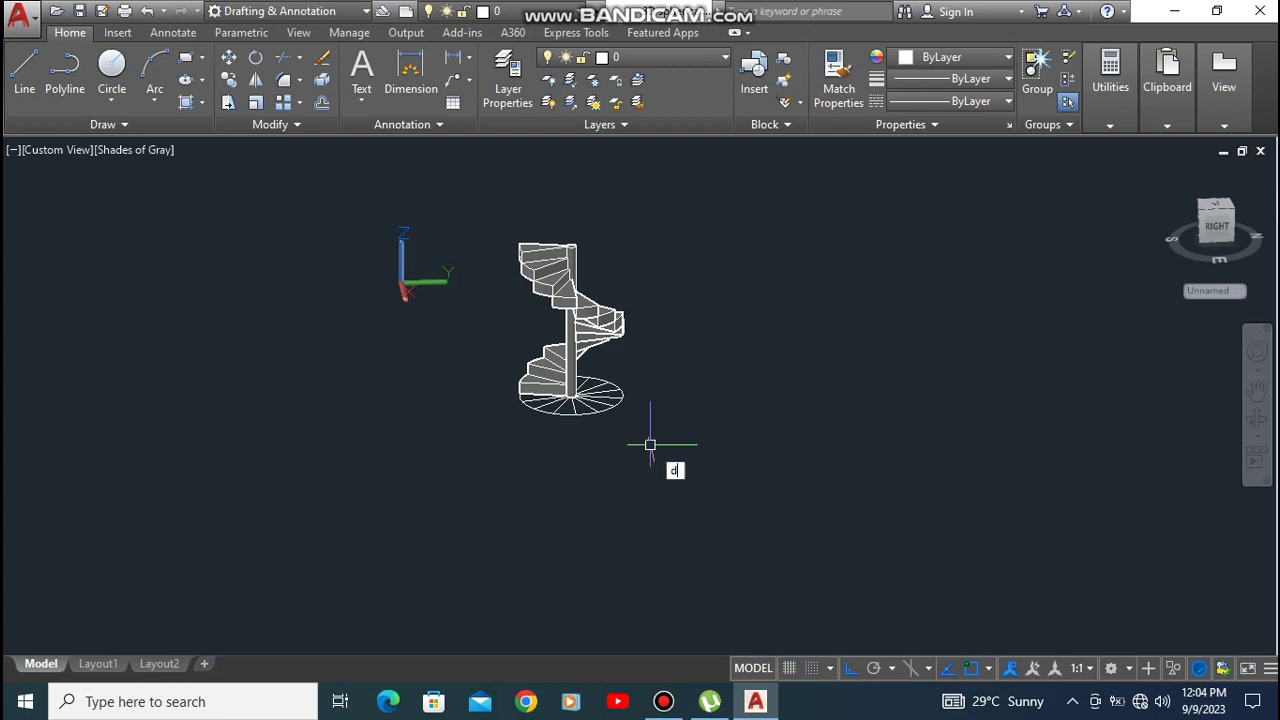
Step: Erase the large outer base circle and the construction lines radiating from one side of the column's foot
{"action": "key", "text": "Return"}
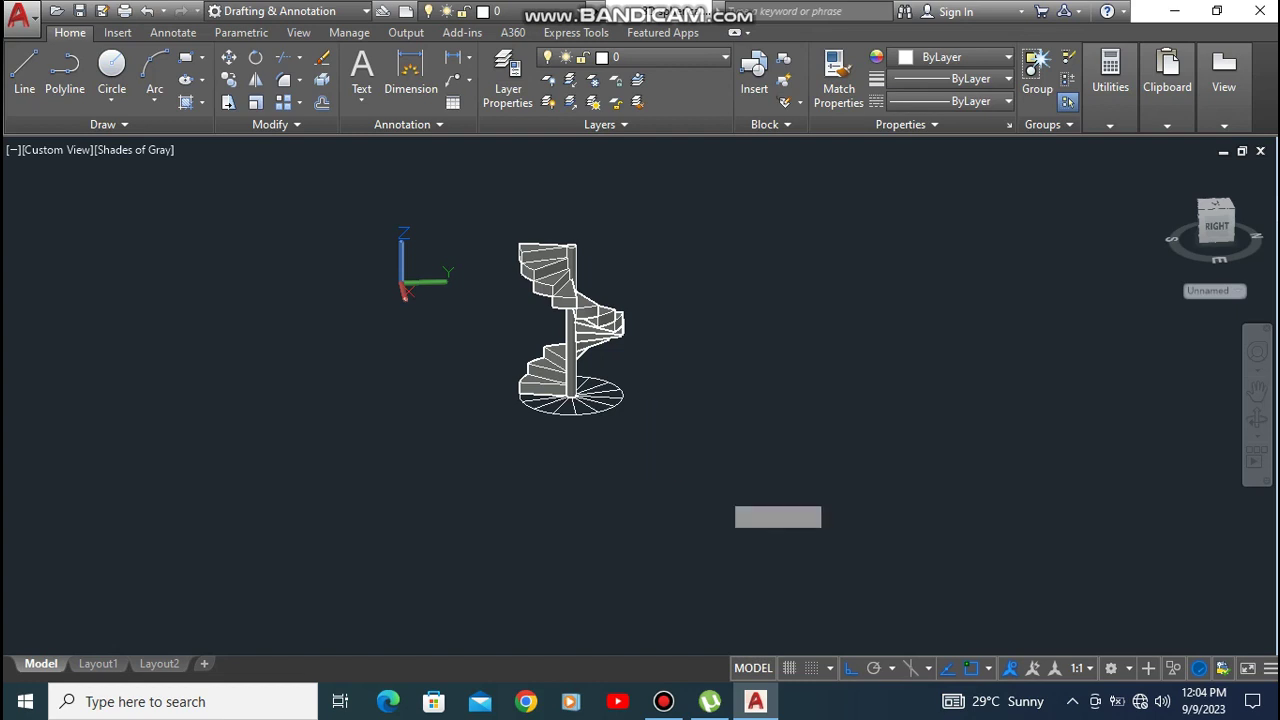
{"action": "scroll", "coordinate": [633, 447], "scroll_direction": "up", "scroll_amount": 5}
{"action": "left_click", "coordinate": [598, 207]}
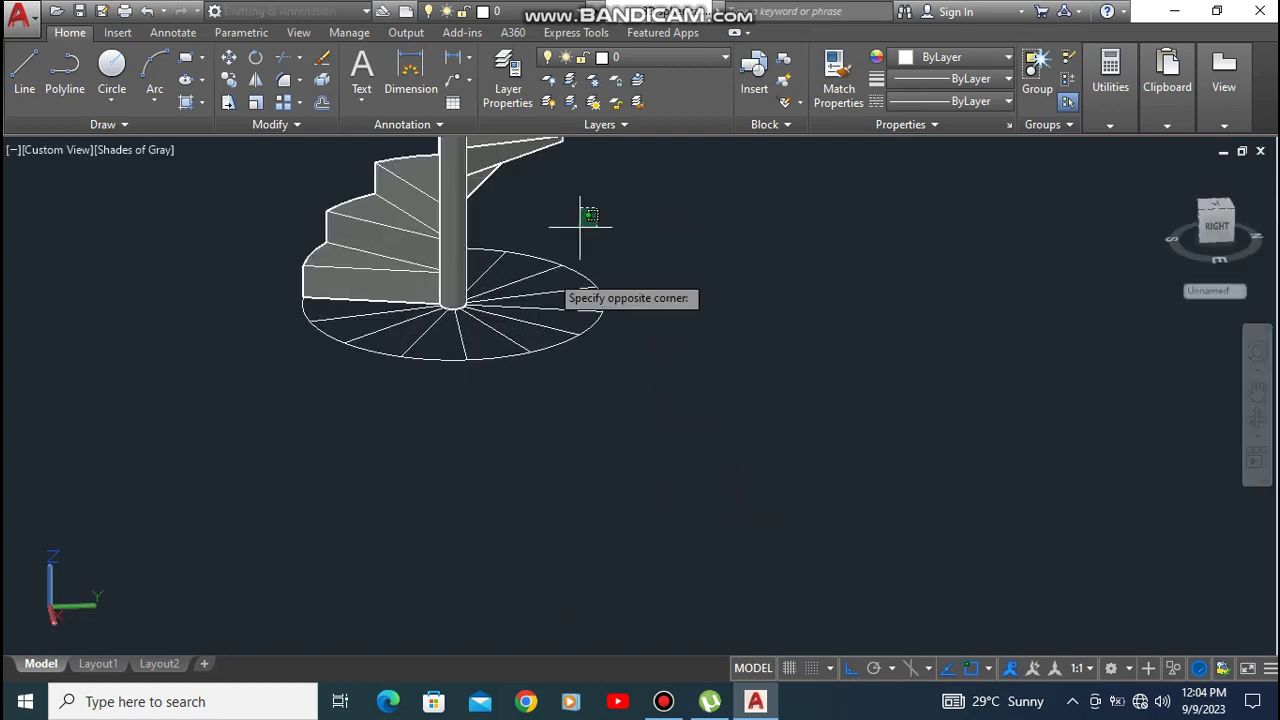
{"action": "left_click", "coordinate": [487, 419]}
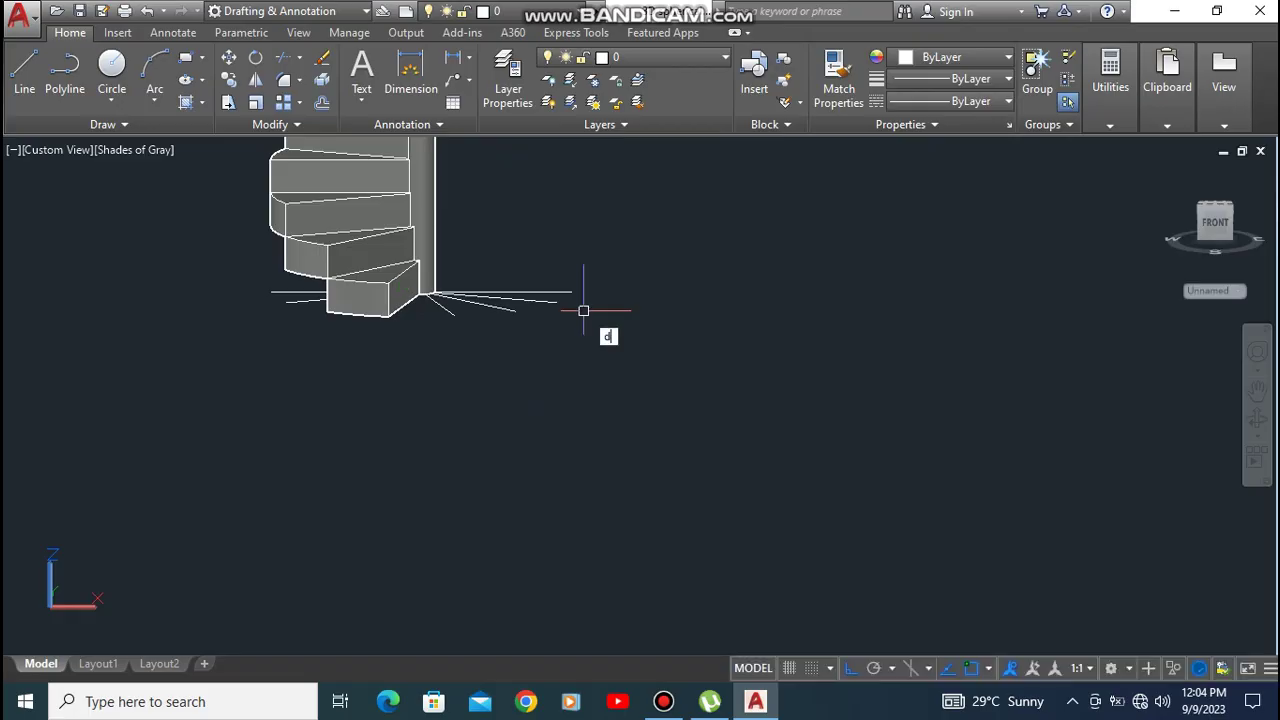
Step: Erase the remaining radial construction lines around the foot of the central column
{"action": "type", "text": "de"}
{"action": "key", "text": "Return"}
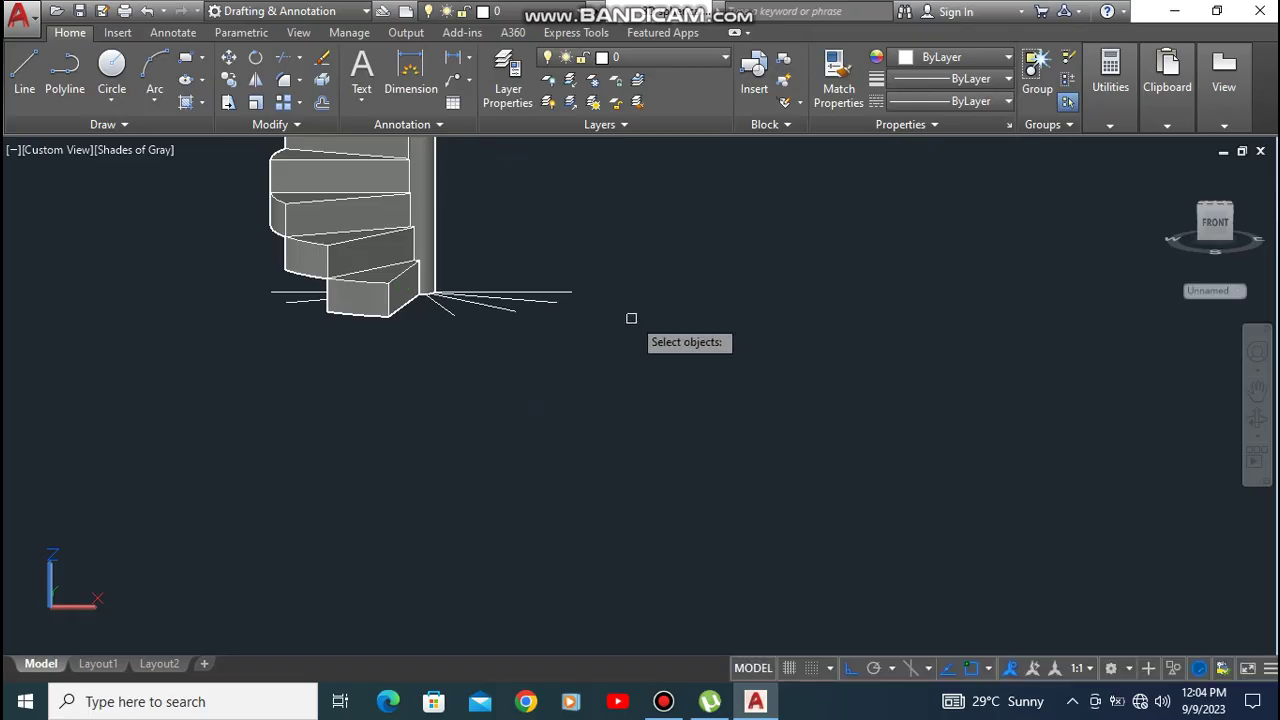
{"action": "left_click", "coordinate": [462, 367]}
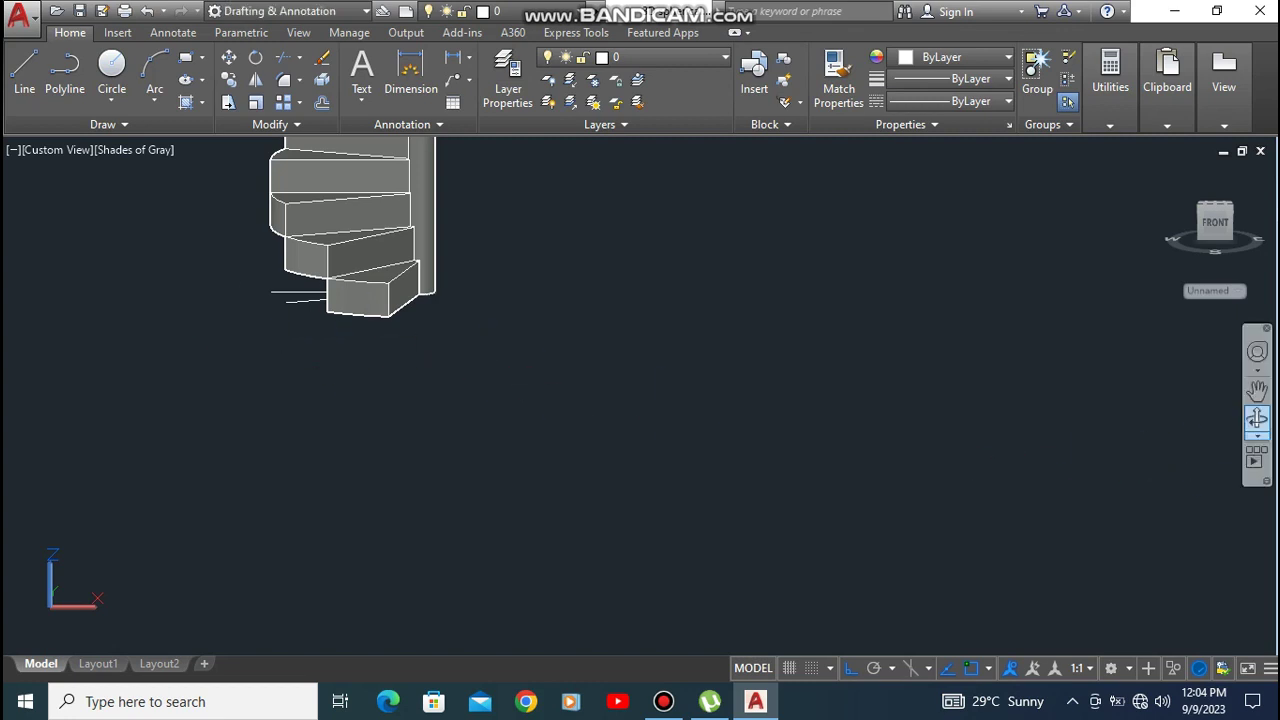
{"action": "left_click", "coordinate": [1257, 419]}
{"action": "left_click_drag", "start_coordinate": [600, 390], "coordinate": [880, 425]}
{"action": "middle_click_drag", "start_coordinate": [357, 265], "coordinate": [352, 275], "text": "shift"}
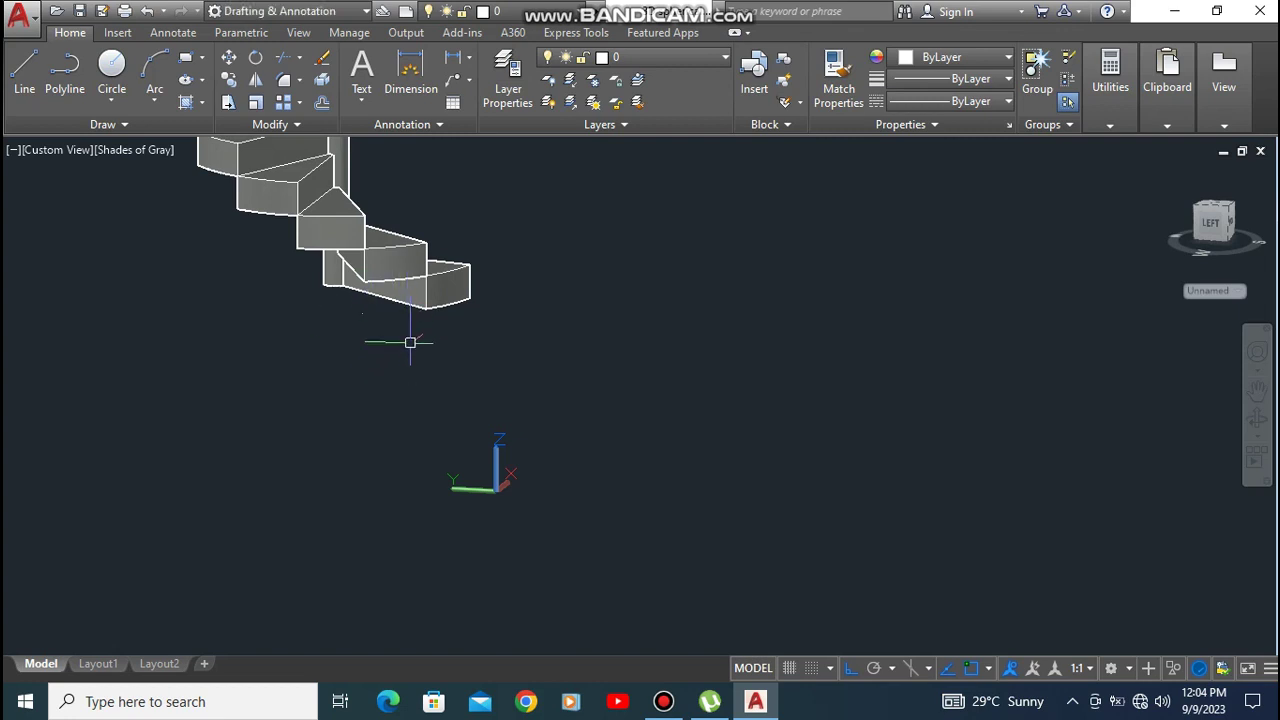
Step: Relocate the UCS origin to an empty area well away from the staircase
{"action": "scroll", "coordinate": [398, 418], "scroll_direction": "down", "scroll_amount": 5}
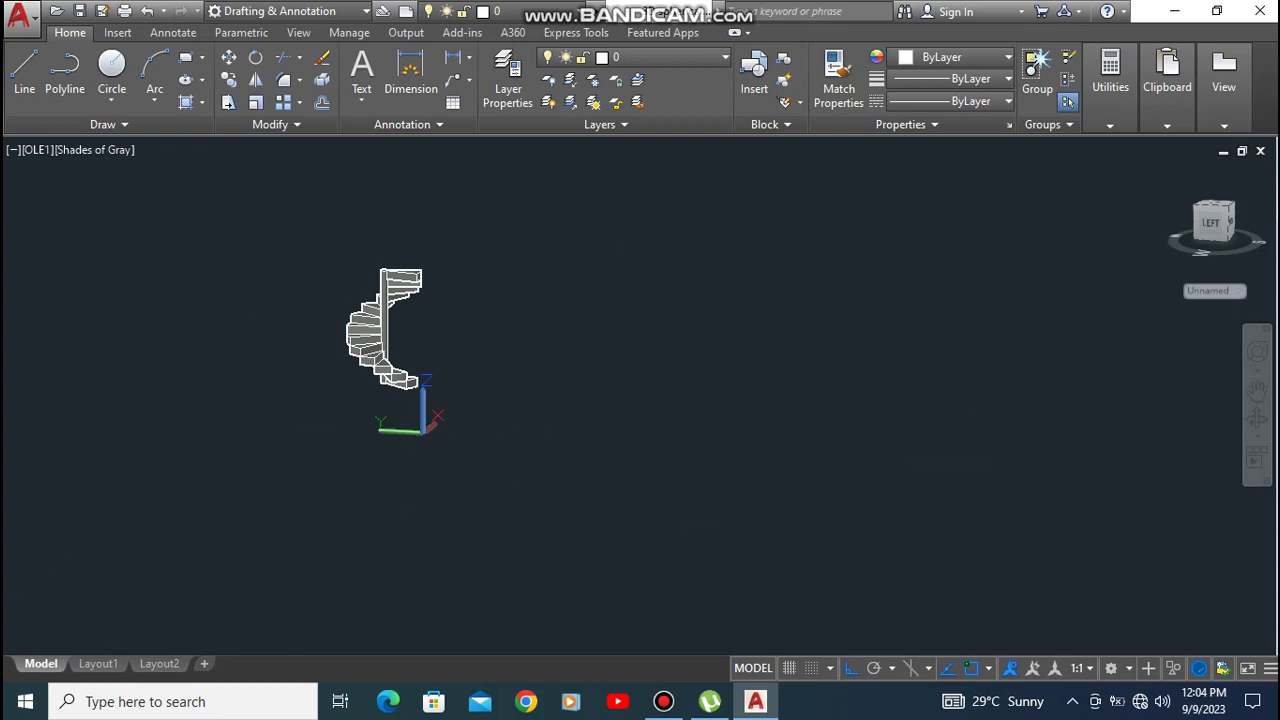
{"action": "left_click", "coordinate": [422, 432]}
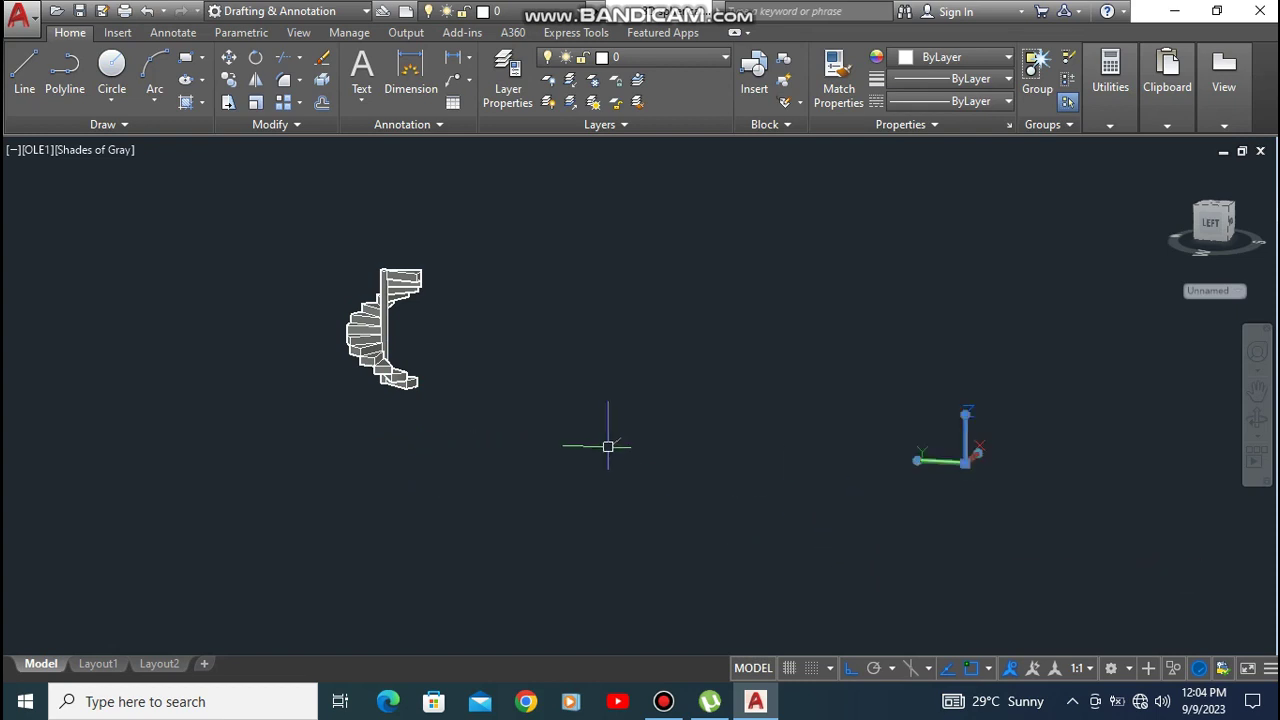
Step: Examine the shaded staircase from several sides and from above, checking the treads around the central column
{"action": "left_click", "coordinate": [1257, 419]}
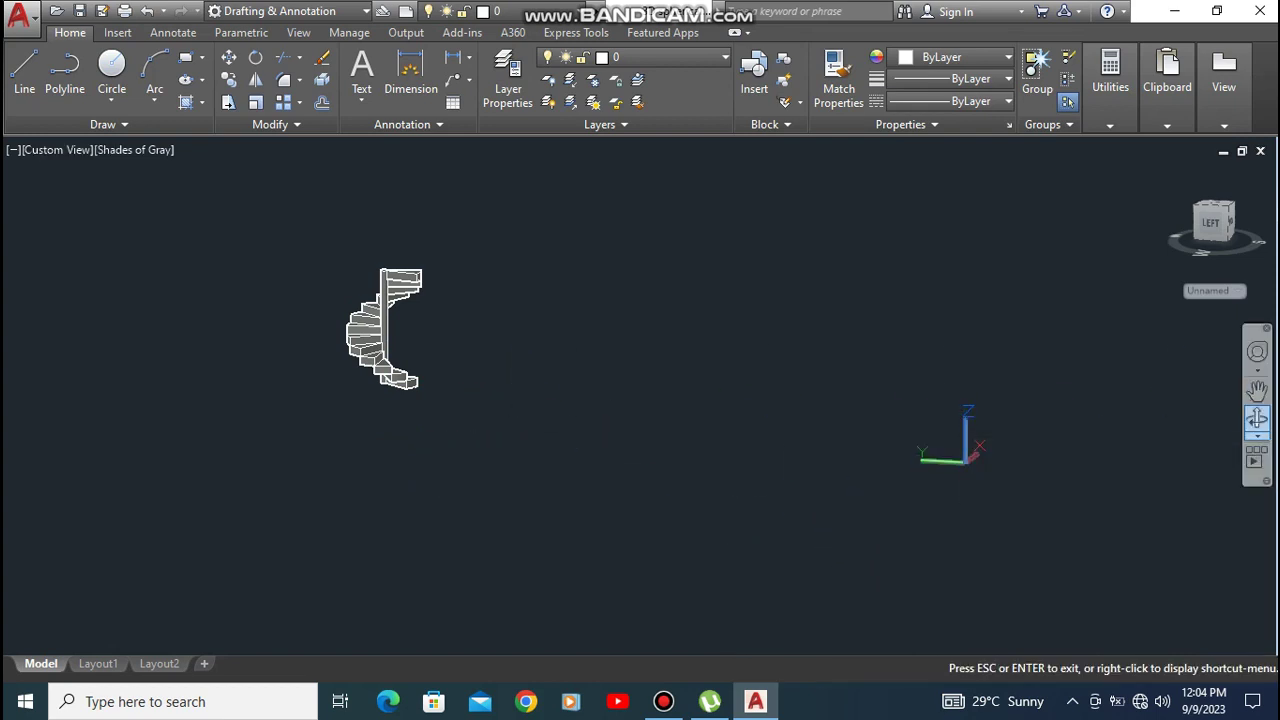
{"action": "left_click_drag", "start_coordinate": [760, 420], "coordinate": [832, 445]}
{"action": "scroll", "coordinate": [346, 333], "scroll_direction": "up", "scroll_amount": 6}
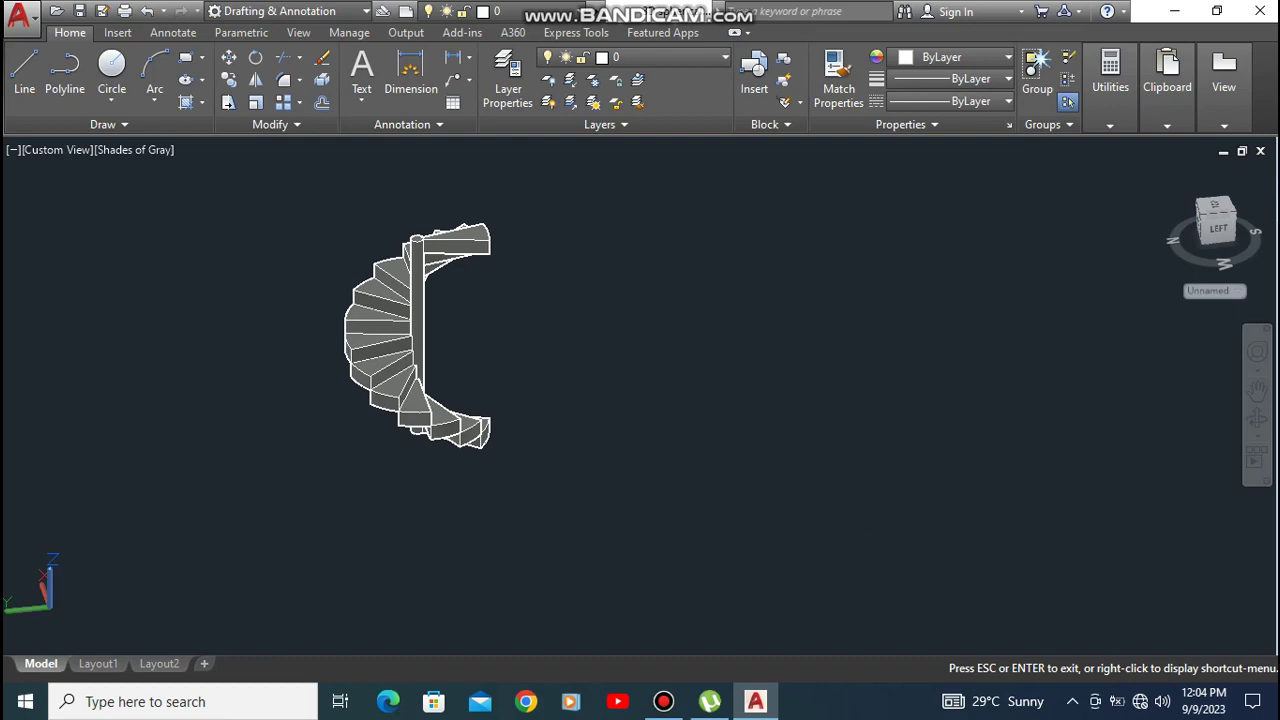
{"action": "left_click_drag", "start_coordinate": [620, 370], "coordinate": [375, 470]}
{"action": "middle_click_drag", "start_coordinate": [432, 400], "coordinate": [432, 440], "text": "shift"}
{"action": "left_click_drag", "start_coordinate": [740, 425], "coordinate": [328, 470]}
{"action": "scroll", "coordinate": [537, 500], "scroll_direction": "down", "scroll_amount": 2}
{"action": "scroll", "coordinate": [537, 500], "scroll_direction": "down", "scroll_amount": 1}
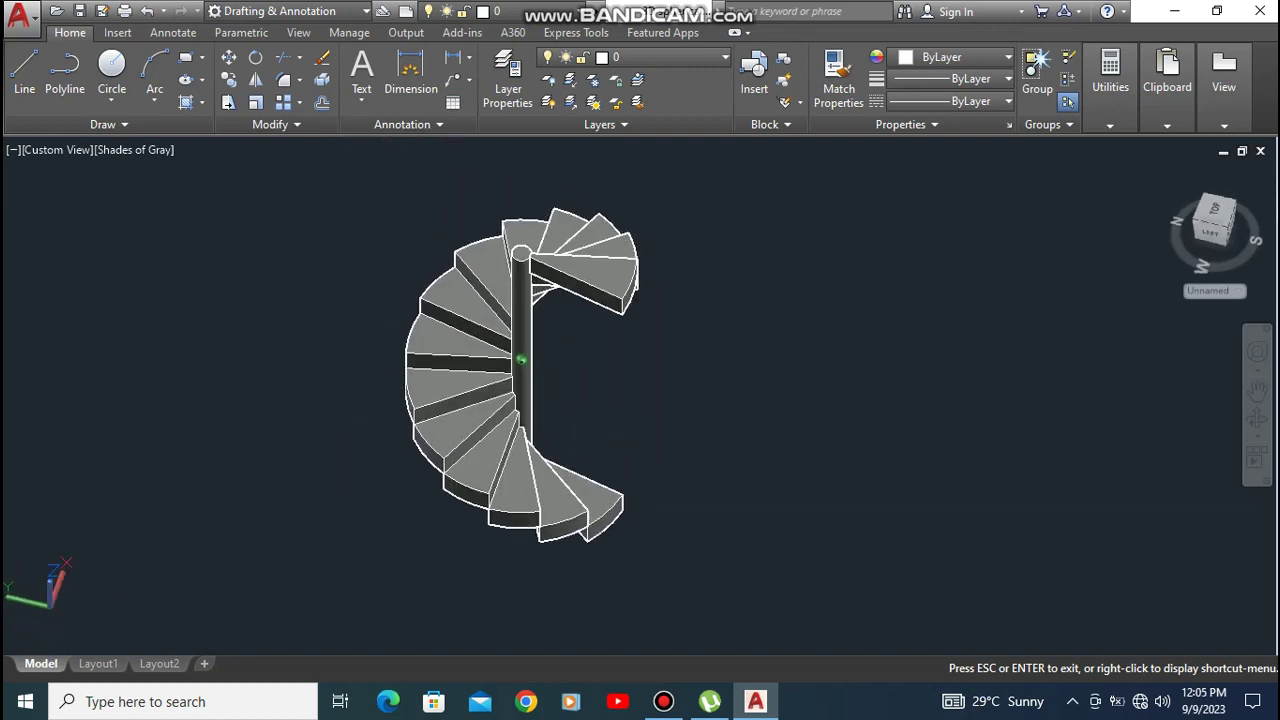